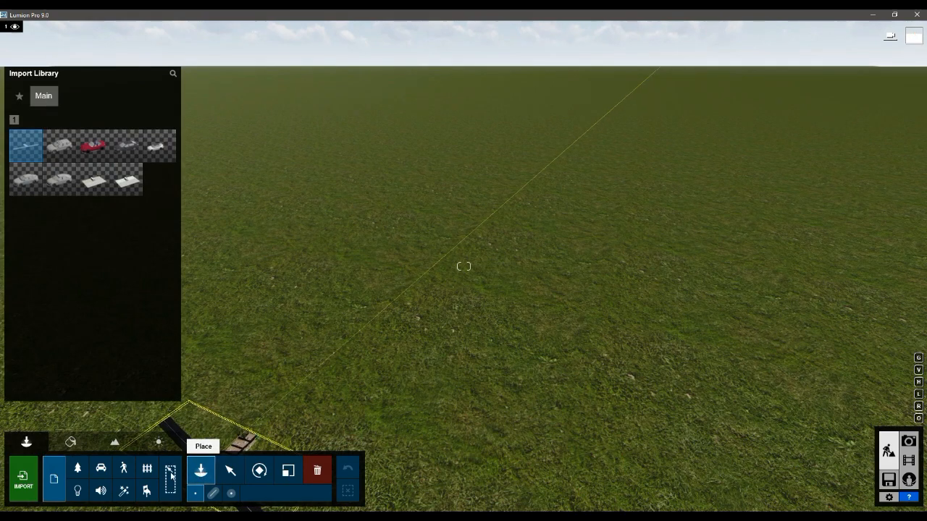
Import the west - Copy house model from the west facing folder and place it on the grass.
{"action": "left_click", "coordinate": [24, 486]}
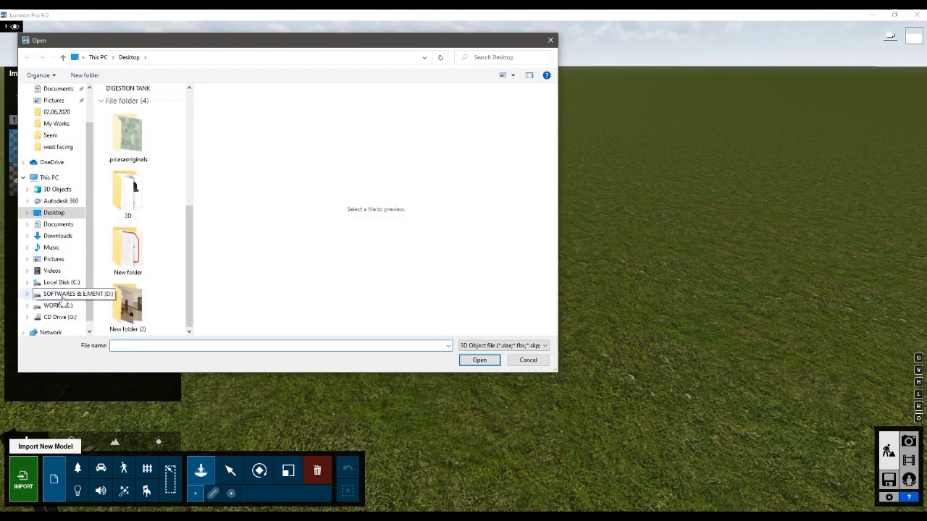
{"action": "left_click", "coordinate": [56, 123]}
{"action": "left_click", "coordinate": [58, 147]}
{"action": "left_click", "coordinate": [181, 109]}
{"action": "double_click", "coordinate": [181, 109]}
{"action": "left_click", "coordinate": [602, 366]}
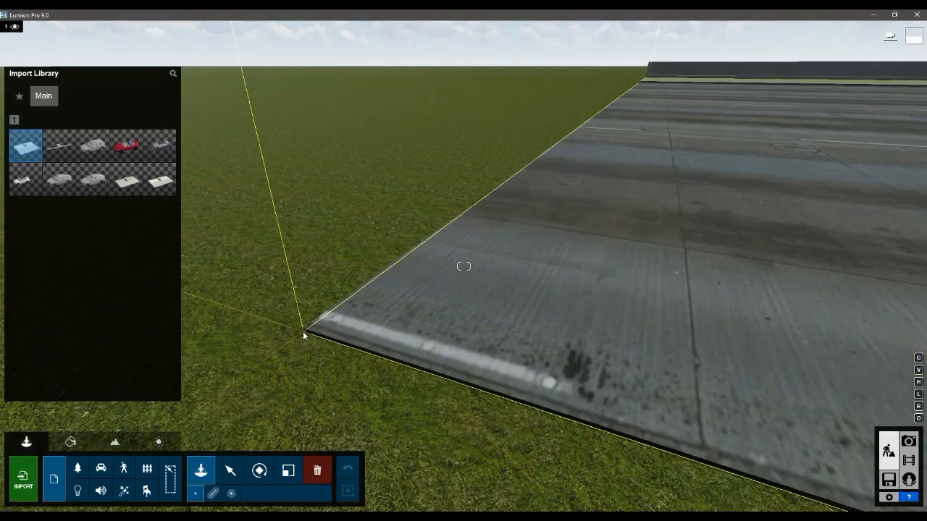
{"action": "left_click", "coordinate": [303, 331]}
Examine the placed house from the street, looking at its front elevation, gate and compound wall.
{"action": "right_click_drag", "start_coordinate": [558, 332], "coordinate": [580, 271]}
{"action": "left_click", "coordinate": [230, 470]}
{"action": "right_click_drag", "start_coordinate": [496, 212], "coordinate": [544, 390]}
{"action": "key", "text": "w"}
{"action": "key", "text": "s"}
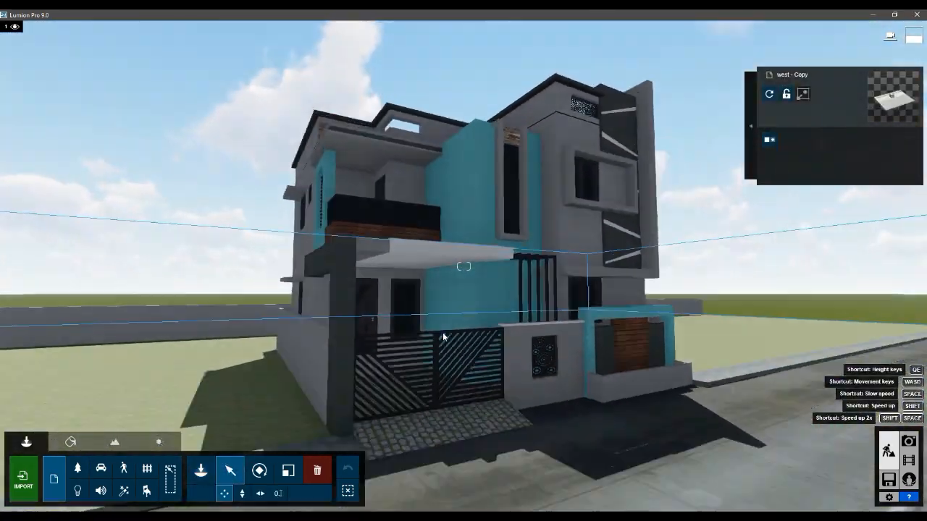
{"action": "key", "text": "w"}
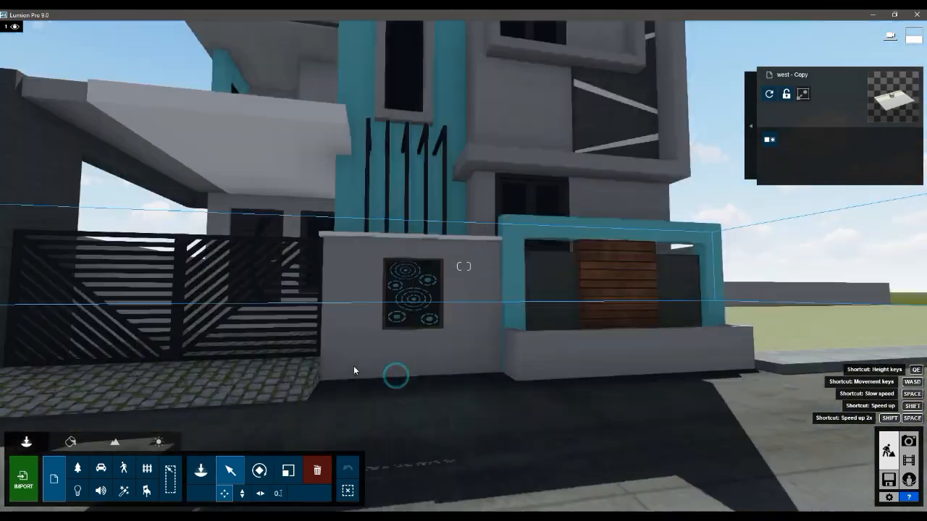
{"action": "key", "text": "s"}
{"action": "key", "text": "w"}
{"action": "right_click_drag", "start_coordinate": [353, 370], "coordinate": [464, 326]}
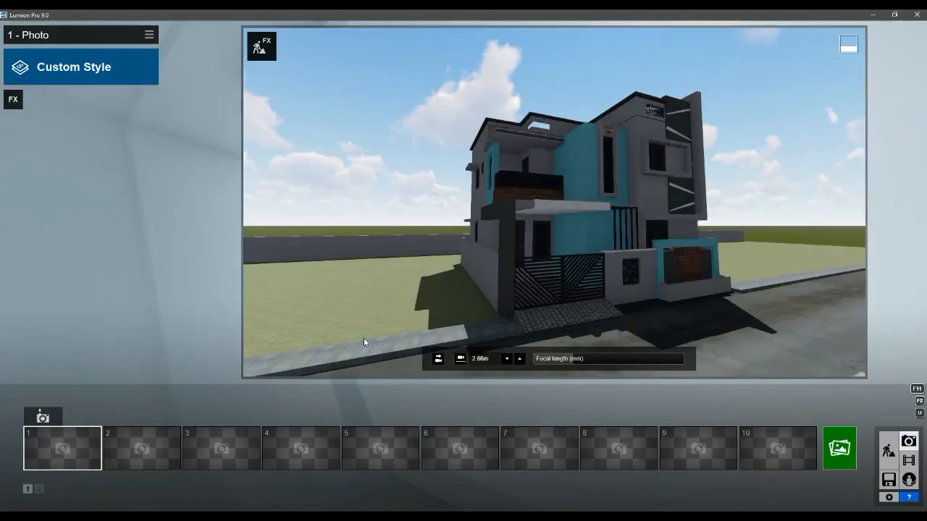
Frame the house from a low street-level corner view in the first photo and fine-tune the focal length.
{"action": "mouse_move", "coordinate": [507, 245]}
{"action": "right_mouse_down"}
{"action": "mouse_move", "coordinate": [514, 267]}
{"action": "mouse_move", "coordinate": [495, 234]}
{"action": "mouse_move", "coordinate": [508, 252]}
{"action": "right_mouse_up"}
{"action": "key", "text": "e"}
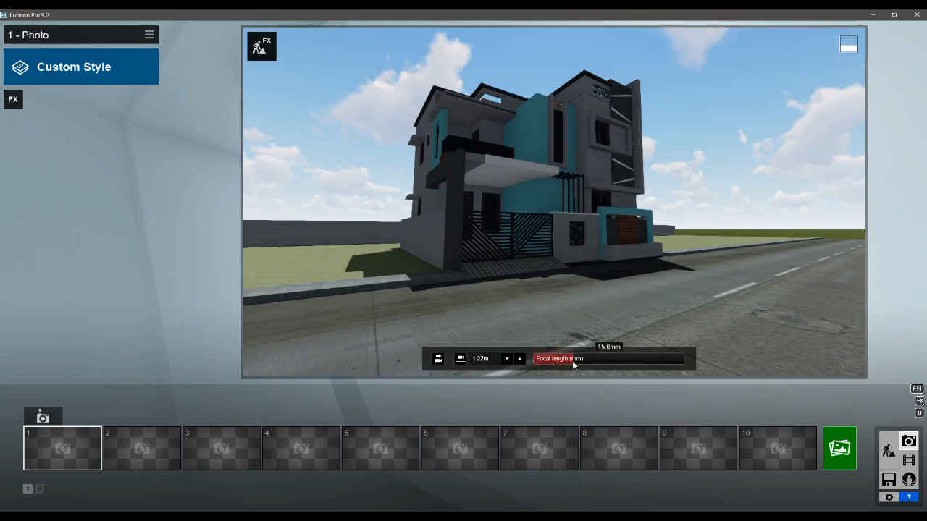
{"action": "left_click_drag", "start_coordinate": [572, 360], "coordinate": [577, 360]}
{"action": "right_click_drag", "start_coordinate": [559, 222], "coordinate": [577, 239]}
{"action": "key", "text": "q"}
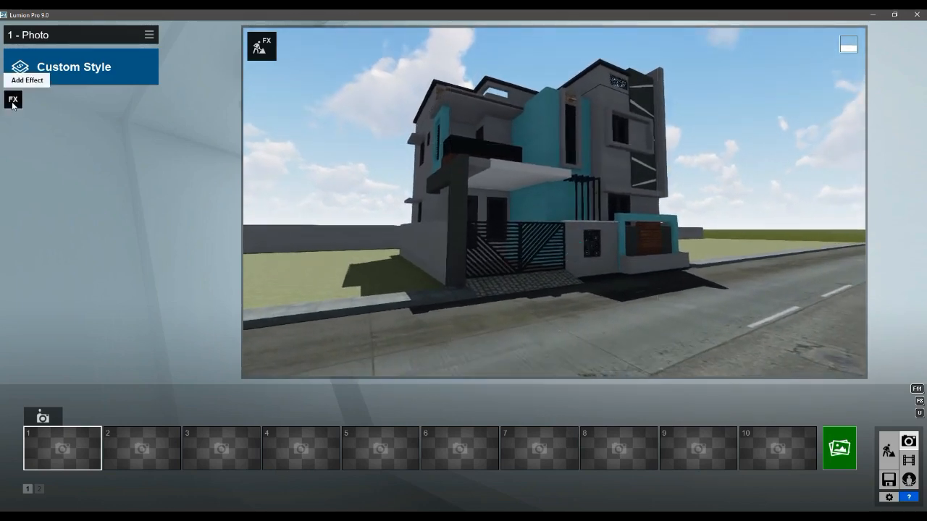
Add the 2-Point Perspective effect to the photo and turn it on.
{"action": "left_click", "coordinate": [13, 99]}
{"action": "left_click", "coordinate": [284, 95]}
{"action": "left_click", "coordinate": [609, 168]}
Reframe the photo from the street corner, adjusting the camera height and focal length to fit the whole house.
{"action": "scroll", "coordinate": [596, 263], "scroll_direction": "up", "scroll_amount": 3}
{"action": "scroll", "coordinate": [588, 303], "scroll_direction": "down", "scroll_amount": 3}
{"action": "scroll", "coordinate": [559, 236], "scroll_direction": "up", "scroll_amount": 5}
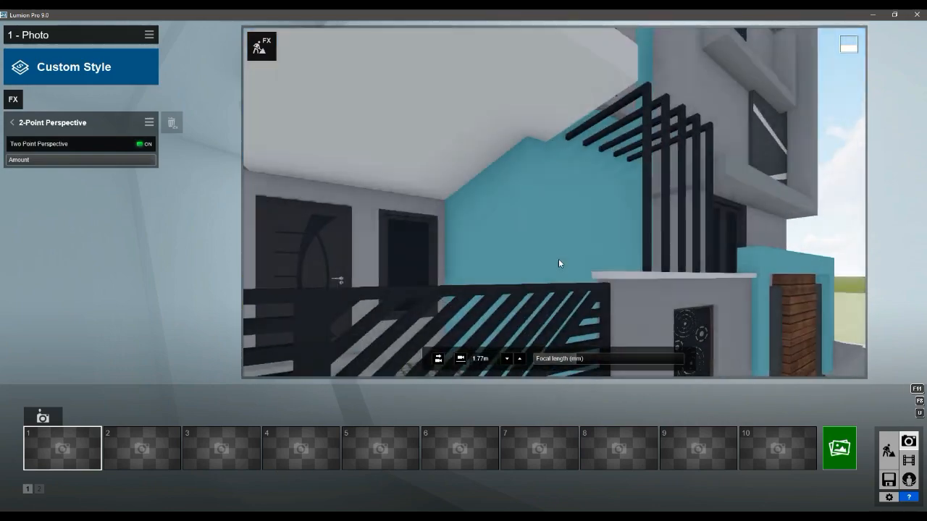
{"action": "scroll", "coordinate": [558, 258], "scroll_direction": "down", "scroll_amount": 3}
{"action": "right_click_drag", "start_coordinate": [554, 291], "coordinate": [575, 355]}
{"action": "scroll", "coordinate": [569, 291], "scroll_direction": "down", "scroll_amount": 1}
{"action": "mouse_move", "coordinate": [569, 290]}
{"action": "right_mouse_down"}
{"action": "mouse_move", "coordinate": [558, 217]}
{"action": "mouse_move", "coordinate": [592, 279]}
{"action": "mouse_move", "coordinate": [567, 282]}
{"action": "mouse_move", "coordinate": [559, 298]}
{"action": "right_mouse_up"}
{"action": "left_click", "coordinate": [507, 359]}
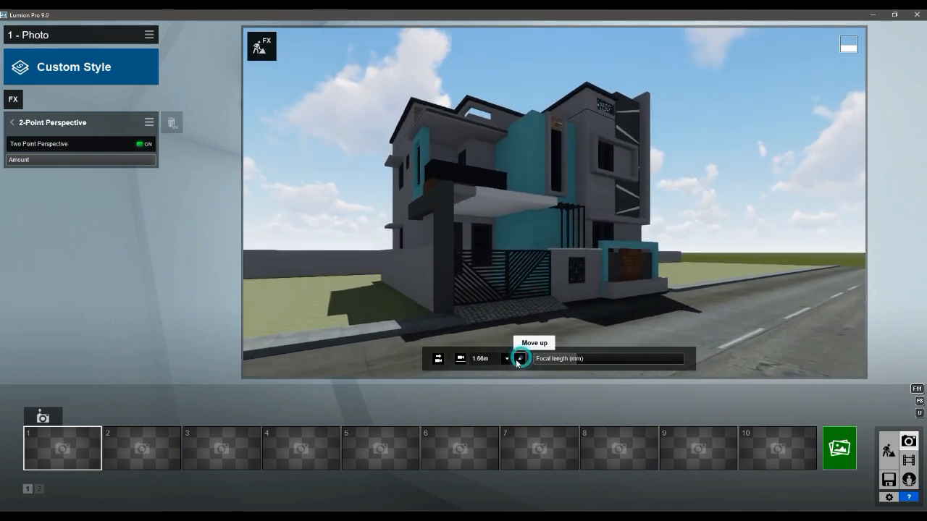
{"action": "key", "text": "e"}
{"action": "left_click_drag", "start_coordinate": [577, 358], "coordinate": [582, 359]}
{"action": "right_click_drag", "start_coordinate": [582, 244], "coordinate": [576, 252]}
{"action": "scroll", "coordinate": [575, 254], "scroll_direction": "up", "scroll_amount": 2}
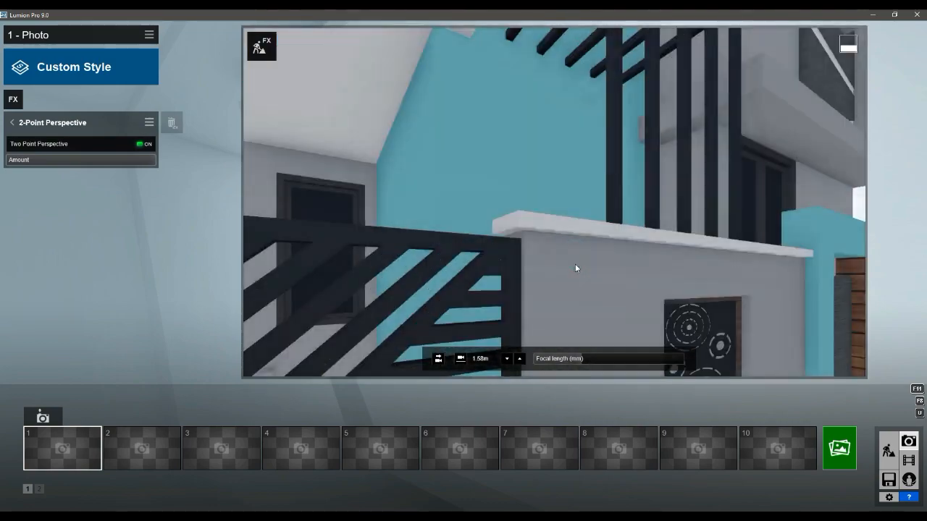
{"action": "scroll", "coordinate": [590, 308], "scroll_direction": "down", "scroll_amount": 1}
{"action": "scroll", "coordinate": [591, 307], "scroll_direction": "down", "scroll_amount": 2}
Return to Build mode and open the house model for material editing.
{"action": "left_click", "coordinate": [889, 451]}
{"action": "key", "text": "q"}
{"action": "right_click_drag", "start_coordinate": [607, 275], "coordinate": [503, 385]}
{"action": "scroll", "coordinate": [503, 385], "scroll_direction": "down", "scroll_amount": 2}
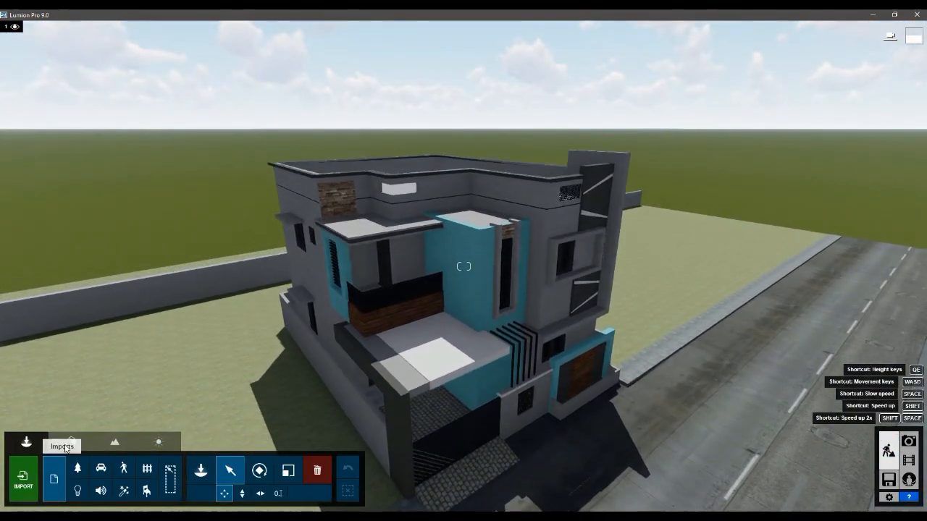
{"action": "left_click", "coordinate": [68, 444]}
{"action": "left_click", "coordinate": [681, 324]}
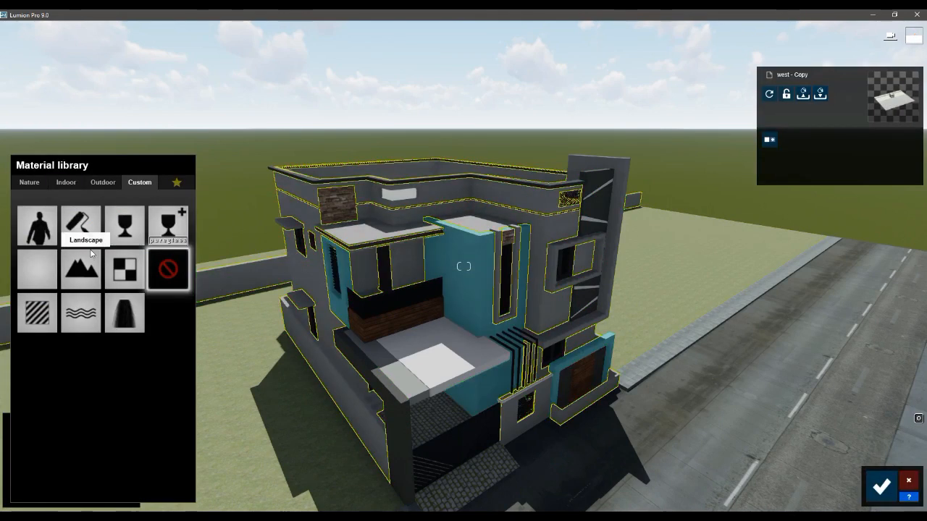
Apply Standard materials to the house's main walls and teal walls, lowering their gloss and reflectivity.
{"action": "left_click", "coordinate": [38, 297]}
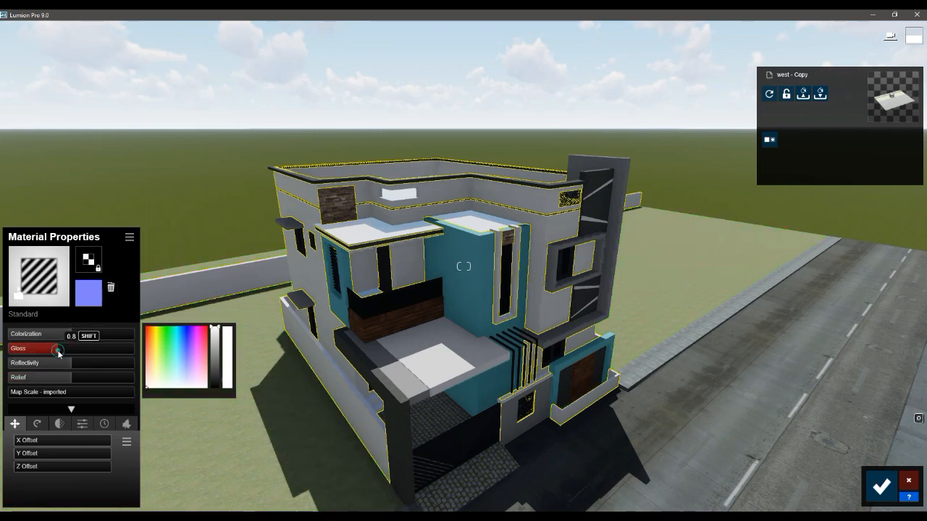
{"action": "right_click_drag", "start_coordinate": [253, 319], "coordinate": [517, 319]}
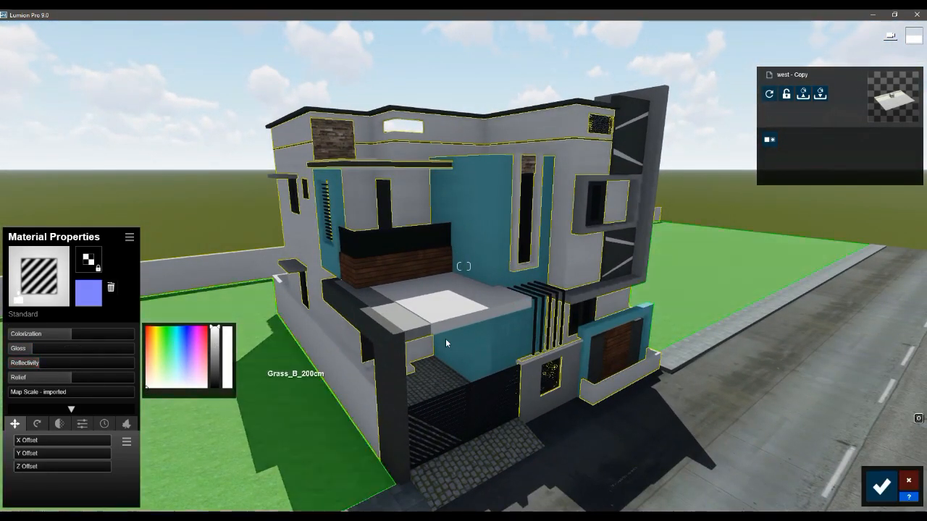
{"action": "left_click", "coordinate": [447, 231]}
{"action": "left_click", "coordinate": [37, 309]}
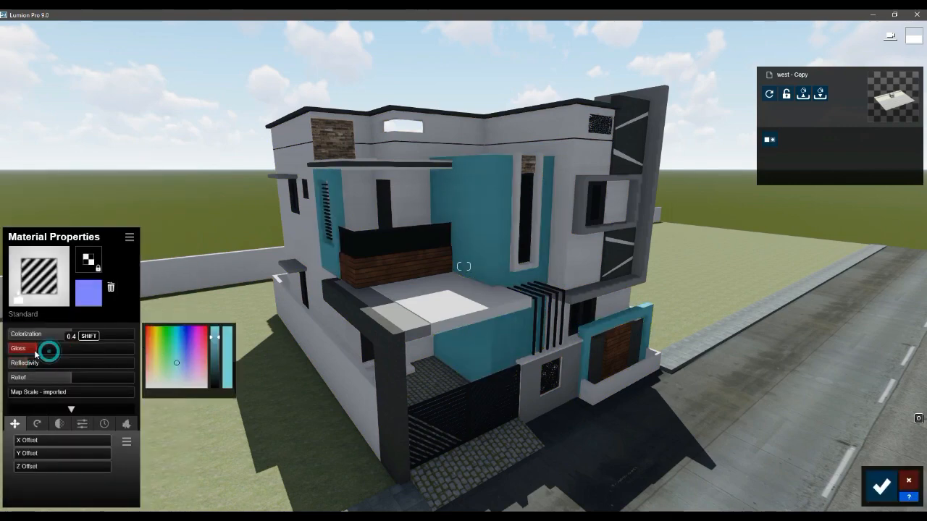
Apply a Standard material to the dark textured cladding beside the upper window and lower its gloss.
{"action": "right_click_drag", "start_coordinate": [453, 358], "coordinate": [646, 290]}
{"action": "left_click", "coordinate": [641, 232]}
{"action": "left_click", "coordinate": [37, 317]}
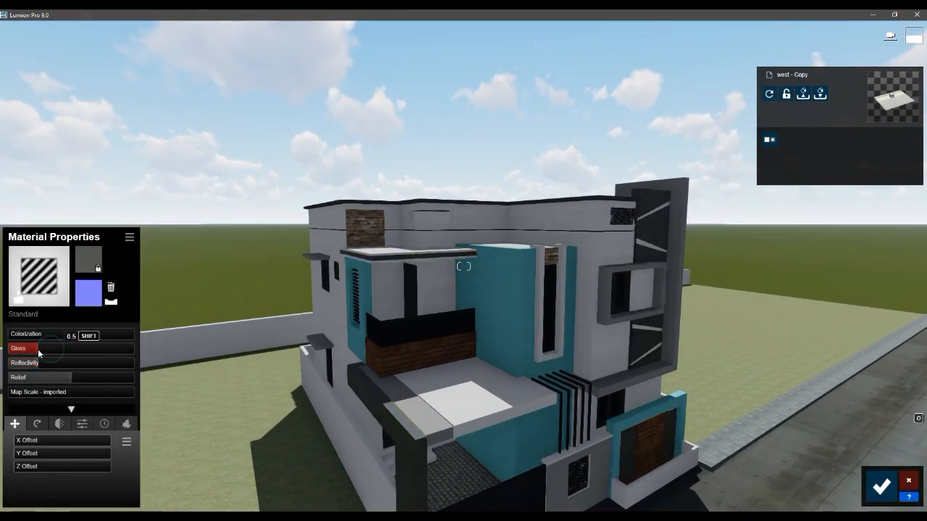
Try the 1513 gm image from the textures folder on WORKS (E:) as the dark cladding's colour texture.
{"action": "right_click_drag", "start_coordinate": [699, 228], "coordinate": [463, 278]}
{"action": "left_click", "coordinate": [86, 265]}
{"action": "left_click", "coordinate": [58, 328]}
{"action": "double_click", "coordinate": [126, 234]}
{"action": "scroll", "coordinate": [359, 279], "scroll_direction": "down", "scroll_amount": 3}
{"action": "scroll", "coordinate": [359, 279], "scroll_direction": "down", "scroll_amount": 3}
{"action": "left_click", "coordinate": [367, 286]}
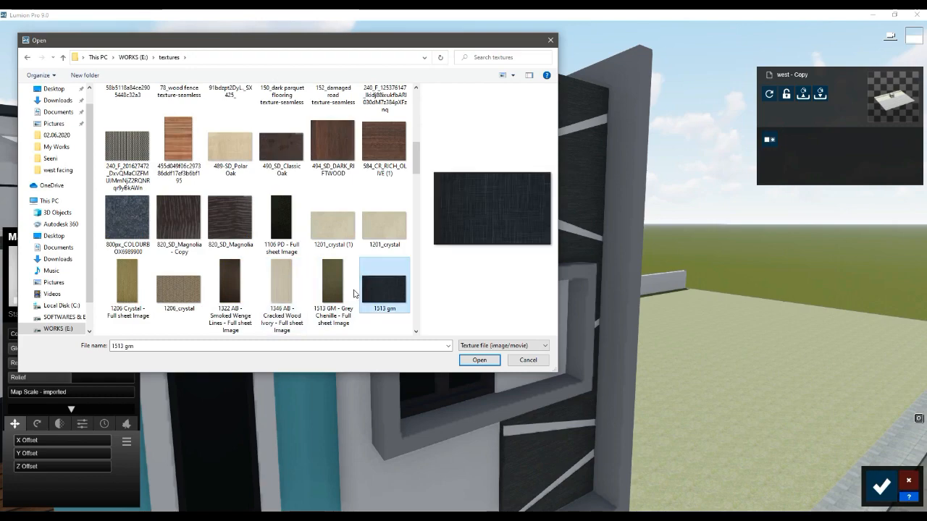
{"action": "scroll", "coordinate": [368, 286], "scroll_direction": "down", "scroll_amount": 5}
{"action": "key", "text": "Return"}
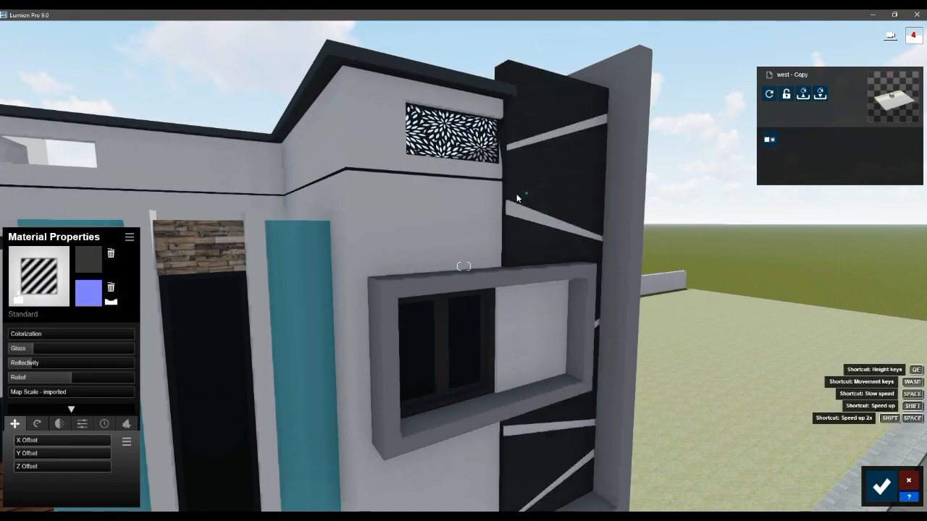
Replace the cladding's colour texture with a dark grey textured image from the textures folder.
{"action": "left_click", "coordinate": [79, 279]}
{"action": "scroll", "coordinate": [253, 239], "scroll_direction": "down", "scroll_amount": 5}
{"action": "left_click", "coordinate": [331, 268]}
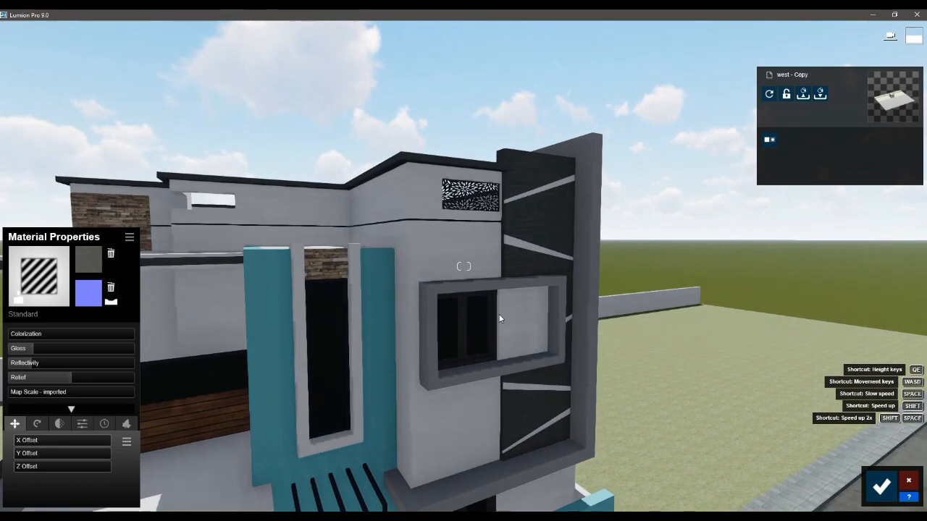
Apply a Standard material to the grey projecting window frame and tower surround, and adjust its gloss and reflectivity.
{"action": "right_click_drag", "start_coordinate": [500, 319], "coordinate": [441, 292]}
{"action": "left_click", "coordinate": [441, 292]}
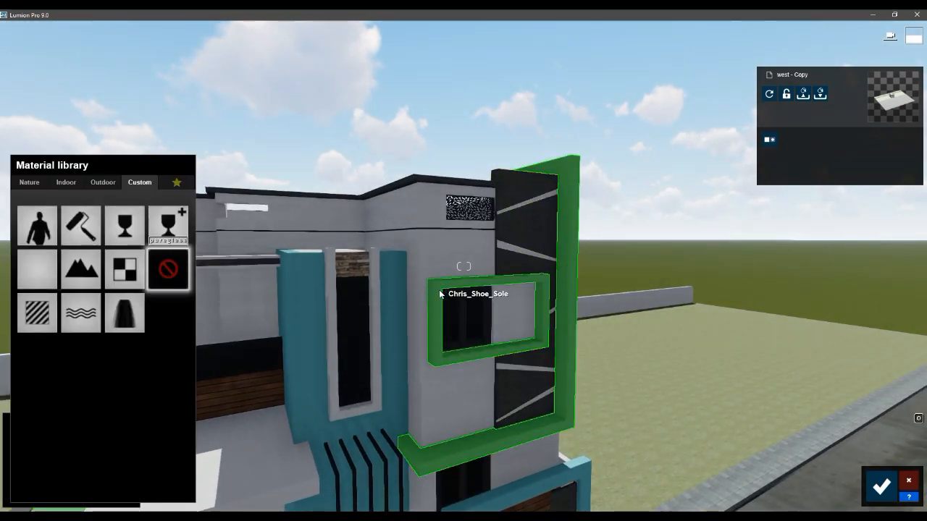
{"action": "left_click", "coordinate": [45, 308]}
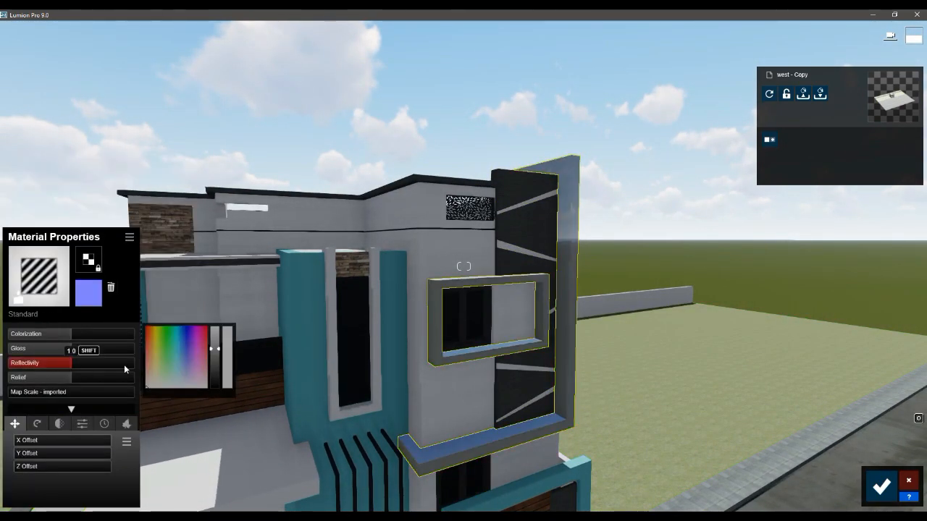
Apply Interior Glass 002 to the balcony railing and a Standard material with about 0.6 gloss to the black vertical bars.
{"action": "mouse_move", "coordinate": [430, 317]}
{"action": "right_mouse_down"}
{"action": "mouse_move", "coordinate": [375, 324]}
{"action": "mouse_move", "coordinate": [414, 327]}
{"action": "right_mouse_up"}
{"action": "left_click", "coordinate": [415, 327]}
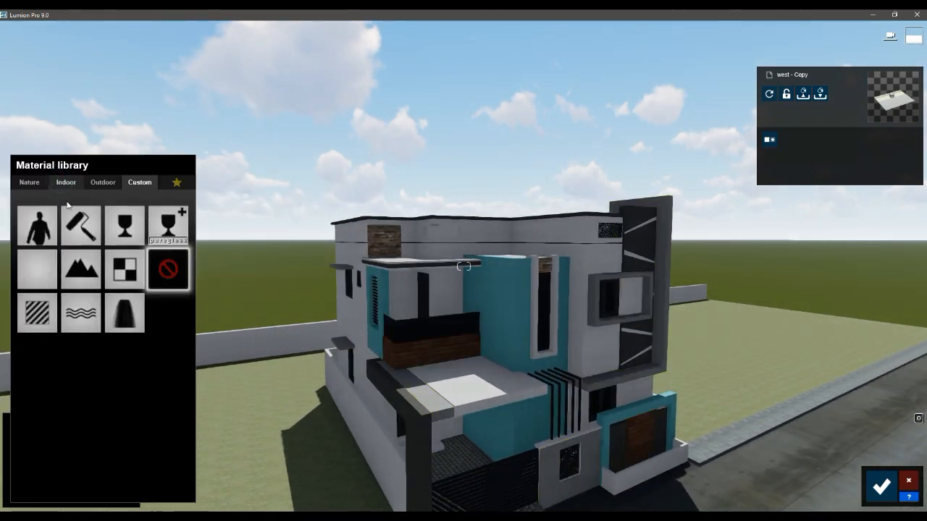
{"action": "left_click", "coordinate": [66, 183]}
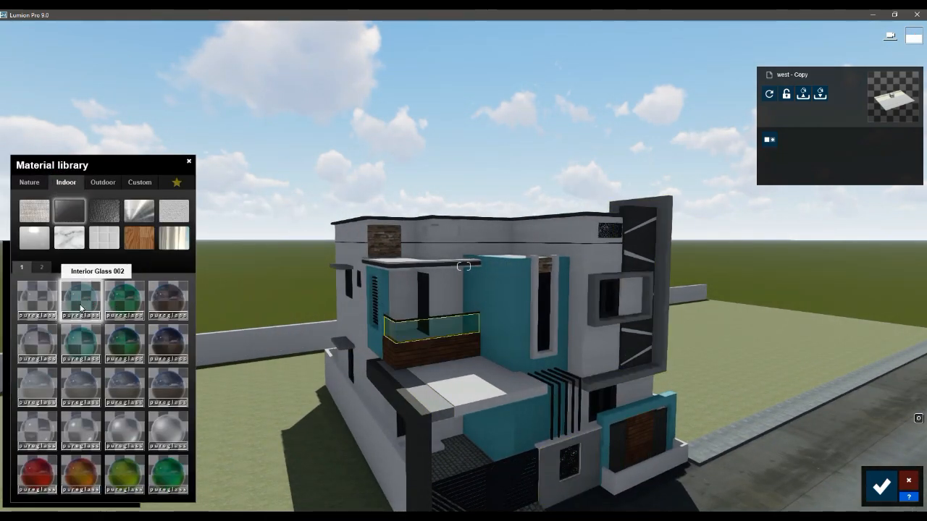
{"action": "left_click", "coordinate": [81, 309]}
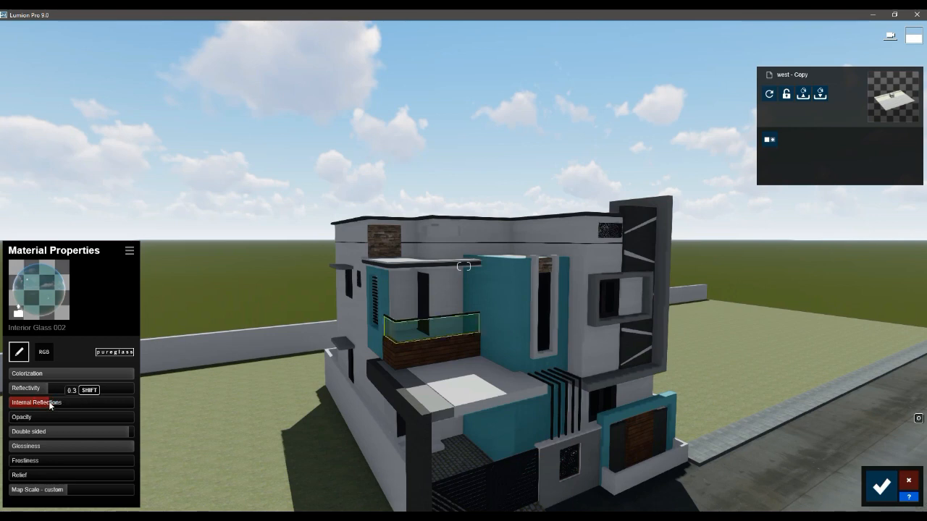
{"action": "left_click", "coordinate": [45, 352]}
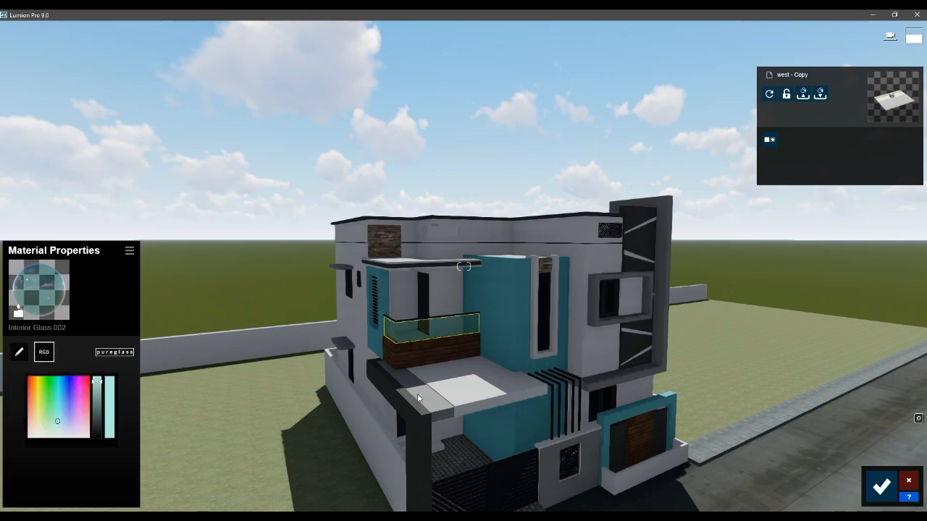
{"action": "left_click", "coordinate": [563, 386]}
{"action": "left_click", "coordinate": [39, 310]}
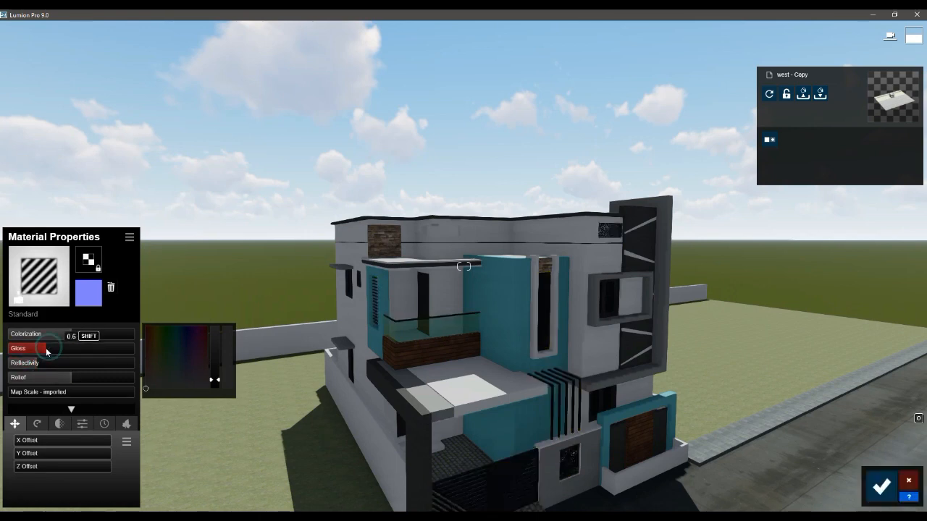
Apply the Interior Glass 001 material to the house's window panes.
{"action": "left_click", "coordinate": [541, 308]}
{"action": "left_click", "coordinate": [66, 181]}
{"action": "left_click", "coordinate": [69, 211]}
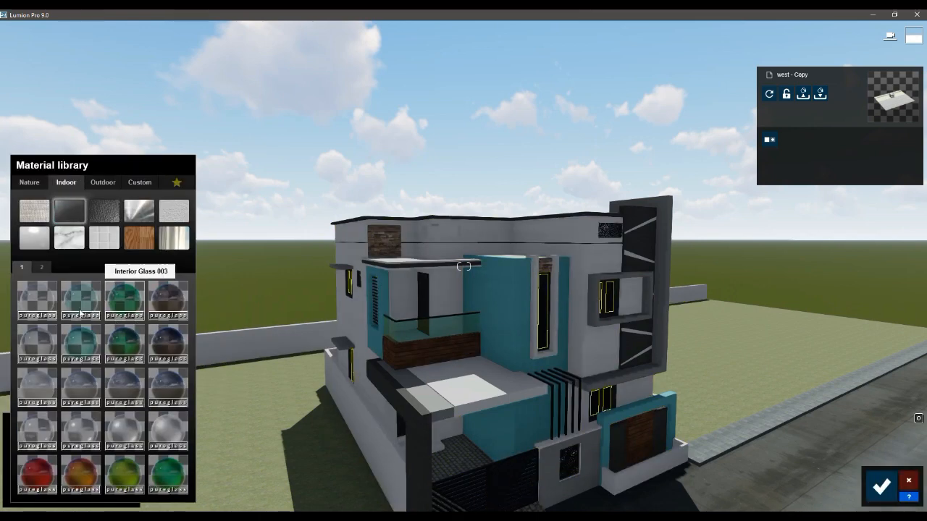
{"action": "left_click", "coordinate": [47, 316]}
{"action": "right_click_drag", "start_coordinate": [561, 374], "coordinate": [514, 374]}
{"action": "left_click", "coordinate": [40, 304]}
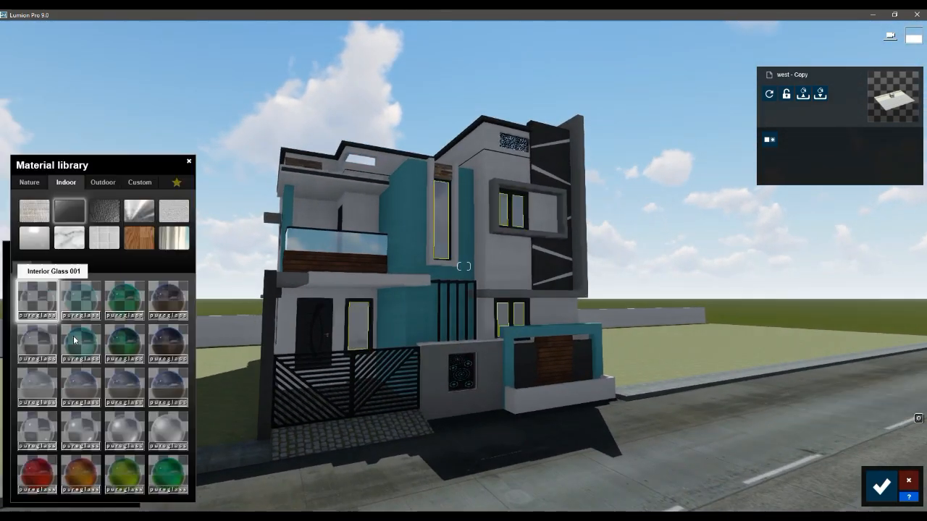
{"action": "left_click", "coordinate": [42, 307]}
{"action": "left_click", "coordinate": [42, 308]}
{"action": "left_click", "coordinate": [42, 308]}
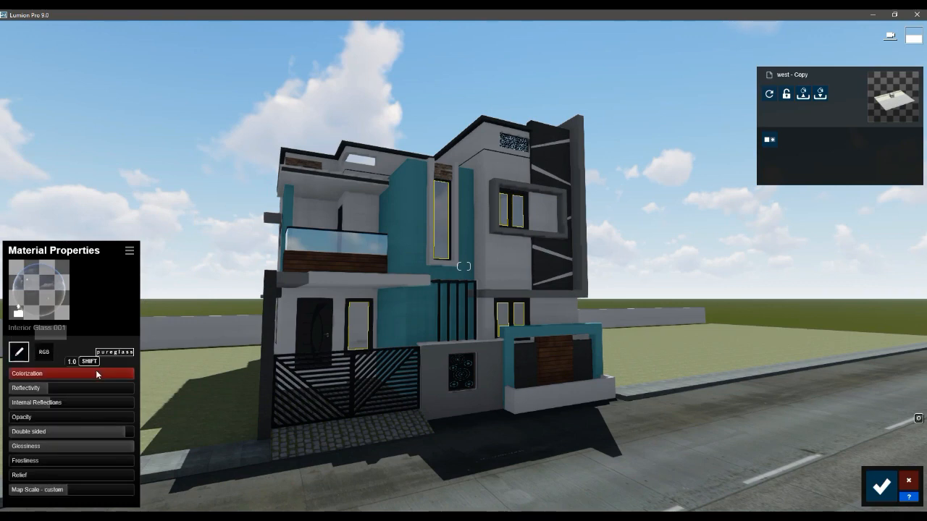
Set the window glass's reflectivity to about 0.5.
{"action": "key", "text": "a"}
{"action": "right_click_drag", "start_coordinate": [471, 271], "coordinate": [503, 285]}
{"action": "key", "text": "q"}
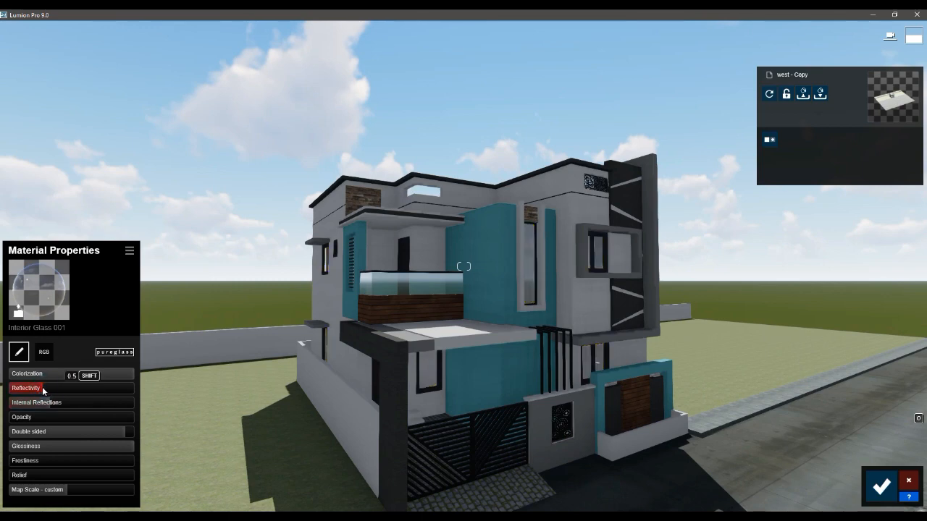
Apply a Standard material to the wood panels on the balcony and front wall, with gloss about 0.6.
{"action": "right_click_drag", "start_coordinate": [495, 390], "coordinate": [501, 395]}
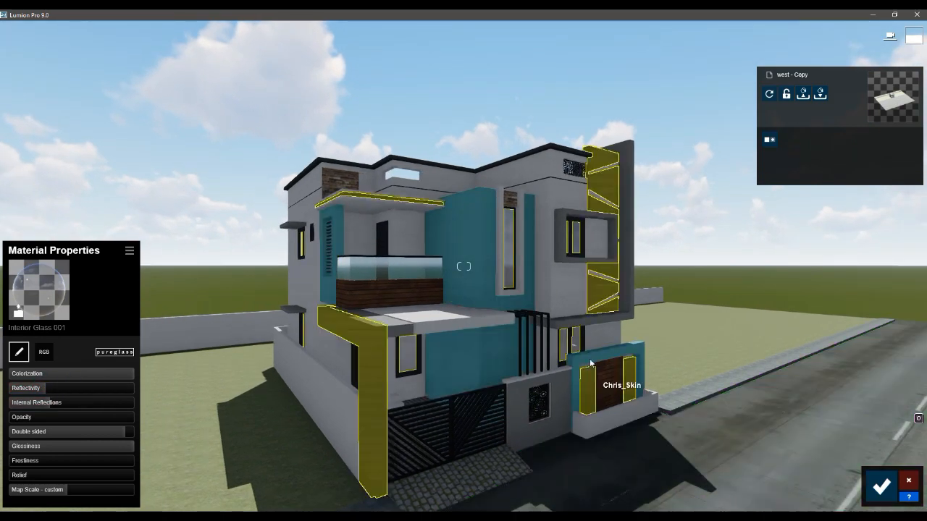
{"action": "left_click", "coordinate": [609, 384]}
{"action": "left_click", "coordinate": [37, 313]}
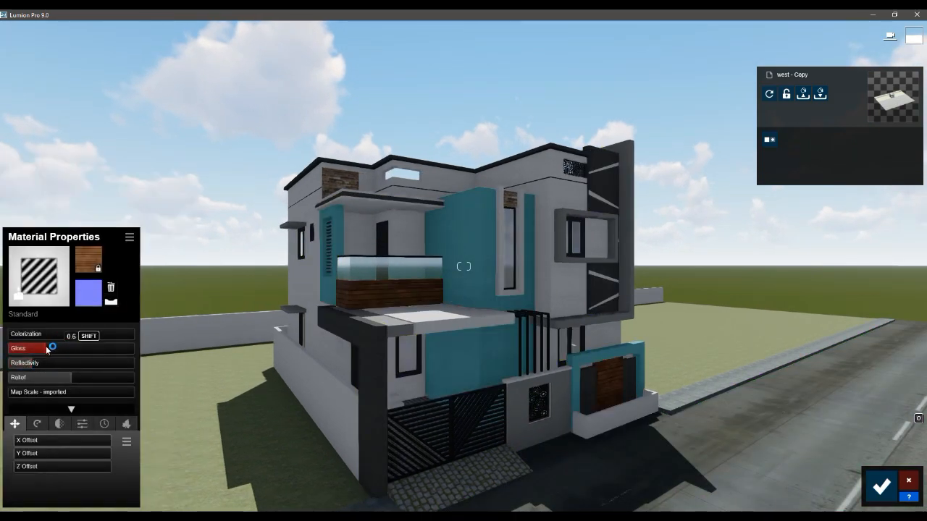
Apply a Standard material to the stone cladding near the roof and lower its gloss and reflectivity.
{"action": "right_click_drag", "start_coordinate": [448, 342], "coordinate": [471, 357]}
{"action": "left_click", "coordinate": [281, 138]}
{"action": "left_click", "coordinate": [44, 311]}
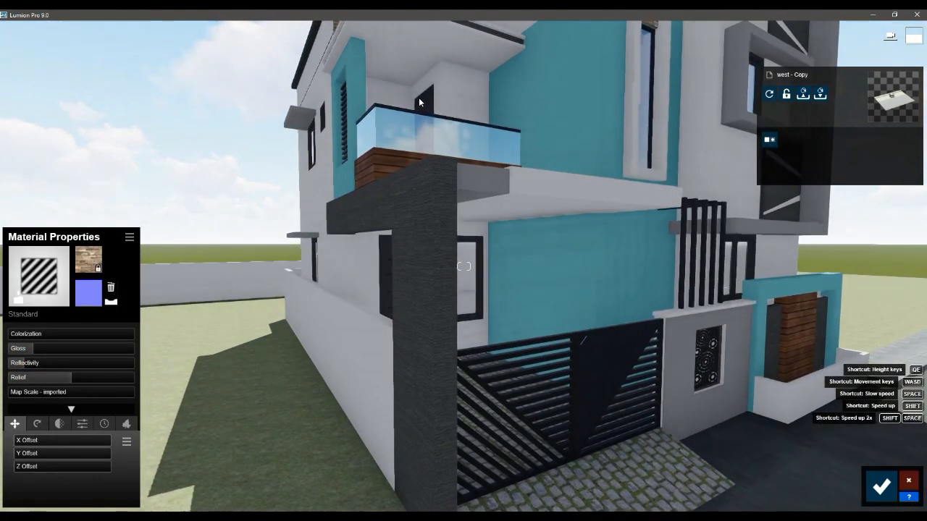
Apply a Standard material to the door and window frames and lower its gloss and reflectivity.
{"action": "left_click", "coordinate": [522, 406]}
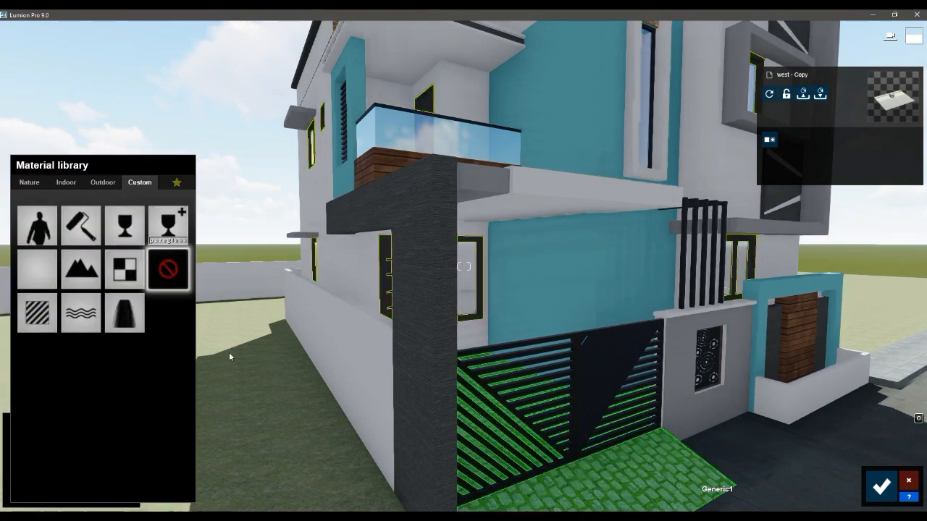
{"action": "left_click", "coordinate": [36, 313]}
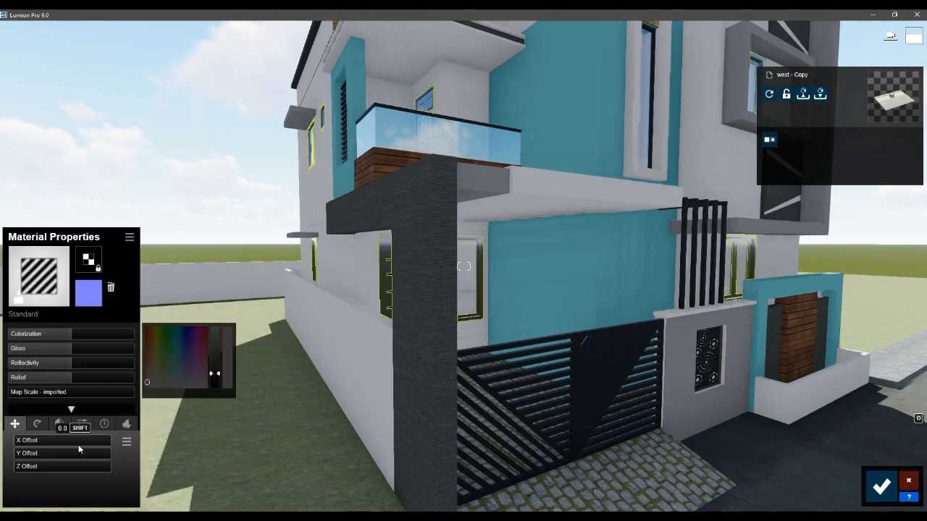
{"action": "scroll", "coordinate": [581, 304], "scroll_direction": "down", "scroll_amount": 6}
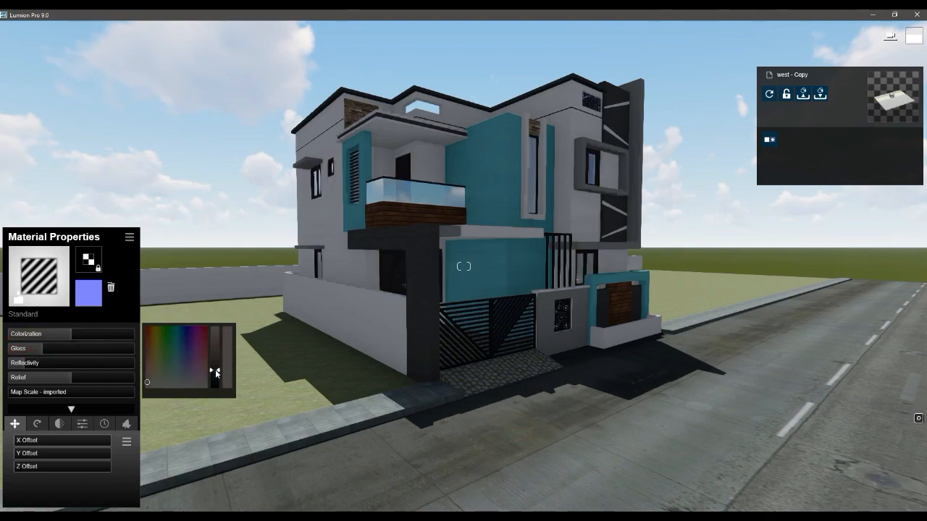
Load the 0049-dark-fine-wood-texture-seamless image as the texture of the door and window frames.
{"action": "left_click", "coordinate": [38, 274]}
{"action": "left_click", "coordinate": [333, 286]}
{"action": "scroll", "coordinate": [287, 301], "scroll_direction": "down", "scroll_amount": 1}
{"action": "double_click", "coordinate": [379, 106]}
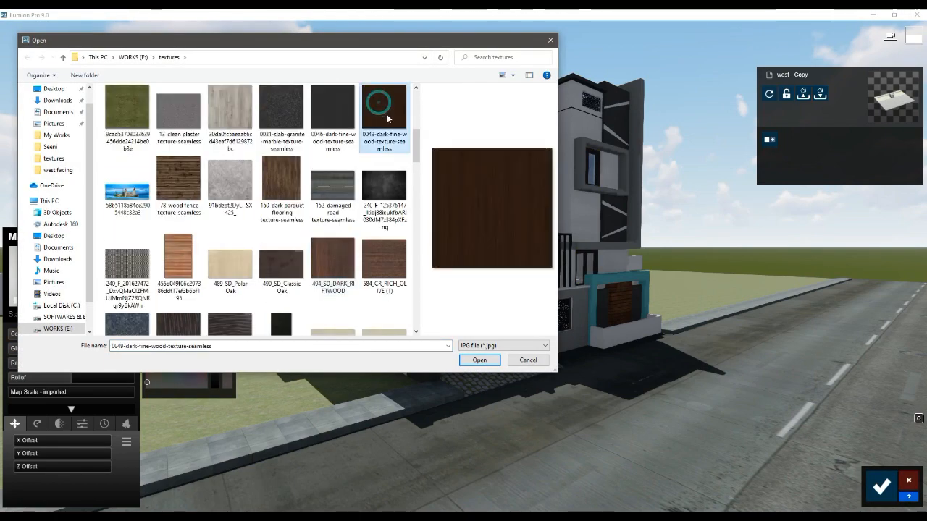
Replace the texture of the door and window frames with a reddish-brown wood image from the textures folder.
{"action": "scroll", "coordinate": [457, 239], "scroll_direction": "up", "scroll_amount": 8}
{"action": "left_click", "coordinate": [353, 304]}
{"action": "right_click_drag", "start_coordinate": [353, 304], "coordinate": [436, 333]}
{"action": "scroll", "coordinate": [436, 333], "scroll_direction": "up", "scroll_amount": 4}
{"action": "scroll", "coordinate": [574, 223], "scroll_direction": "down", "scroll_amount": 5}
{"action": "scroll", "coordinate": [574, 223], "scroll_direction": "up", "scroll_amount": 5}
{"action": "right_click_drag", "start_coordinate": [574, 224], "coordinate": [548, 257]}
{"action": "scroll", "coordinate": [547, 257], "scroll_direction": "down", "scroll_amount": 5}
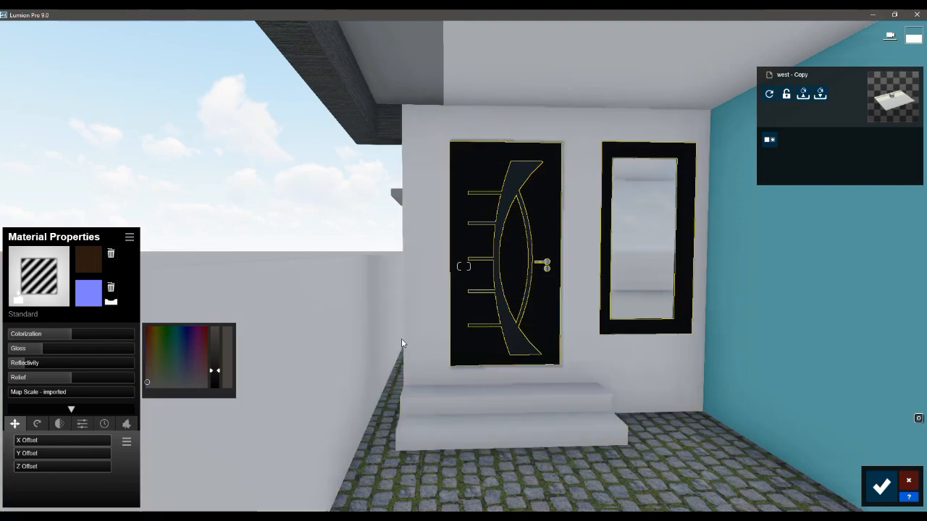
{"action": "left_click", "coordinate": [92, 263]}
{"action": "scroll", "coordinate": [289, 217], "scroll_direction": "down", "scroll_amount": 6}
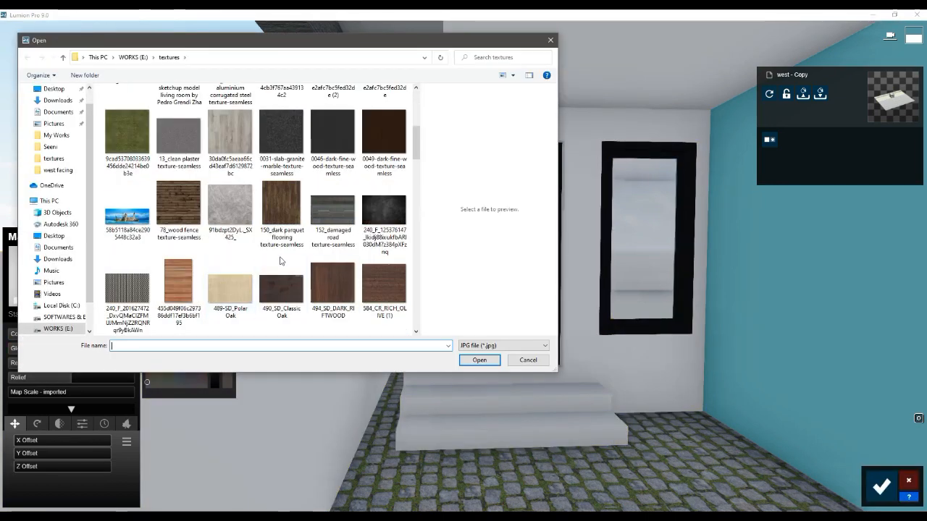
{"action": "left_click", "coordinate": [330, 155]}
{"action": "double_click", "coordinate": [329, 156]}
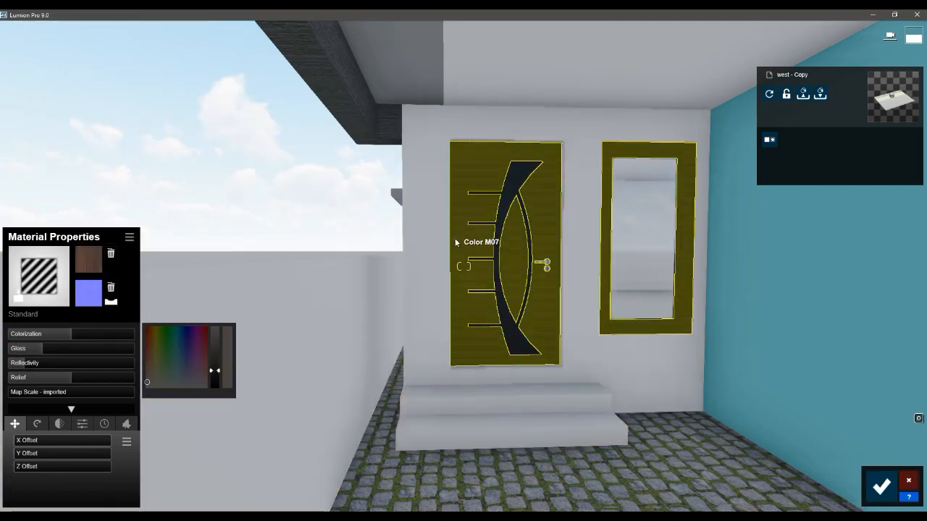
Give the door and window frames a lighter brown wood texture with no colorization and a small custom map scale.
{"action": "left_click", "coordinate": [64, 293]}
{"action": "left_click", "coordinate": [50, 324]}
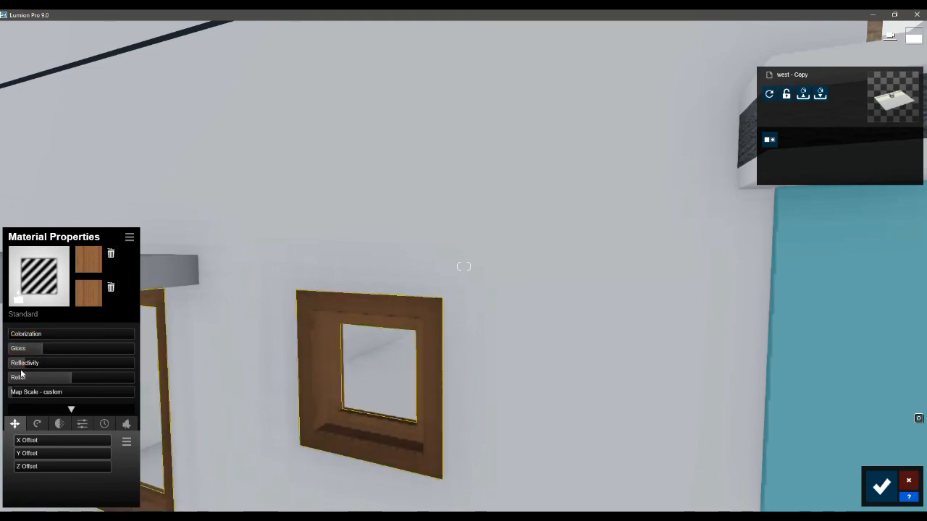
{"action": "left_click_drag", "start_coordinate": [14, 395], "coordinate": [22, 394]}
Apply a Standard material to the cobblestone paving at the entrance and lower its gloss and reflectivity.
{"action": "key", "text": "s"}
{"action": "right_click_drag", "start_coordinate": [174, 355], "coordinate": [431, 424]}
{"action": "key", "text": "w"}
{"action": "key", "text": "s"}
{"action": "left_click", "coordinate": [431, 424]}
{"action": "left_click", "coordinate": [35, 315]}
{"action": "mouse_move", "coordinate": [58, 365]}
{"action": "left_mouse_down"}
{"action": "mouse_move", "coordinate": [38, 364]}
{"action": "mouse_move", "coordinate": [48, 350]}
{"action": "left_mouse_up"}
Apply a Standard material to the lawn around the house and lower its reflectivity to about 0.5.
{"action": "key", "text": "a"}
{"action": "key", "text": "s"}
{"action": "right_click_drag", "start_coordinate": [605, 409], "coordinate": [516, 251]}
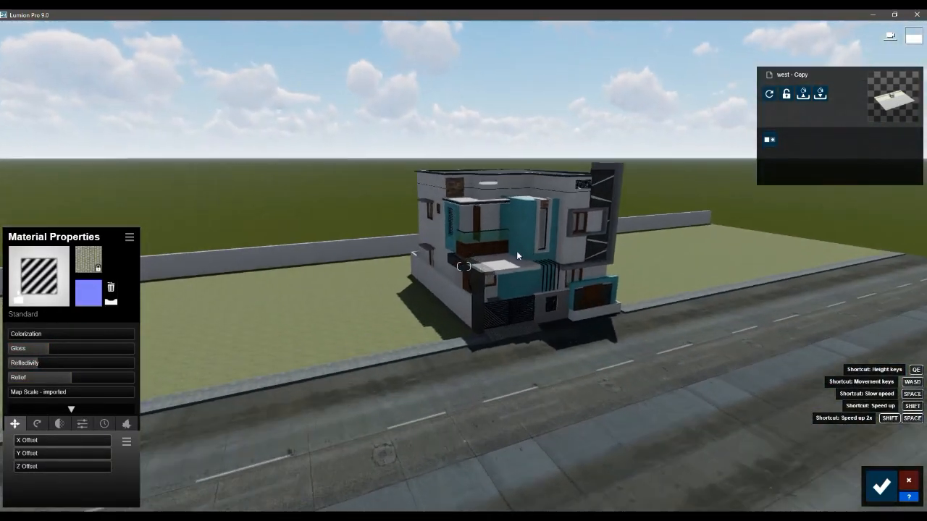
{"action": "key", "text": "w"}
{"action": "left_click", "coordinate": [373, 378]}
{"action": "left_click", "coordinate": [44, 319]}
{"action": "left_click_drag", "start_coordinate": [63, 362], "coordinate": [38, 363]}
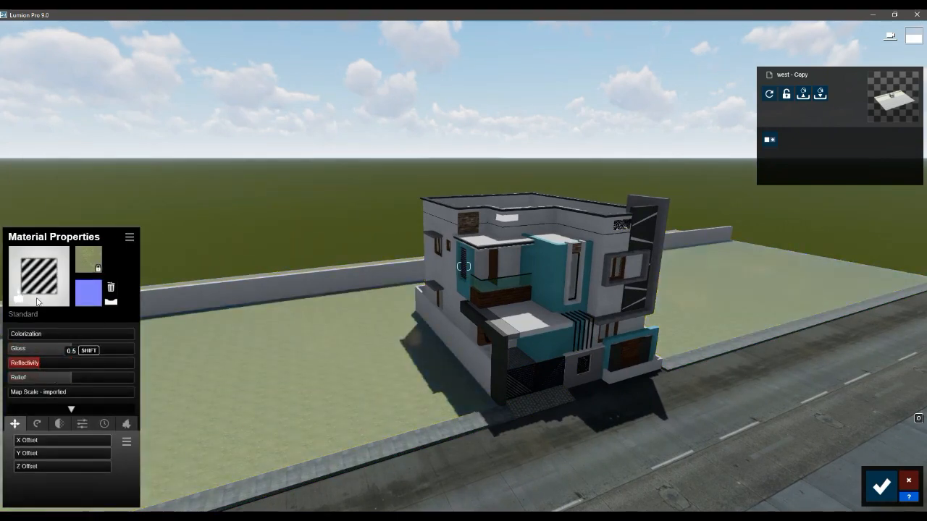
Replace the lawn's material with a green grass from the Nature materials.
{"action": "left_click", "coordinate": [37, 275]}
{"action": "left_click", "coordinate": [32, 183]}
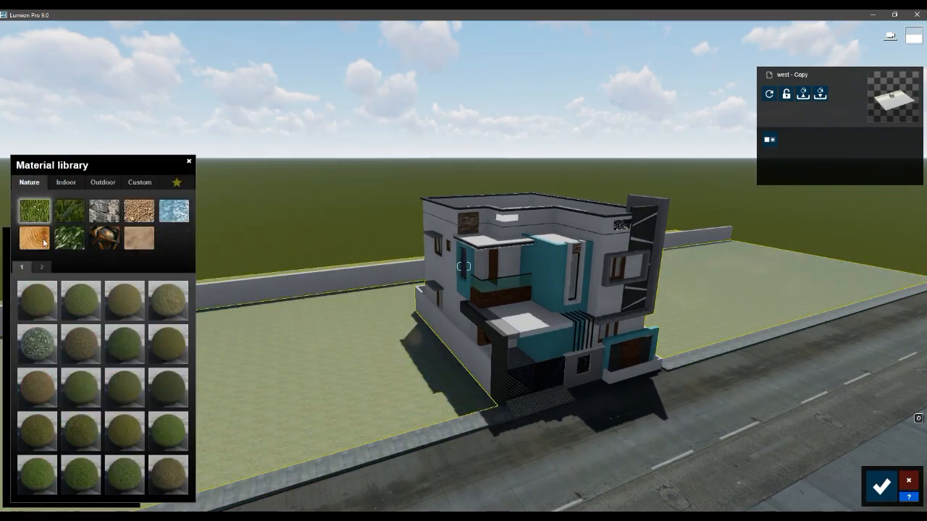
{"action": "left_click", "coordinate": [123, 476]}
Apply Standard materials to the sidewalk and the road and lower their gloss and reflectivity.
{"action": "left_click", "coordinate": [420, 438]}
{"action": "left_click", "coordinate": [37, 312]}
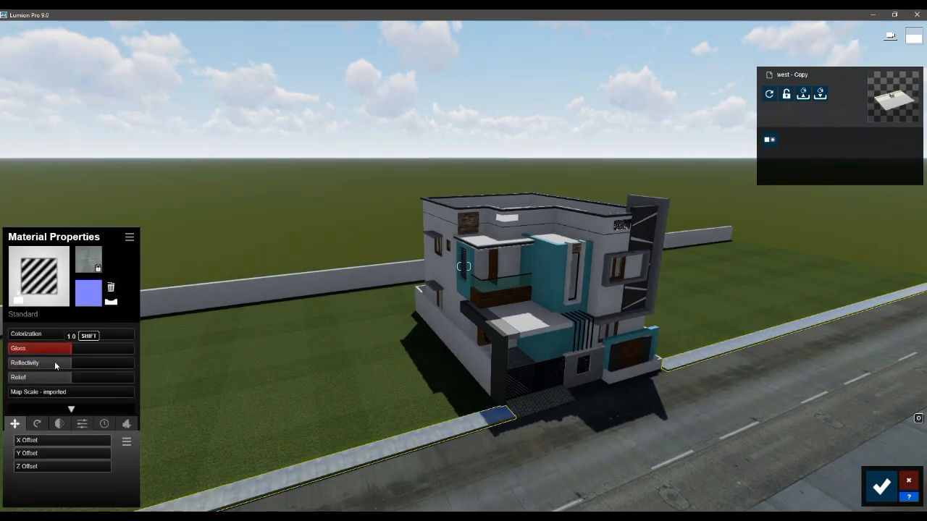
{"action": "left_click", "coordinate": [512, 399]}
{"action": "left_click", "coordinate": [37, 210]}
{"action": "left_click_drag", "start_coordinate": [65, 363], "coordinate": [48, 364]}
Apply a Standard material to the house's grey side tower and frames, lowering its gloss and reflectivity to about 0.4.
{"action": "right_click_drag", "start_coordinate": [532, 346], "coordinate": [556, 354]}
{"action": "scroll", "coordinate": [555, 354], "scroll_direction": "down", "scroll_amount": 3}
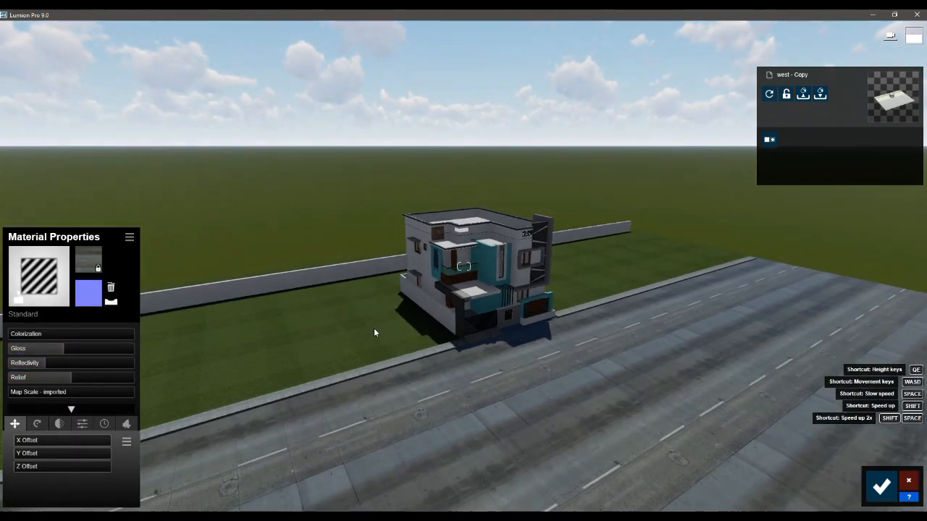
{"action": "scroll", "coordinate": [203, 308], "scroll_direction": "up", "scroll_amount": 2}
{"action": "left_click", "coordinate": [543, 216]}
{"action": "left_click", "coordinate": [37, 312]}
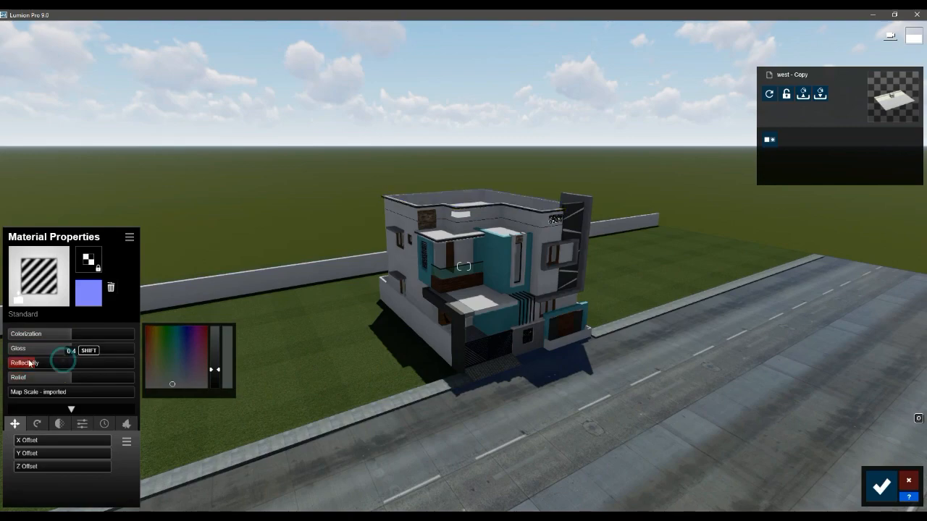
Apply a Standard material to the house's white walls.
{"action": "scroll", "coordinate": [514, 409], "scroll_direction": "up", "scroll_amount": 5}
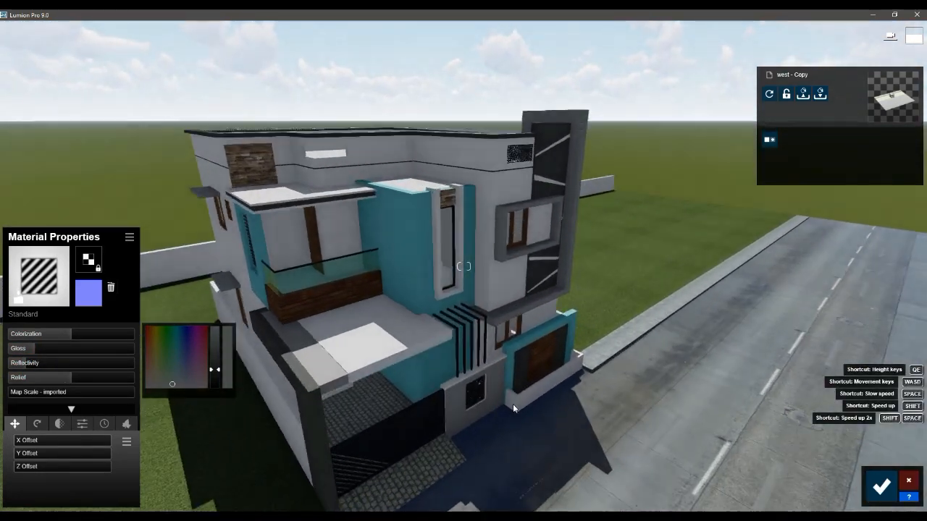
{"action": "scroll", "coordinate": [514, 410], "scroll_direction": "down", "scroll_amount": 5}
{"action": "right_click_drag", "start_coordinate": [514, 409], "coordinate": [516, 290]}
{"action": "scroll", "coordinate": [516, 290], "scroll_direction": "up", "scroll_amount": 5}
{"action": "left_click", "coordinate": [352, 294]}
Load a plain white image as the white walls' texture and give it a small custom map scale.
{"action": "left_click", "coordinate": [62, 268]}
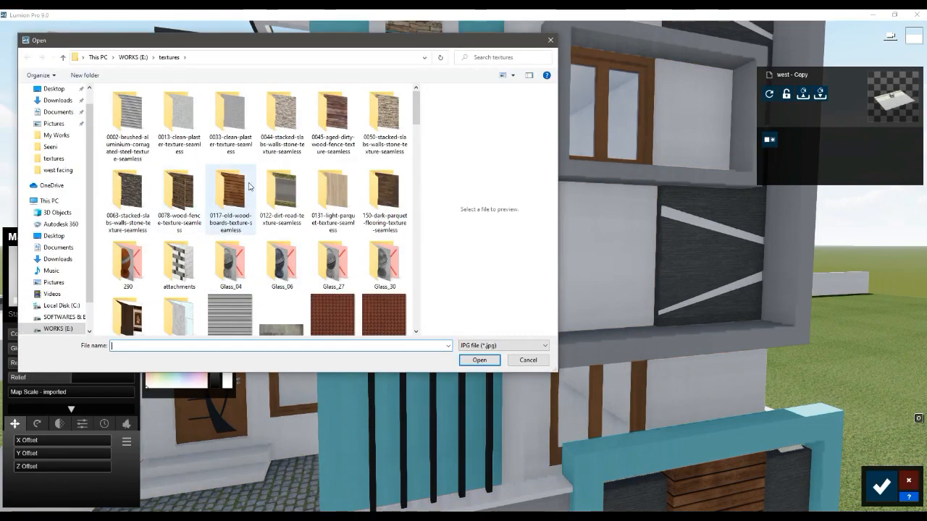
{"action": "left_click", "coordinate": [55, 90]}
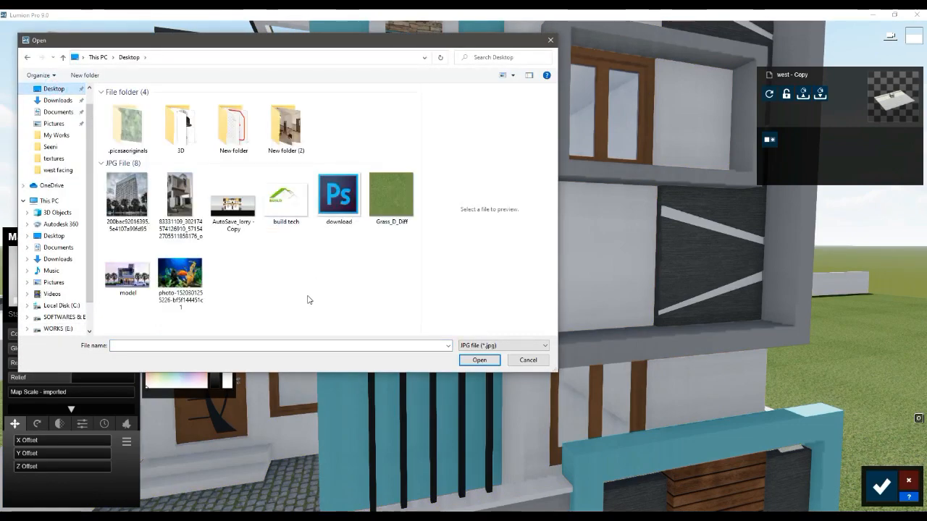
{"action": "double_click", "coordinate": [231, 138]}
{"action": "left_click", "coordinate": [57, 237]}
{"action": "left_click", "coordinate": [528, 360]}
{"action": "scroll", "coordinate": [445, 267], "scroll_direction": "down", "scroll_amount": 1}
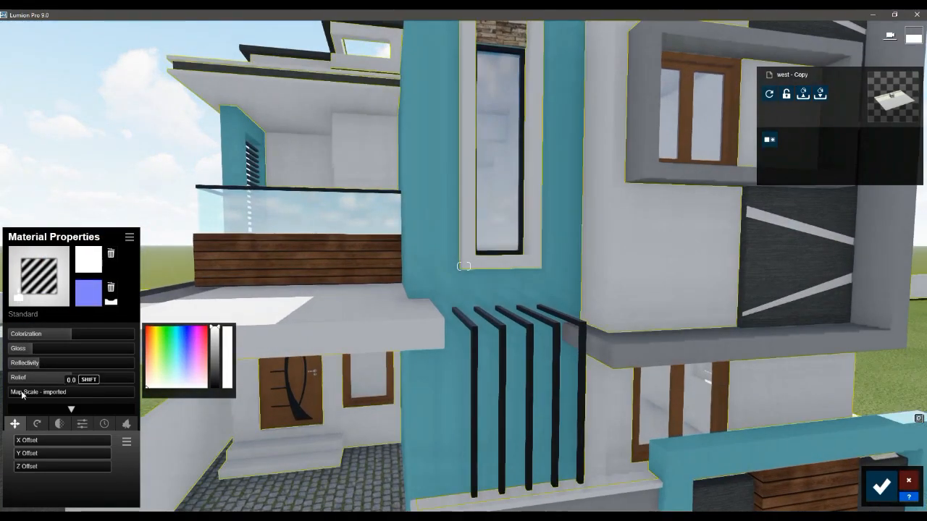
Save the material edits, set the road's reflectivity to about 0.3 and save that change too.
{"action": "scroll", "coordinate": [494, 285], "scroll_direction": "down", "scroll_amount": 5}
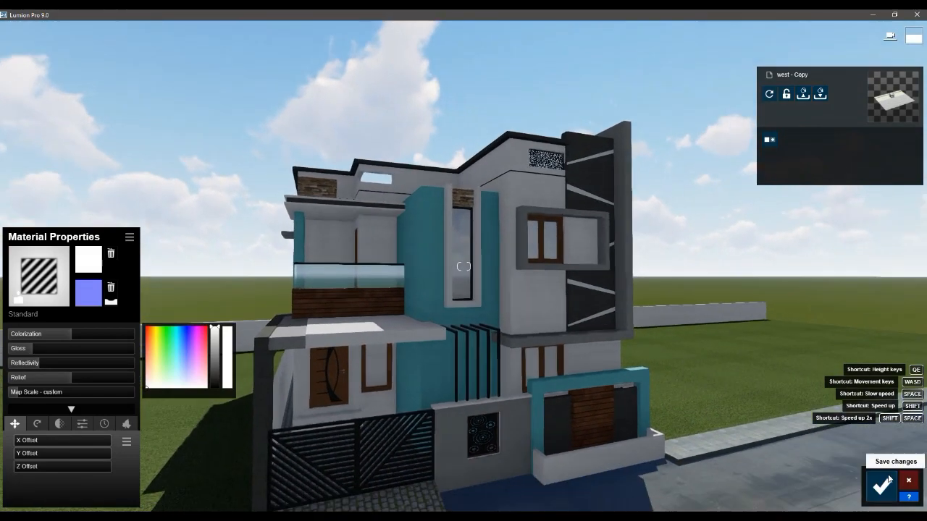
{"action": "left_click", "coordinate": [881, 487]}
{"action": "left_click", "coordinate": [907, 442]}
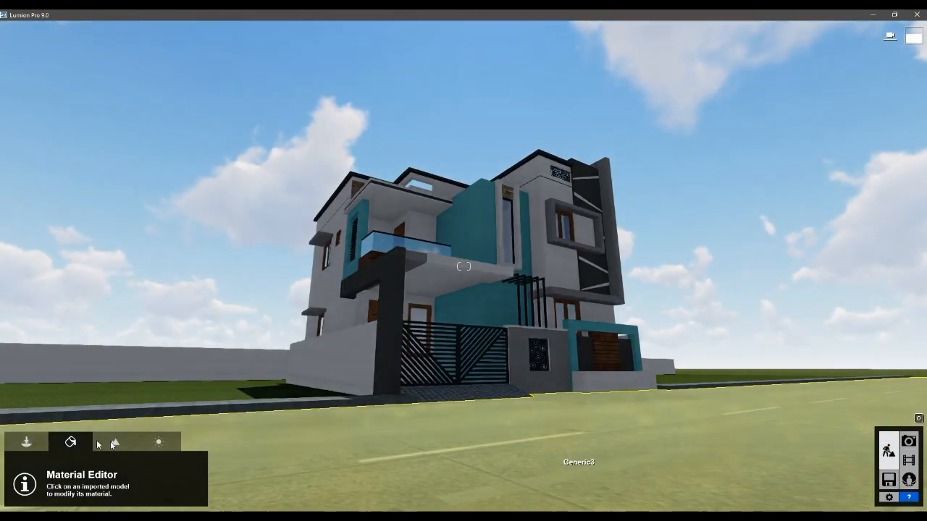
{"action": "left_click", "coordinate": [570, 460]}
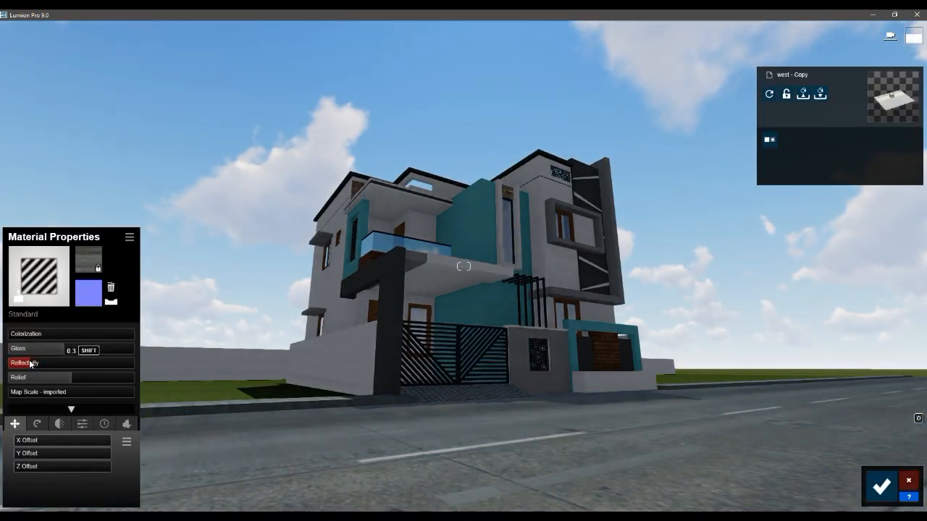
{"action": "left_click", "coordinate": [890, 491]}
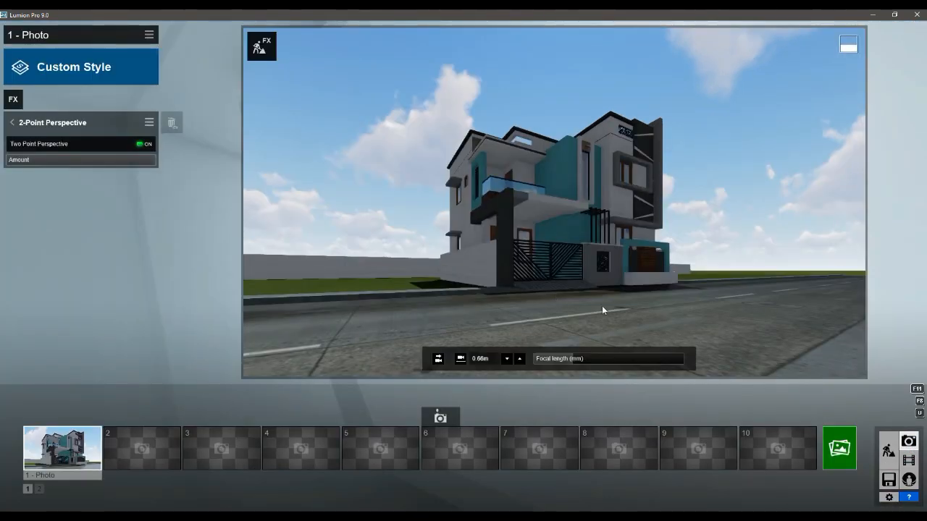
Tighten the first photo's framing on the house with a longer focal length and store the camera view.
{"action": "left_click", "coordinate": [63, 443]}
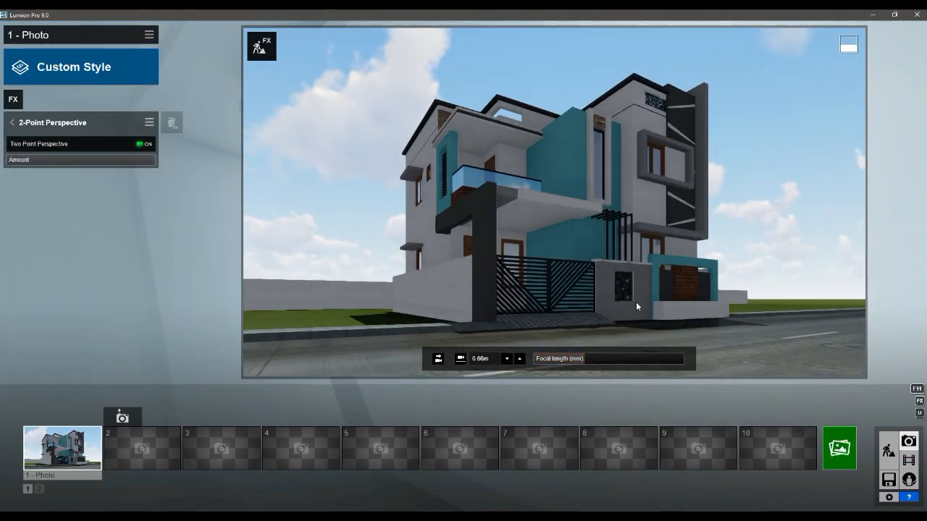
{"action": "left_click", "coordinate": [43, 418]}
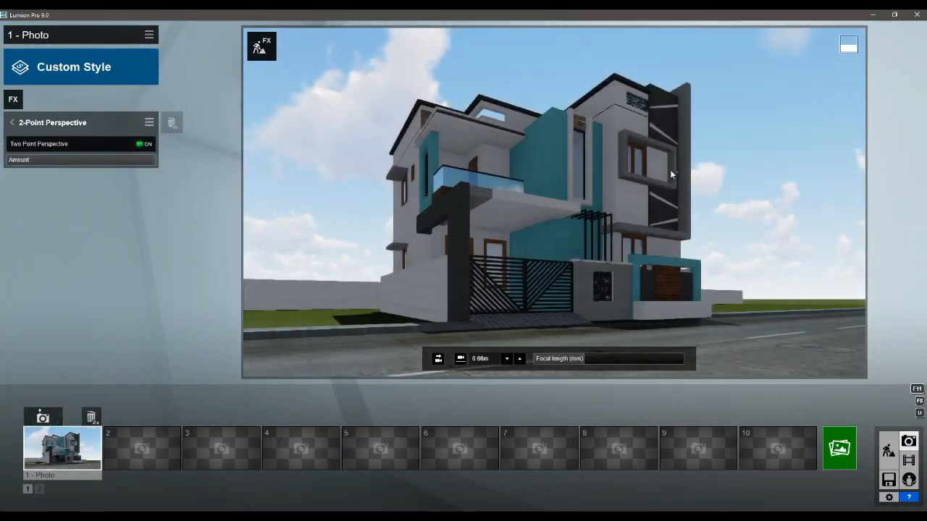
Move the camera to face the front of the house and preview that view in photo mode.
{"action": "left_click", "coordinate": [888, 451]}
{"action": "key", "text": "d"}
{"action": "right_click_drag", "start_coordinate": [556, 299], "coordinate": [499, 299]}
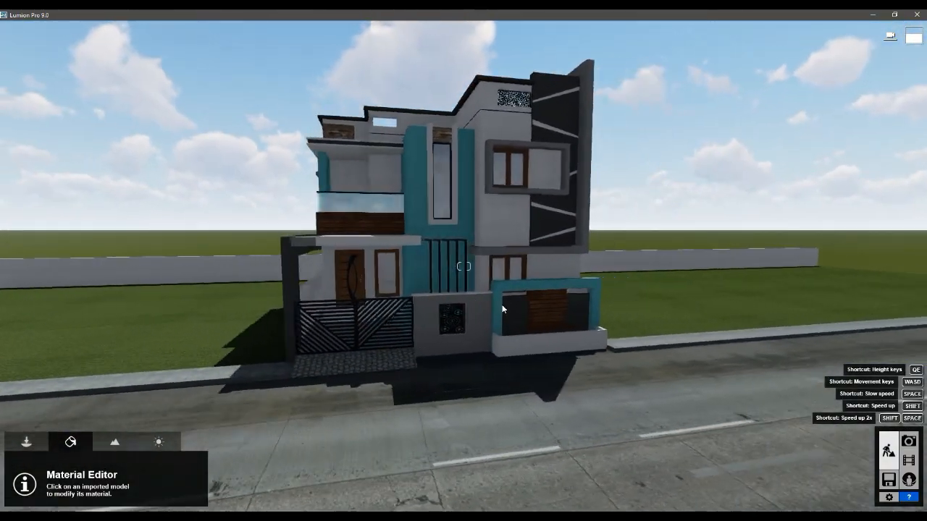
{"action": "left_click", "coordinate": [908, 441]}
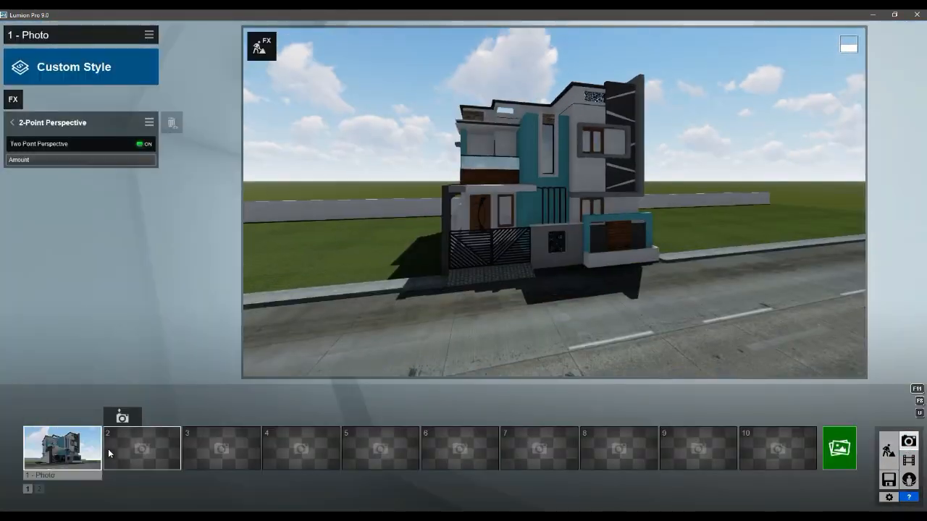
Place a Bigleaf Periwinkle Purple plant from the Nature library's flowers at the near end of the front planter.
{"action": "left_click", "coordinate": [888, 451]}
{"action": "key", "text": "w"}
{"action": "left_click", "coordinate": [71, 442]}
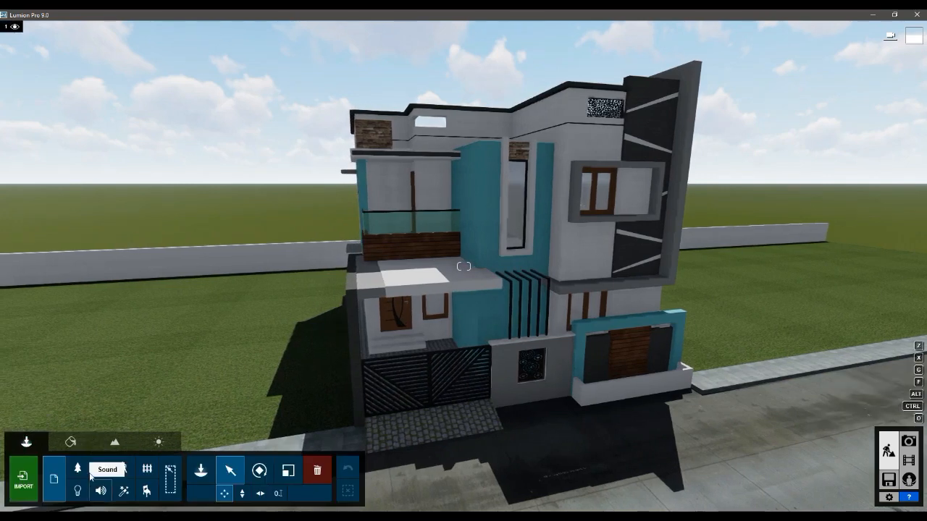
{"action": "left_click", "coordinate": [78, 468]}
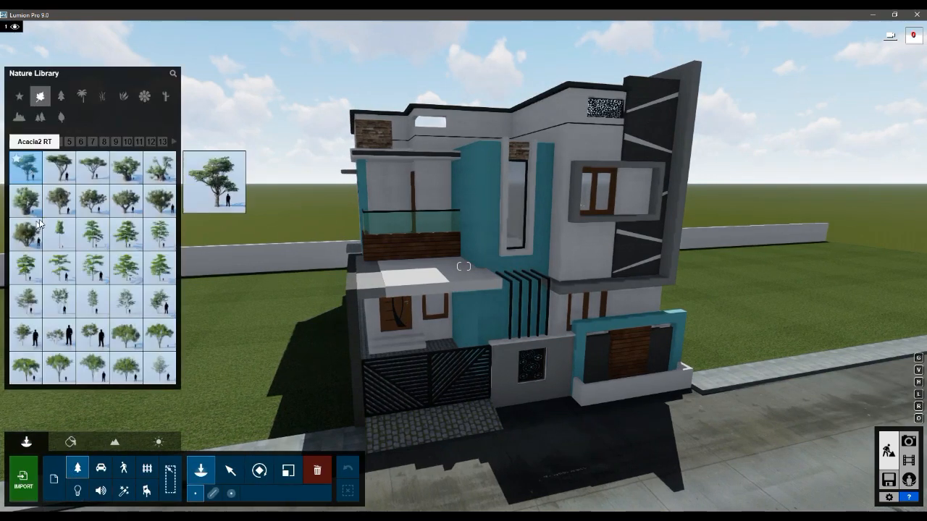
{"action": "left_click", "coordinate": [41, 118]}
{"action": "left_click", "coordinate": [18, 120]}
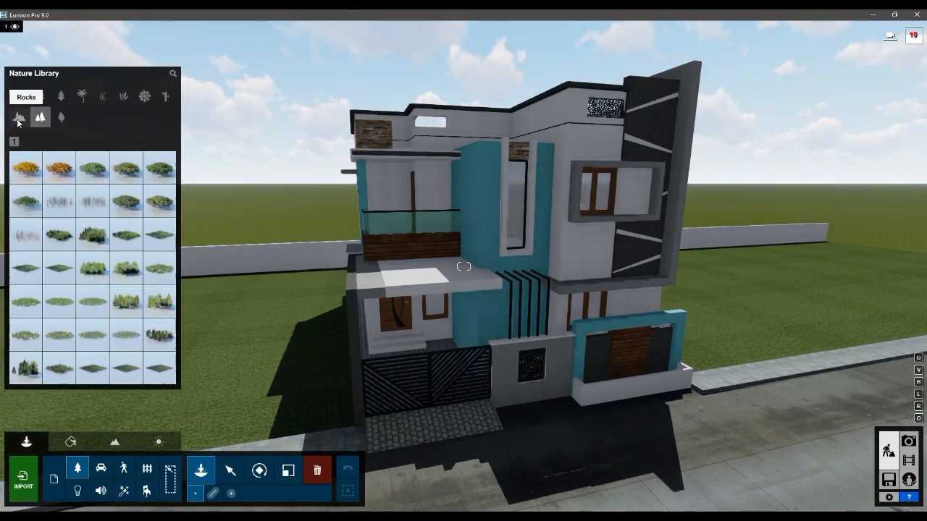
{"action": "left_click", "coordinate": [61, 118]}
{"action": "left_click", "coordinate": [42, 118]}
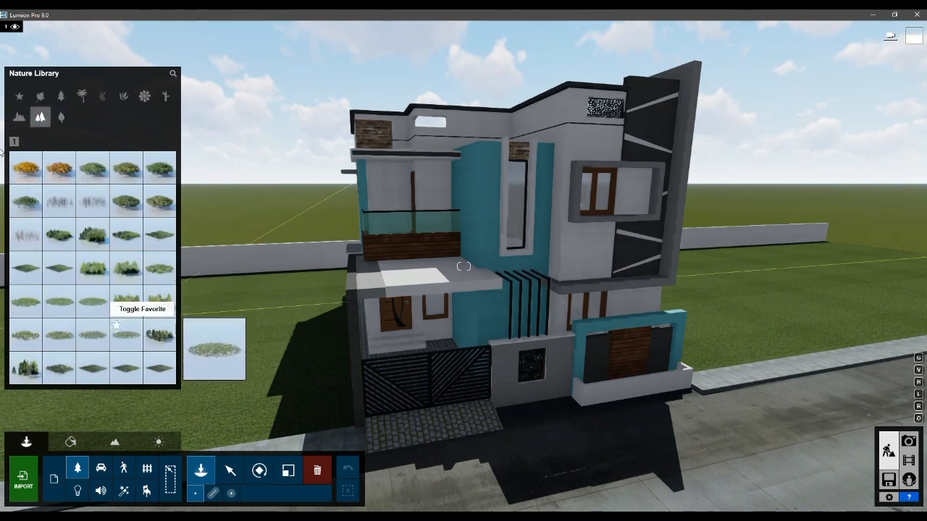
{"action": "left_click", "coordinate": [165, 97]}
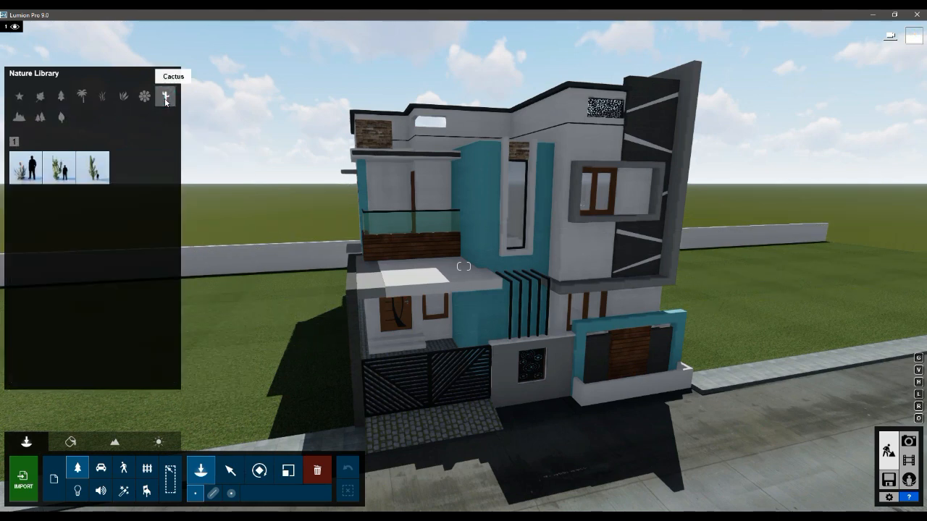
{"action": "left_click", "coordinate": [146, 97]}
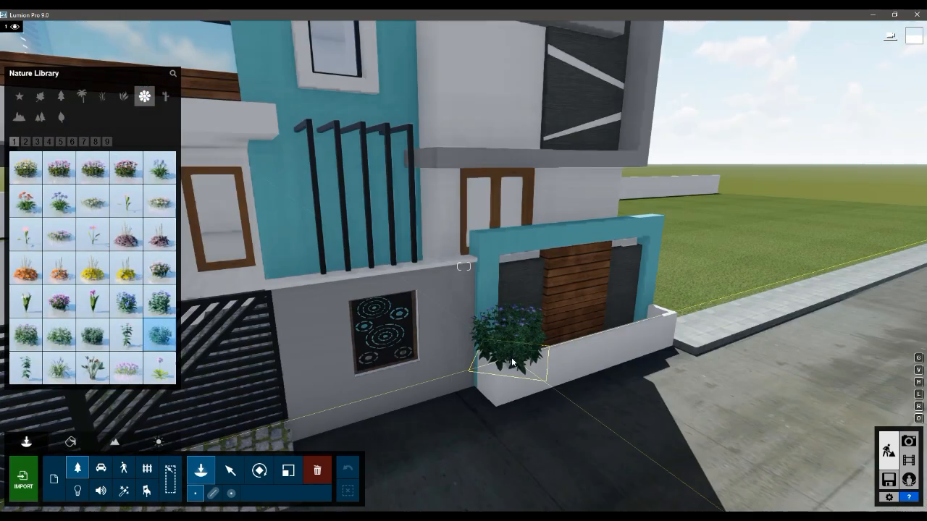
{"action": "key", "text": "w"}
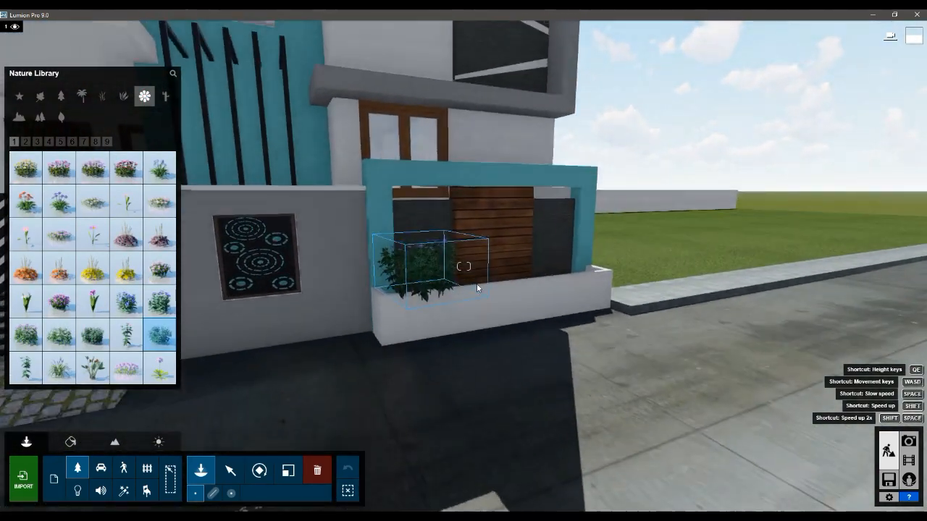
Select the placed plant and move it slightly horizontally to sit at the planter's end.
{"action": "key", "text": "q"}
{"action": "right_click_drag", "start_coordinate": [477, 288], "coordinate": [492, 311]}
{"action": "left_click", "coordinate": [230, 470]}
{"action": "left_click", "coordinate": [344, 319]}
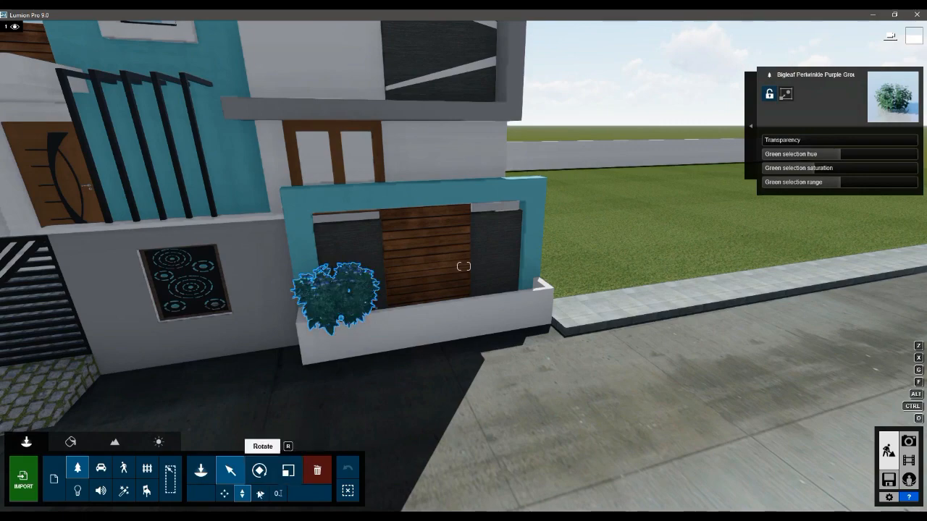
{"action": "left_click", "coordinate": [260, 494]}
{"action": "left_click_drag", "start_coordinate": [344, 320], "coordinate": [333, 317]}
Copy the plant along the front planter to fill its length.
{"action": "key", "text": "d"}
{"action": "right_click_drag", "start_coordinate": [386, 309], "coordinate": [366, 308]}
{"action": "left_click_drag", "start_coordinate": [341, 303], "coordinate": [529, 291], "text": "alt"}
{"action": "key", "text": "a"}
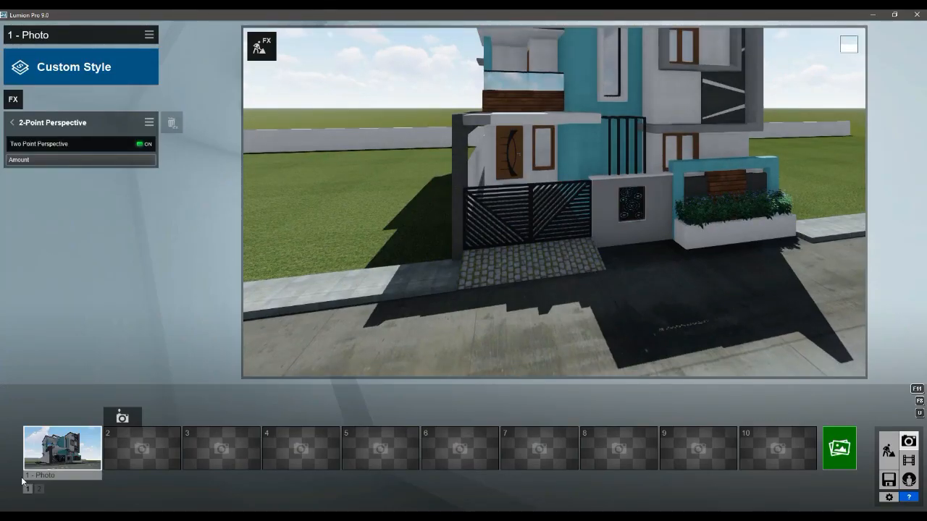
Place a potted BoxwoodTopiary 2 RT from the Nature library against the front boundary wall beside the planter and resize it to fit.
{"action": "left_click", "coordinate": [51, 453]}
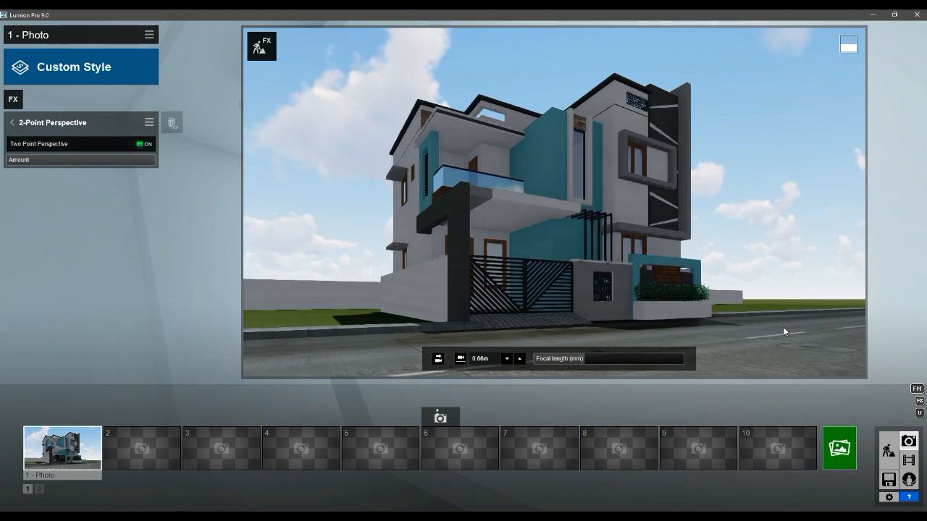
{"action": "left_click", "coordinate": [888, 450]}
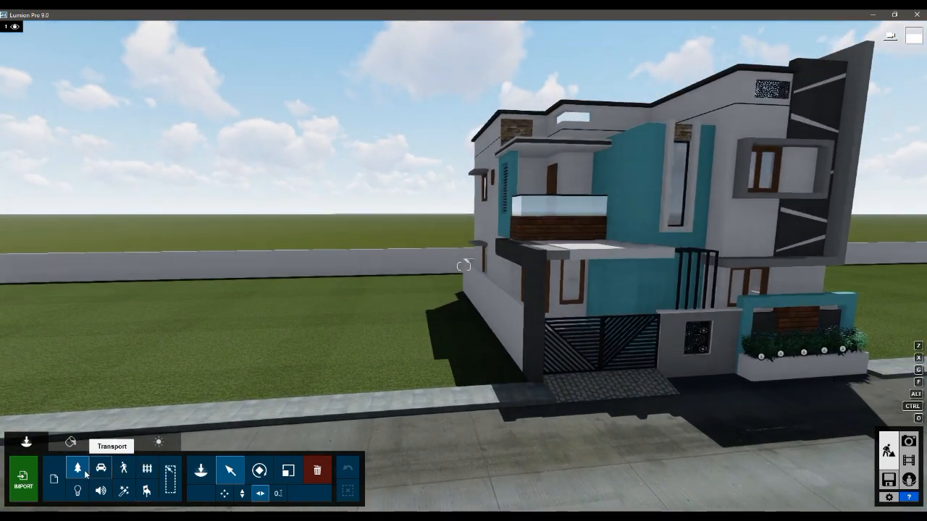
{"action": "left_click", "coordinate": [77, 468]}
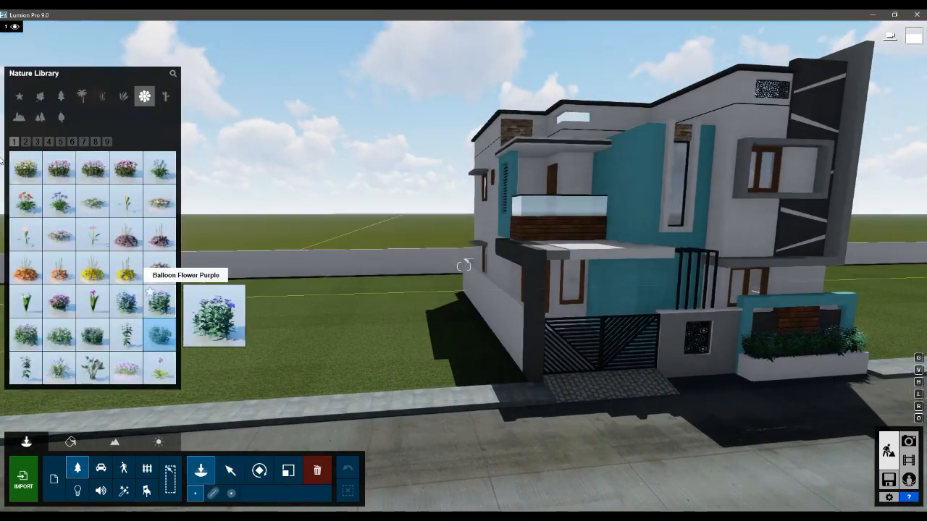
{"action": "left_click", "coordinate": [106, 142]}
{"action": "left_click", "coordinate": [123, 96]}
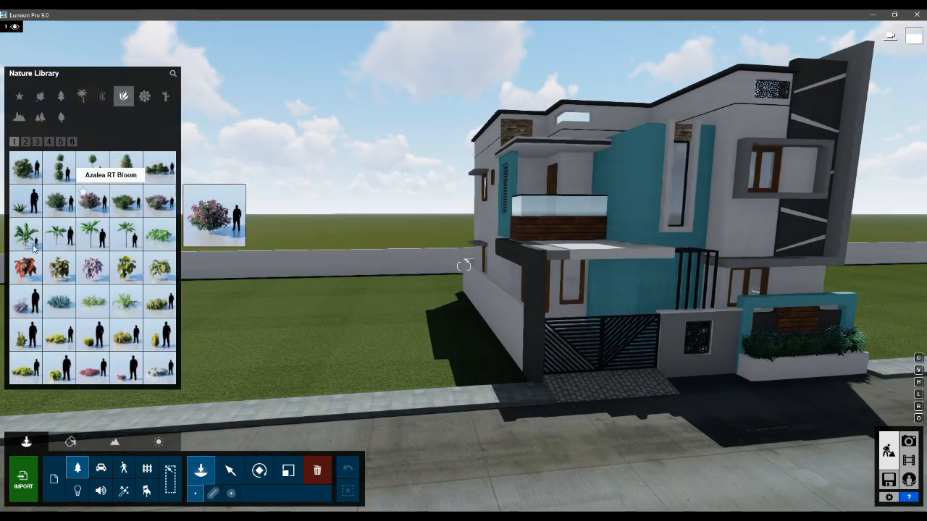
{"action": "left_click", "coordinate": [94, 180]}
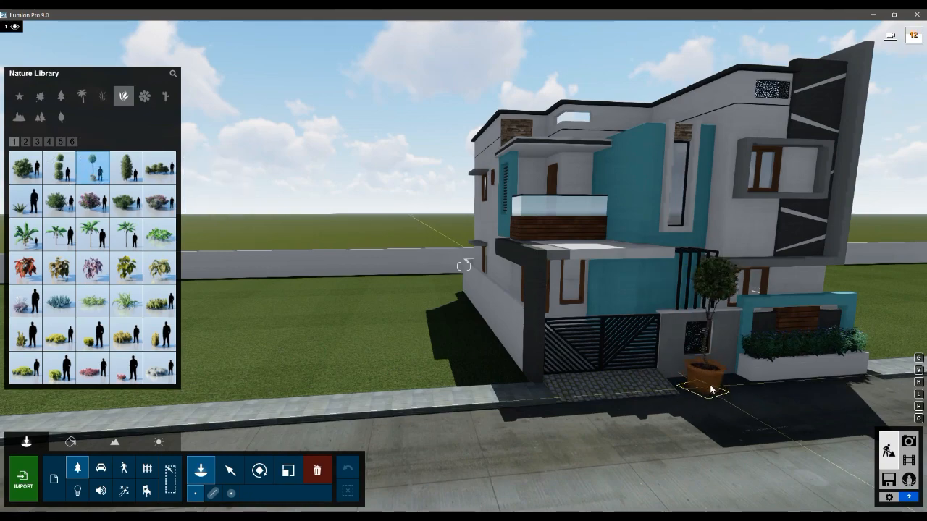
{"action": "left_click", "coordinate": [726, 380]}
{"action": "left_click_drag", "start_coordinate": [727, 383], "coordinate": [717, 394]}
{"action": "scroll", "coordinate": [710, 413], "scroll_direction": "up", "scroll_amount": 5}
{"action": "scroll", "coordinate": [528, 345], "scroll_direction": "down", "scroll_amount": 7}
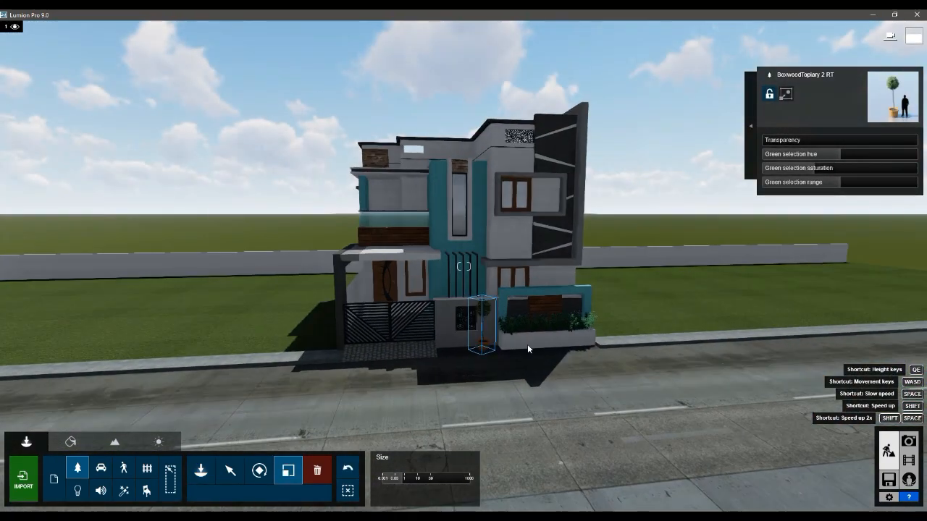
Copy the potted topiary to the gate side of the wall's decorative panel and position the two plants on either side of it.
{"action": "scroll", "coordinate": [528, 349], "scroll_direction": "up", "scroll_amount": 6}
{"action": "left_click", "coordinate": [230, 470]}
{"action": "left_click_drag", "start_coordinate": [482, 381], "coordinate": [389, 384], "text": "alt"}
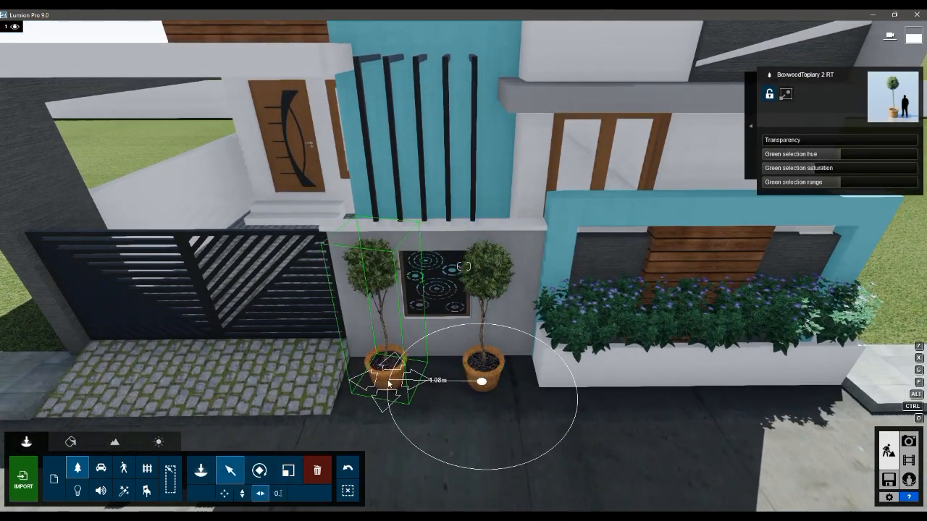
{"action": "left_click_drag", "start_coordinate": [482, 382], "coordinate": [496, 390]}
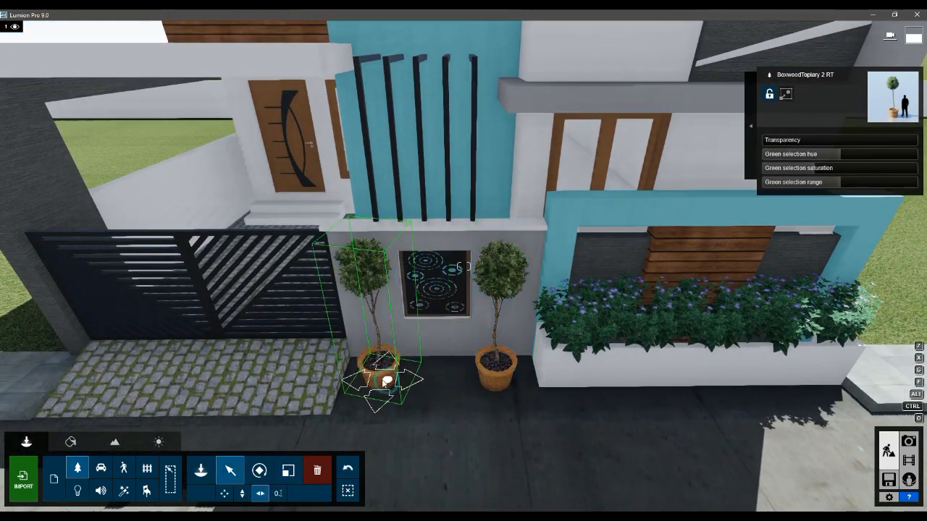
Place an IvyHedge1Long RT from the Nature library on the grass behind the sidewalk, next to the gate pillar.
{"action": "scroll", "coordinate": [610, 375], "scroll_direction": "down", "scroll_amount": 8}
{"action": "left_click", "coordinate": [77, 469]}
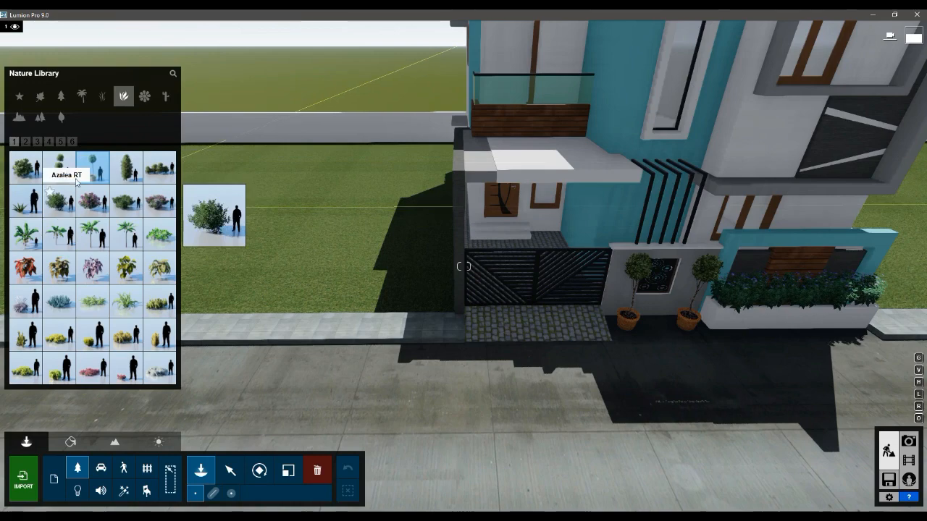
{"action": "left_click", "coordinate": [72, 142]}
{"action": "left_click", "coordinate": [61, 143]}
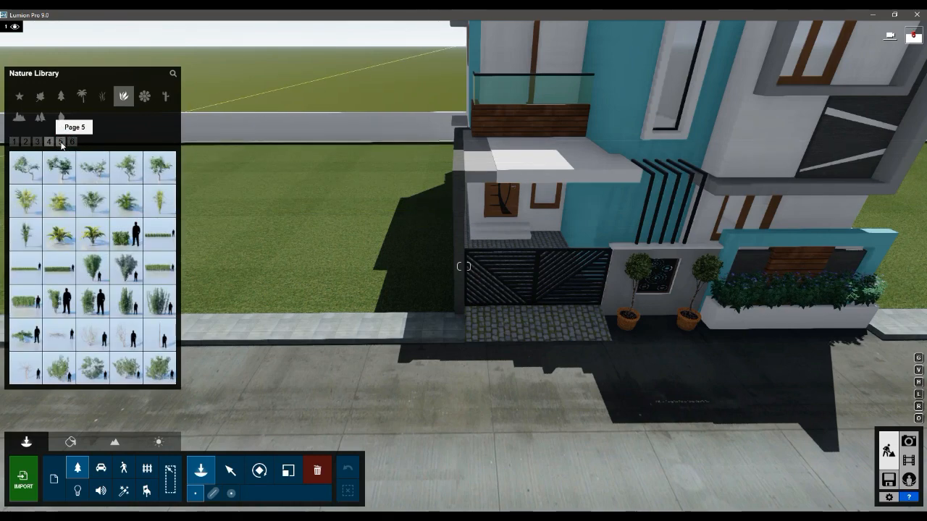
{"action": "left_click", "coordinate": [57, 265]}
{"action": "left_click", "coordinate": [338, 316]}
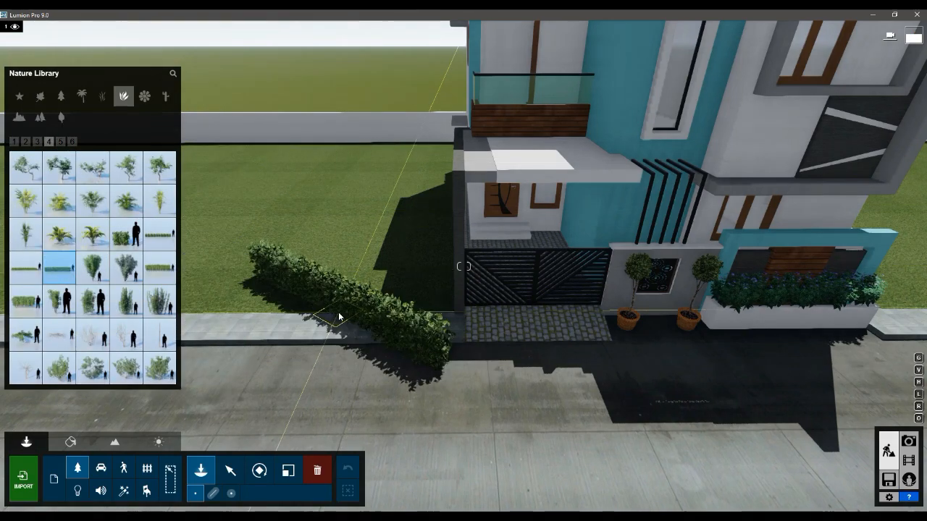
{"action": "left_click", "coordinate": [159, 267]}
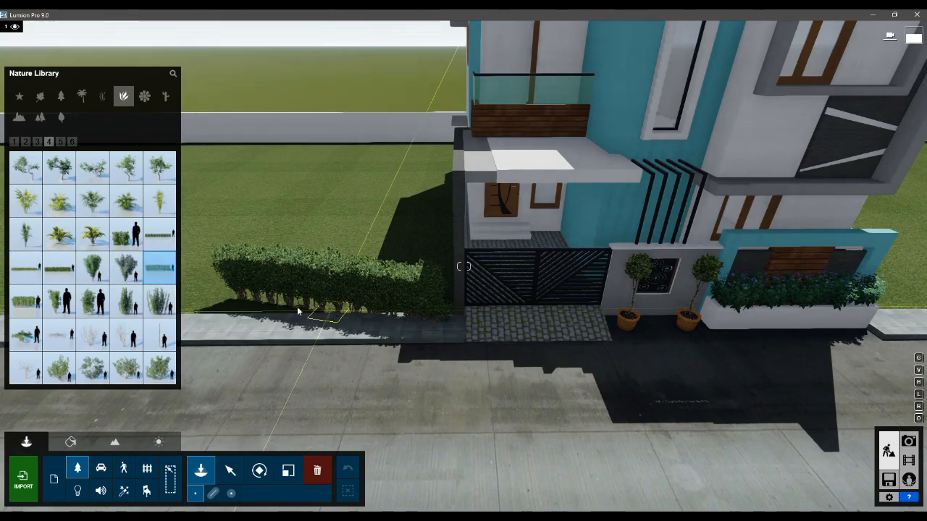
{"action": "key", "text": "w"}
{"action": "key", "text": "a"}
{"action": "key", "text": "e"}
{"action": "left_click", "coordinate": [446, 237]}
Rotate the hedge parallel to the sidewalk, copy it to extend the row away from the gate, and check the saved photo view.
{"action": "key", "text": "r"}
{"action": "left_click_drag", "start_coordinate": [456, 234], "coordinate": [516, 270]}
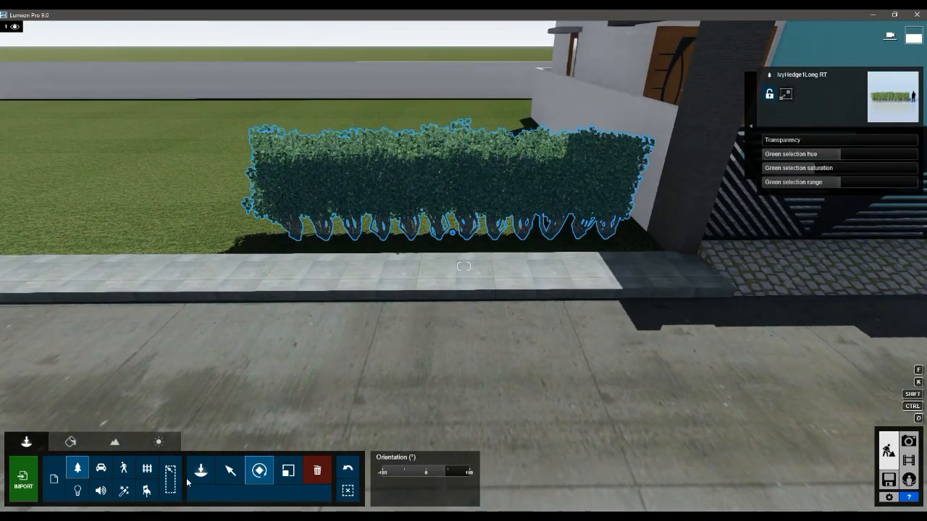
{"action": "key", "text": "m"}
{"action": "left_click_drag", "start_coordinate": [453, 238], "coordinate": [22, 250]}
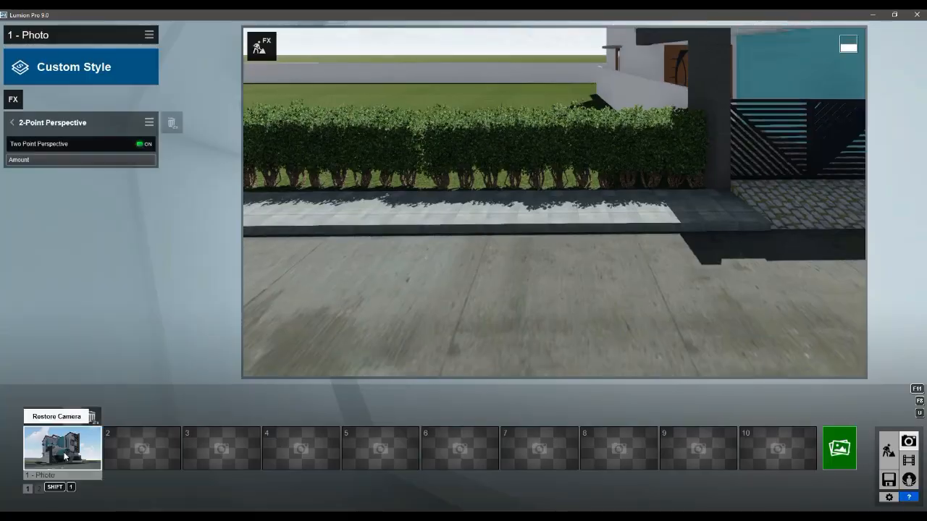
{"action": "left_click", "coordinate": [62, 453]}
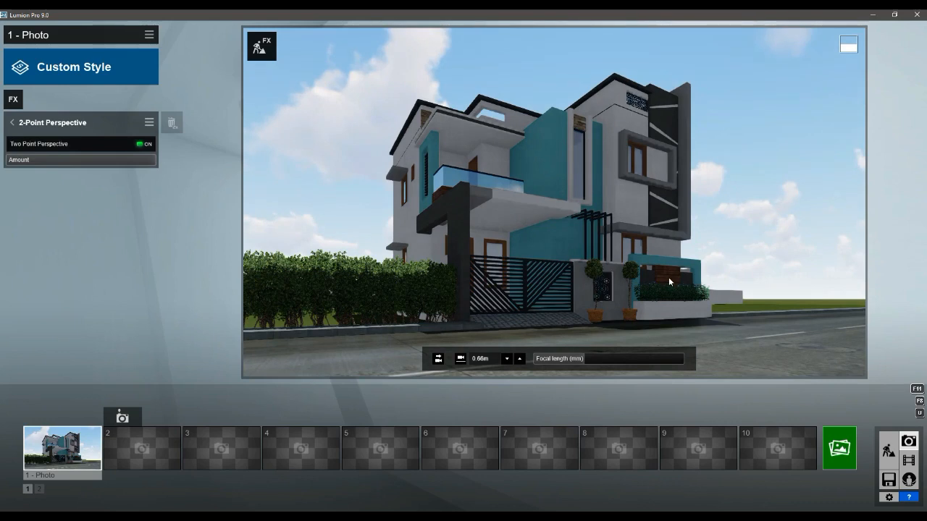
Select both hedge sections and copy them horizontally to the lawn on the other side of the house.
{"action": "left_click", "coordinate": [888, 451]}
{"action": "right_click_drag", "start_coordinate": [797, 326], "coordinate": [212, 365]}
{"action": "key", "text": "a"}
{"action": "key", "text": "w"}
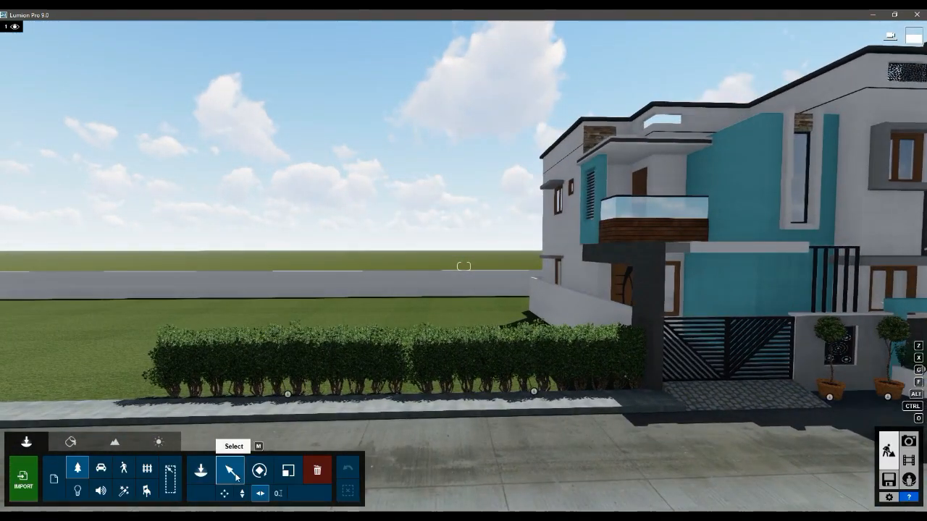
{"action": "left_click", "coordinate": [534, 391]}
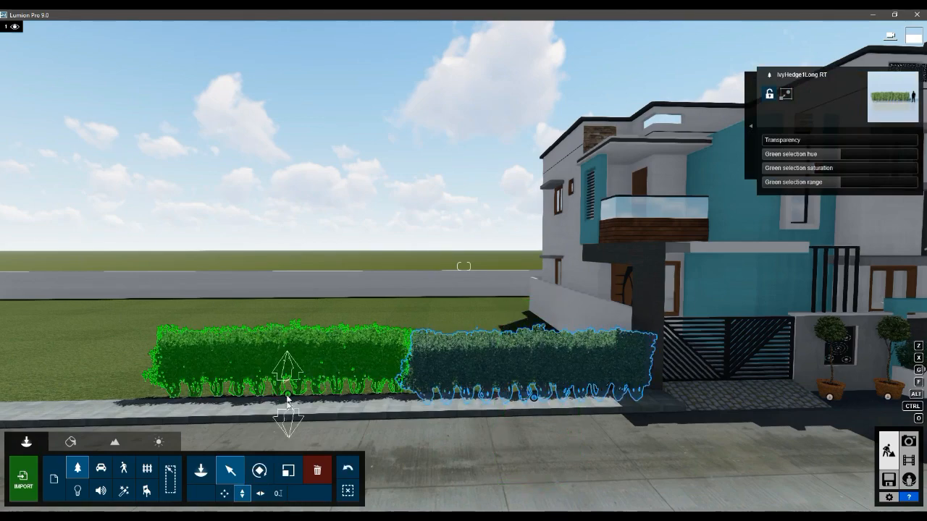
{"action": "key", "text": "d"}
{"action": "left_click", "coordinate": [260, 494]}
{"action": "left_click_drag", "start_coordinate": [128, 398], "coordinate": [920, 390], "text": "alt"}
Adjust the copied hedges' position so they start beside the planter, and restore the saved photo camera.
{"action": "key", "text": "d"}
{"action": "key", "text": "d"}
{"action": "left_click_drag", "start_coordinate": [610, 385], "coordinate": [645, 385]}
{"action": "key", "text": "a"}
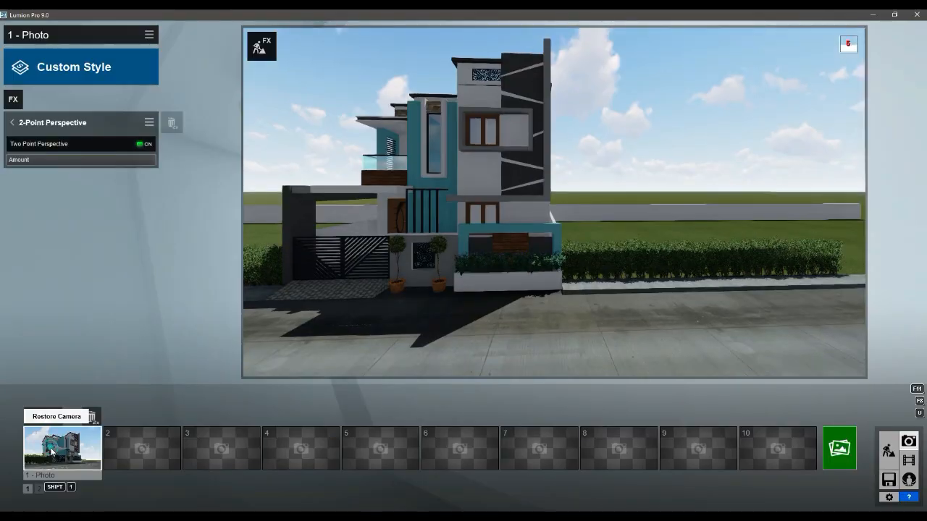
{"action": "left_click", "coordinate": [64, 416]}
Place a KentiaPalm 003 from the Nature library on the lawn behind the hedge beside the house.
{"action": "left_click", "coordinate": [888, 449]}
{"action": "right_click_drag", "start_coordinate": [552, 329], "coordinate": [590, 331]}
{"action": "key", "text": "w"}
{"action": "key", "text": "q"}
{"action": "left_click", "coordinate": [74, 465]}
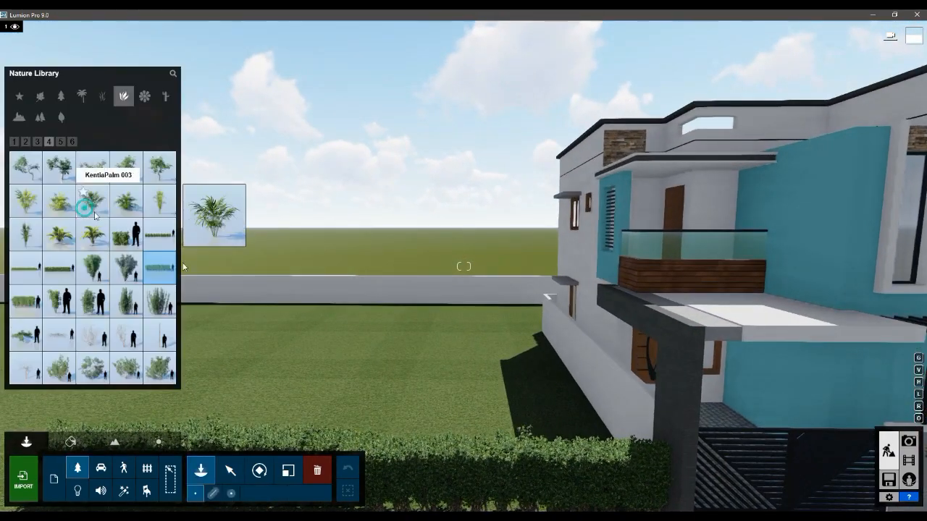
{"action": "left_click", "coordinate": [85, 210]}
{"action": "left_click", "coordinate": [508, 419]}
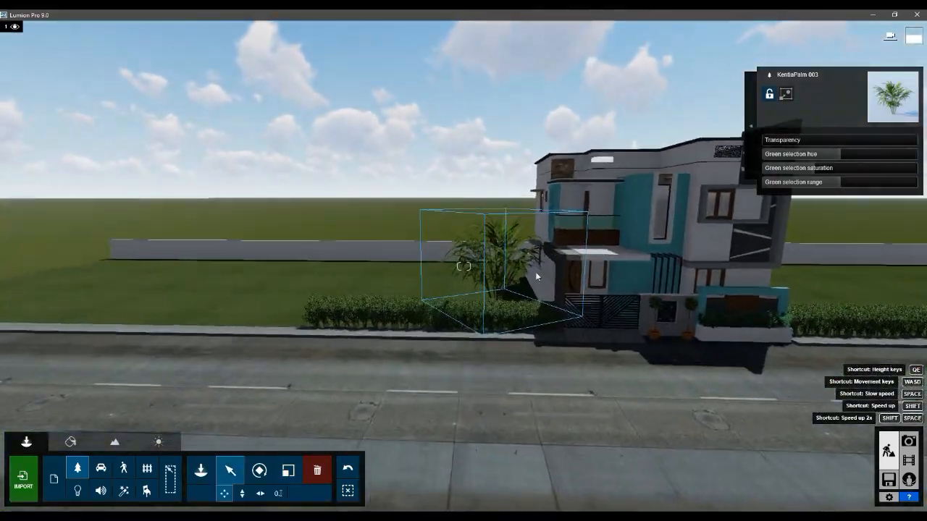
Resize the palm behind the hedge and view it from the side of the house.
{"action": "key", "text": "w"}
{"action": "right_click_drag", "start_coordinate": [557, 303], "coordinate": [559, 324]}
{"action": "left_click_drag", "start_coordinate": [565, 370], "coordinate": [596, 410]}
{"action": "key", "text": "l"}
{"action": "right_click_drag", "start_coordinate": [596, 409], "coordinate": [508, 317]}
{"action": "key", "text": "a"}
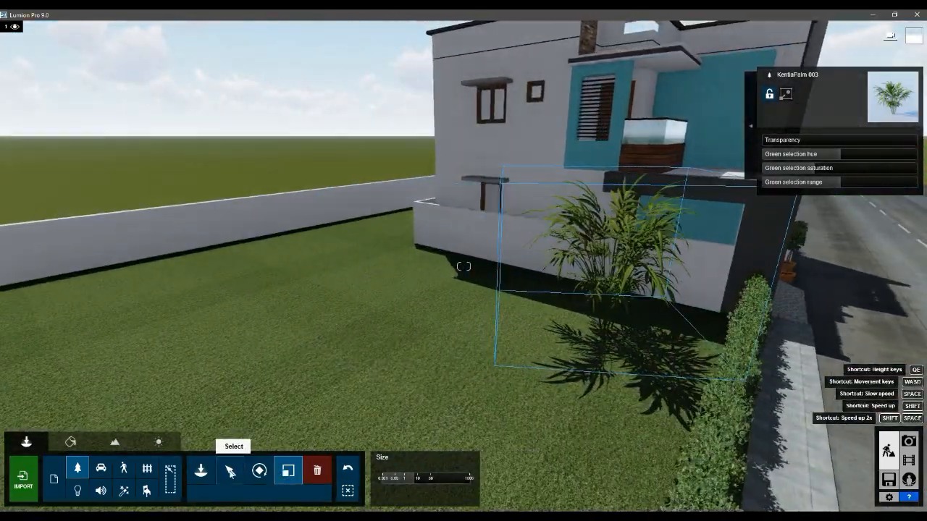
Move the palm closer to the hedge, copy it farther along the row, and check the photo view.
{"action": "left_click", "coordinate": [232, 475]}
{"action": "left_click_drag", "start_coordinate": [622, 331], "coordinate": [660, 340]}
{"action": "left_click_drag", "start_coordinate": [660, 339], "coordinate": [586, 458], "text": "alt"}
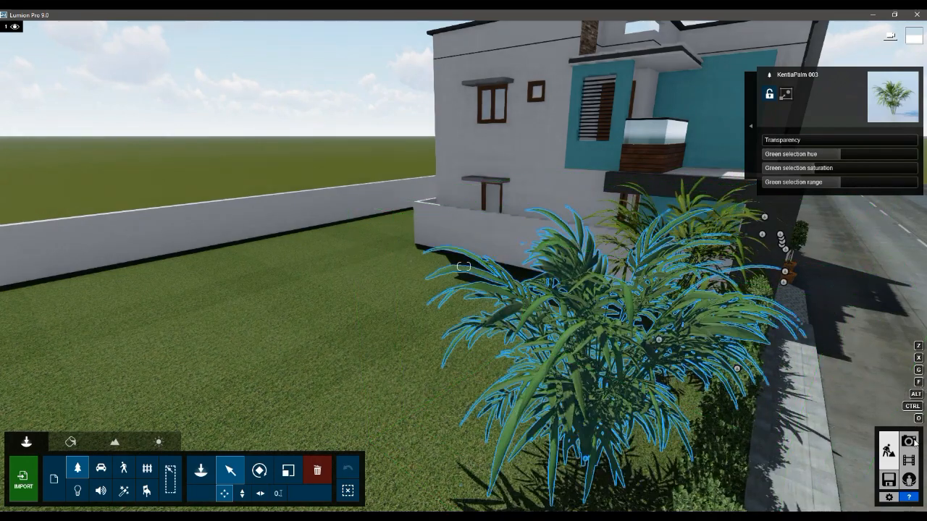
{"action": "left_click", "coordinate": [908, 442]}
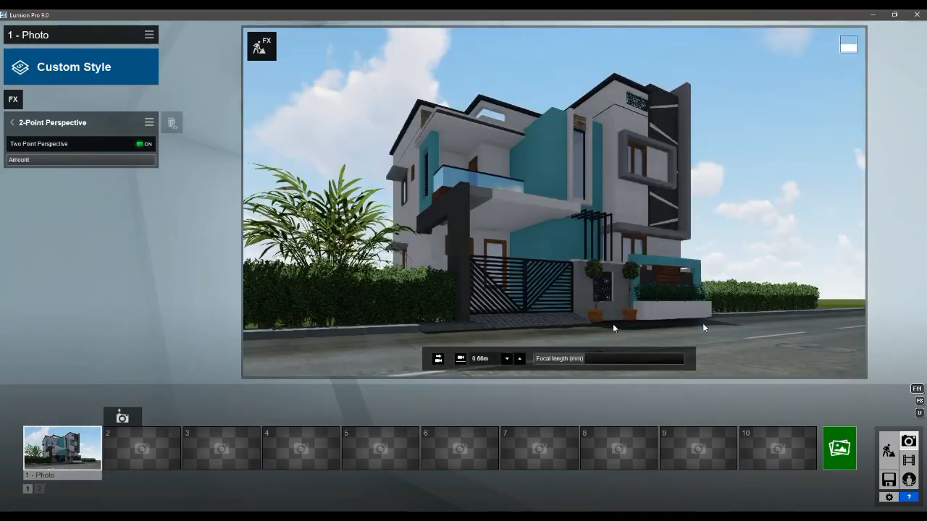
Delete both Kentia palms from behind the hedge.
{"action": "left_click", "coordinate": [887, 446]}
{"action": "key", "text": "q"}
{"action": "right_click_drag", "start_coordinate": [499, 279], "coordinate": [487, 346]}
{"action": "left_click", "coordinate": [317, 471]}
{"action": "left_click", "coordinate": [468, 379]}
{"action": "left_click", "coordinate": [313, 380]}
Pick the Buxus 004 shrub from the Nature library and place it behind the hedge near the house's gate pillar.
{"action": "key", "text": "q"}
{"action": "left_click", "coordinate": [78, 468]}
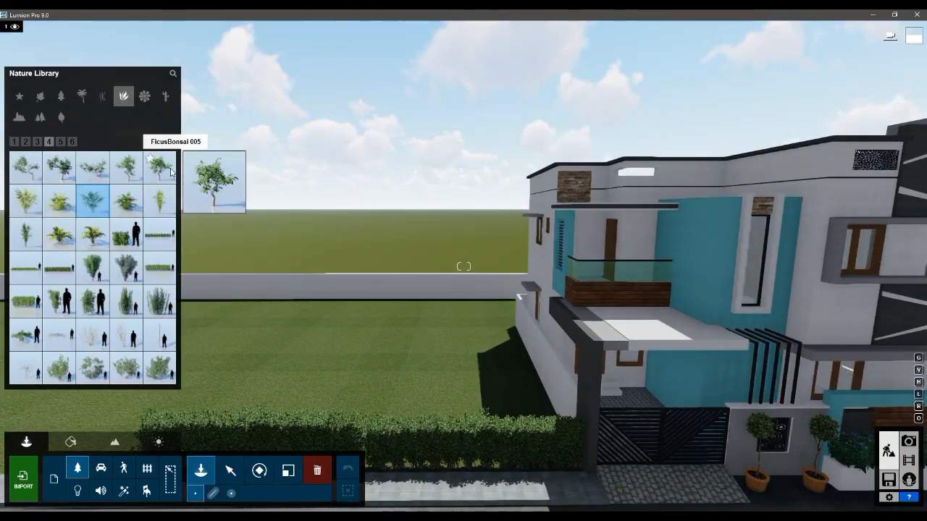
{"action": "left_click", "coordinate": [103, 269]}
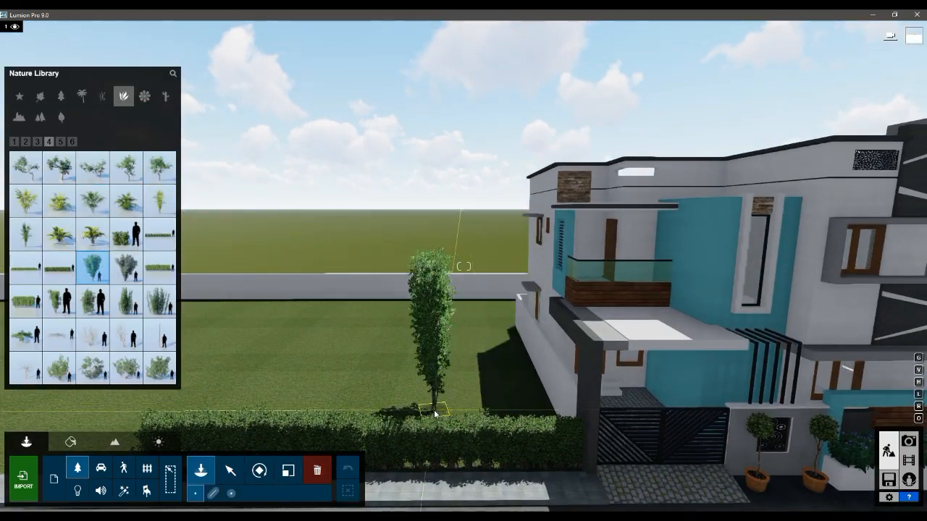
{"action": "left_click", "coordinate": [127, 267]}
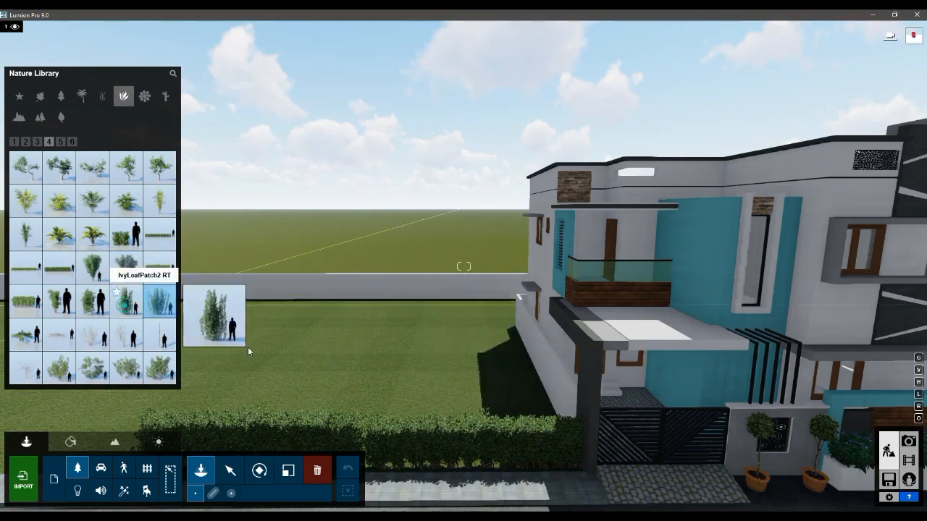
{"action": "left_click", "coordinate": [127, 300]}
{"action": "left_click", "coordinate": [60, 301]}
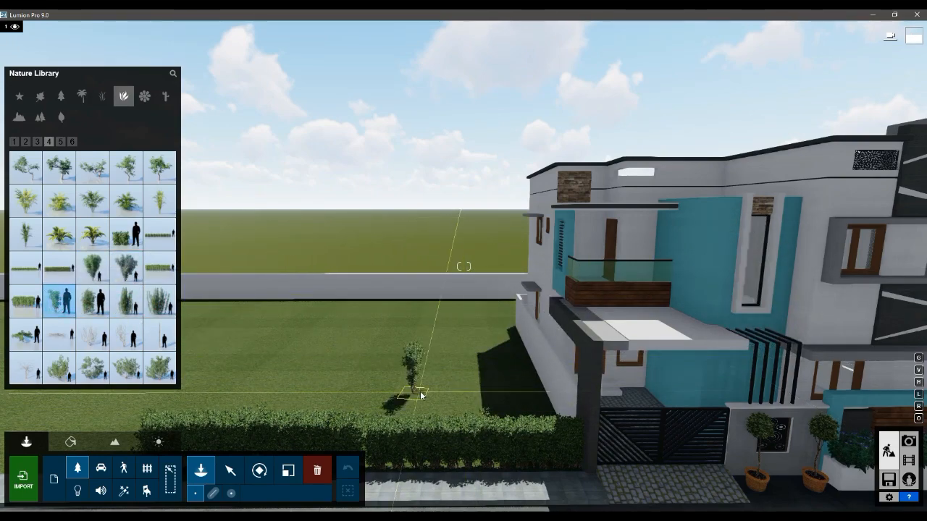
{"action": "left_click", "coordinate": [38, 143]}
{"action": "left_click", "coordinate": [126, 301]}
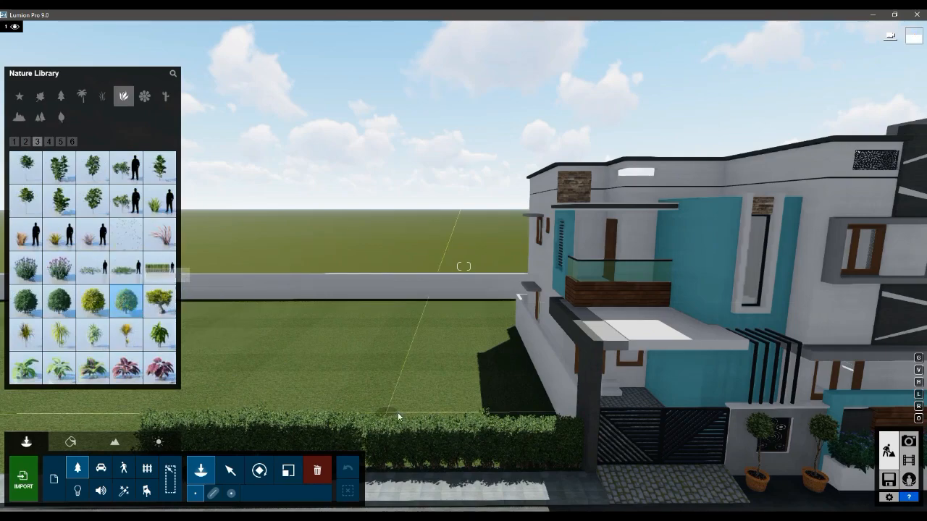
{"action": "key", "text": "w"}
{"action": "mouse_move", "coordinate": [514, 414]}
{"action": "right_mouse_down"}
{"action": "mouse_move", "coordinate": [860, 461]}
{"action": "mouse_move", "coordinate": [598, 211]}
{"action": "mouse_move", "coordinate": [470, 424]}
{"action": "mouse_move", "coordinate": [633, 458]}
{"action": "mouse_move", "coordinate": [632, 450]}
{"action": "right_mouse_up"}
{"action": "key", "text": "s"}
{"action": "key", "text": "w"}
Enlarge the Buxus 004 shrub so it rises above the hedge, checking its size against the saved photo view.
{"action": "left_click", "coordinate": [286, 472]}
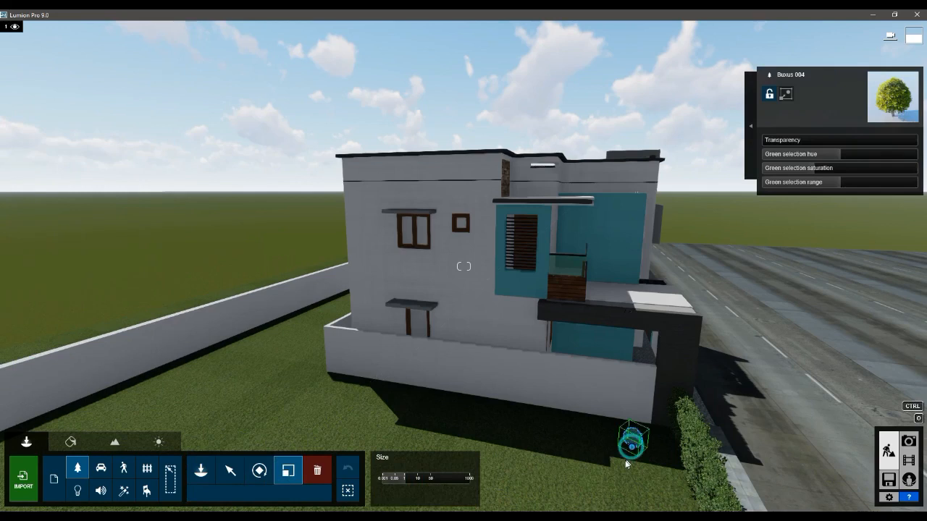
{"action": "left_click_drag", "start_coordinate": [681, 404], "coordinate": [783, 430]}
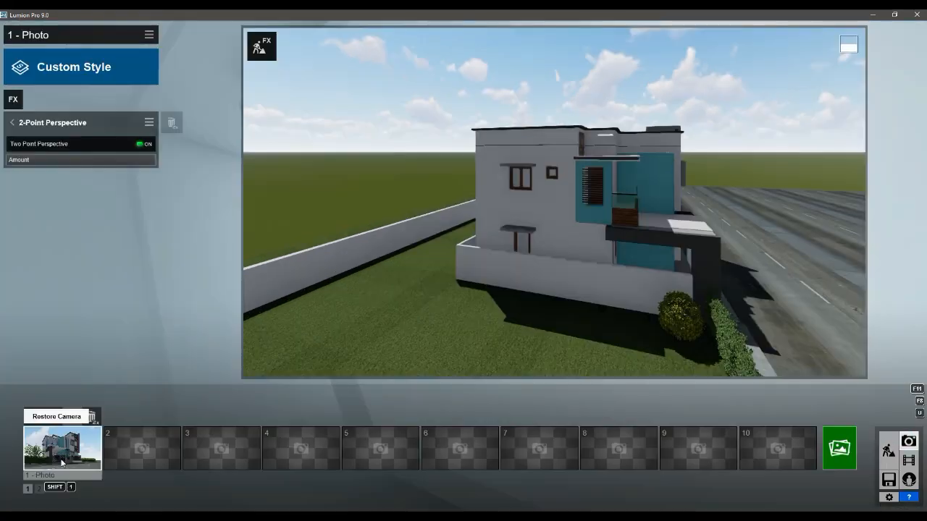
{"action": "left_click", "coordinate": [61, 459]}
{"action": "left_click", "coordinate": [890, 454]}
{"action": "key", "text": "q"}
{"action": "right_click_drag", "start_coordinate": [344, 299], "coordinate": [387, 395]}
{"action": "left_click", "coordinate": [390, 397]}
{"action": "left_click_drag", "start_coordinate": [433, 388], "coordinate": [820, 283]}
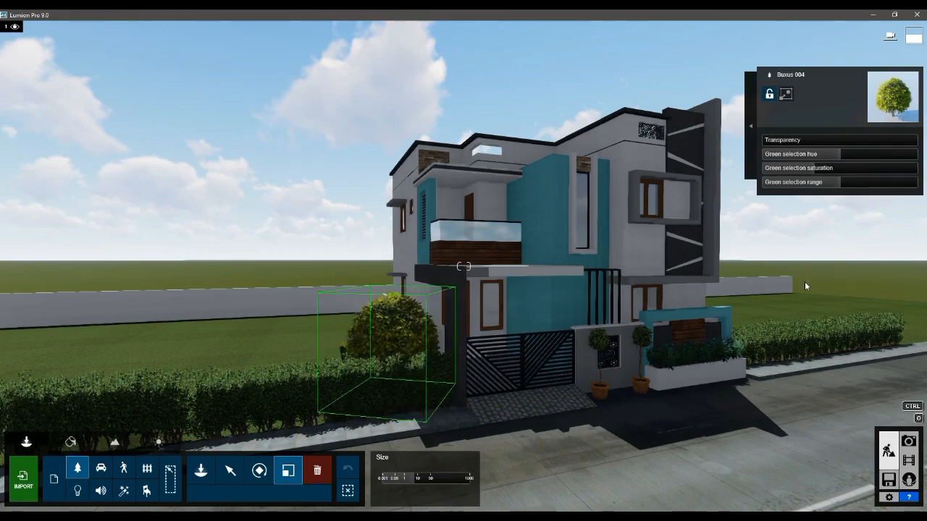
Move the Buxus shrub slightly behind the hedge and check its position in the photo view.
{"action": "key", "text": "a"}
{"action": "right_click_drag", "start_coordinate": [290, 340], "coordinate": [474, 358]}
{"action": "key", "text": "m"}
{"action": "left_click_drag", "start_coordinate": [570, 350], "coordinate": [554, 352]}
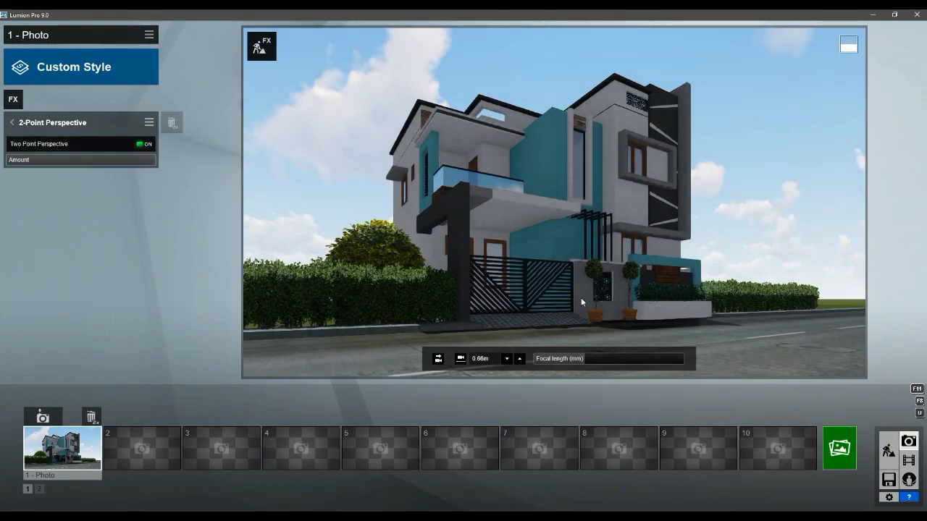
Place a fan palm from the Nature library's plants behind the hedge near the gate pillar and delete the Buxus shrub beside it.
{"action": "left_click", "coordinate": [889, 451]}
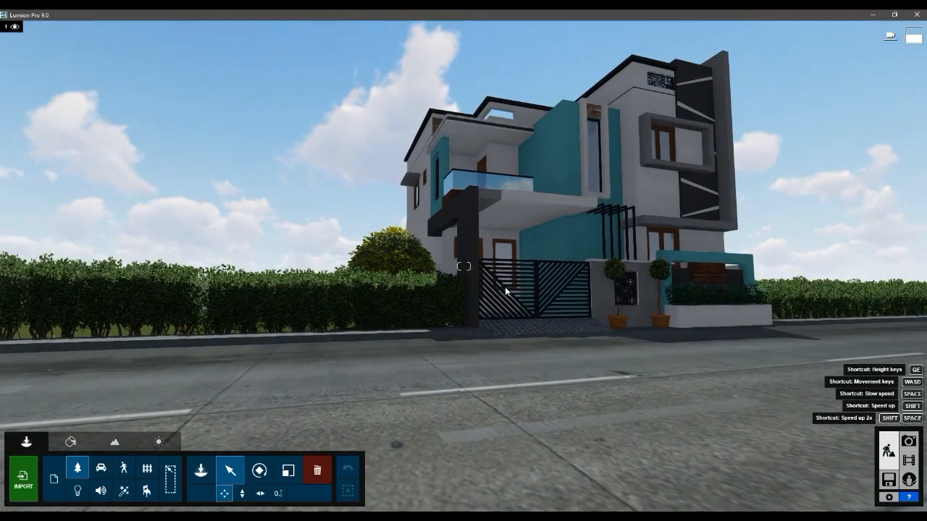
{"action": "left_click", "coordinate": [77, 469]}
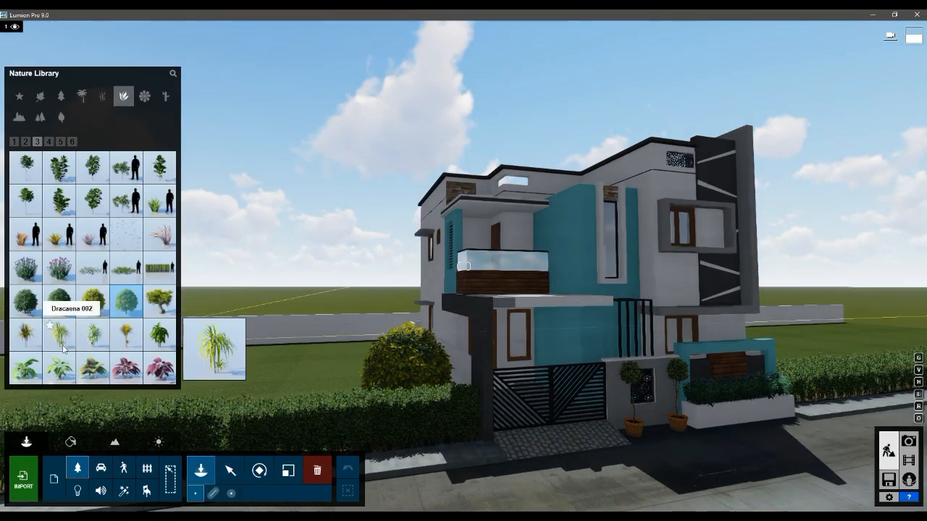
{"action": "left_click", "coordinate": [27, 142]}
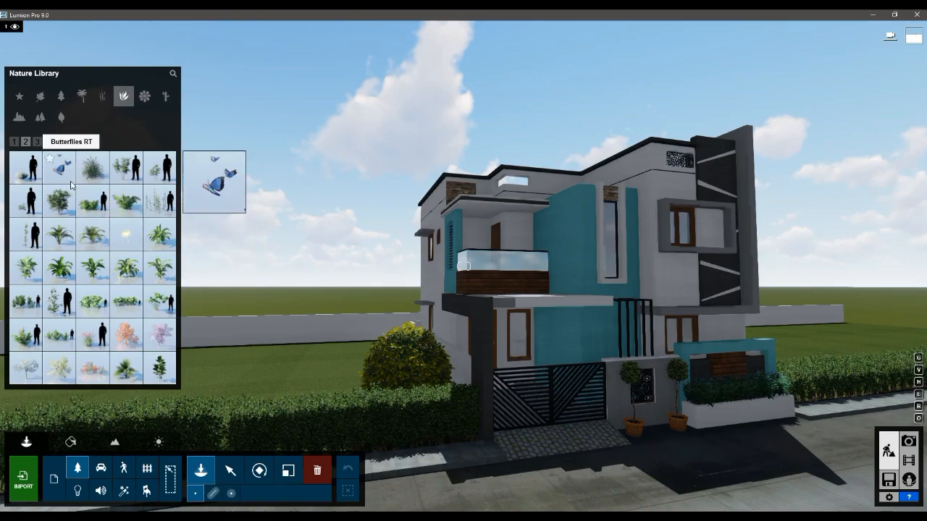
{"action": "left_click", "coordinate": [126, 368]}
{"action": "right_click_drag", "start_coordinate": [337, 370], "coordinate": [583, 314]}
{"action": "key", "text": "a"}
{"action": "left_click", "coordinate": [561, 458]}
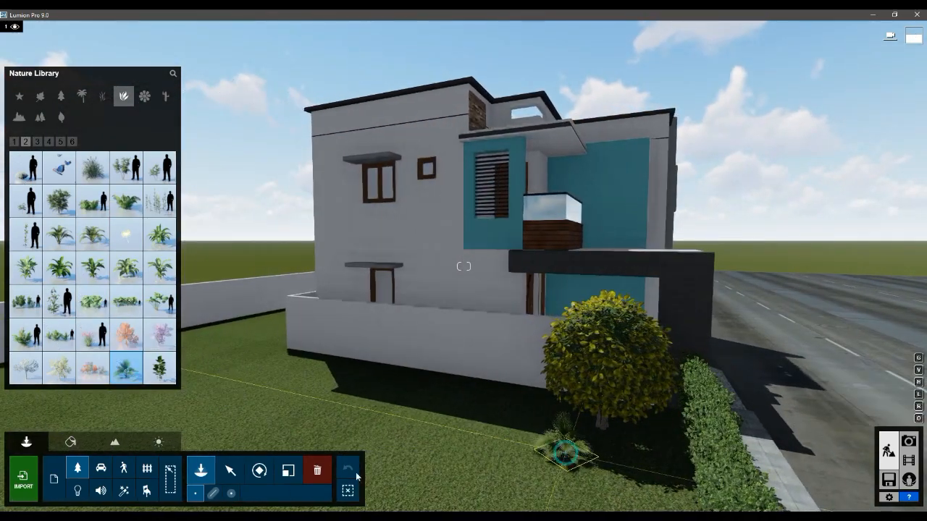
{"action": "left_click", "coordinate": [319, 473]}
{"action": "left_click", "coordinate": [604, 428]}
Enlarge the fan palm behind the hedge until its fronds rise well above the hedge top.
{"action": "left_click", "coordinate": [288, 472]}
{"action": "left_click_drag", "start_coordinate": [565, 455], "coordinate": [520, 406]}
{"action": "right_click_drag", "start_coordinate": [519, 410], "coordinate": [272, 310]}
{"action": "key", "text": "d"}
{"action": "left_click", "coordinate": [230, 471]}
{"action": "left_click", "coordinate": [288, 471]}
{"action": "left_click_drag", "start_coordinate": [418, 390], "coordinate": [688, 362]}
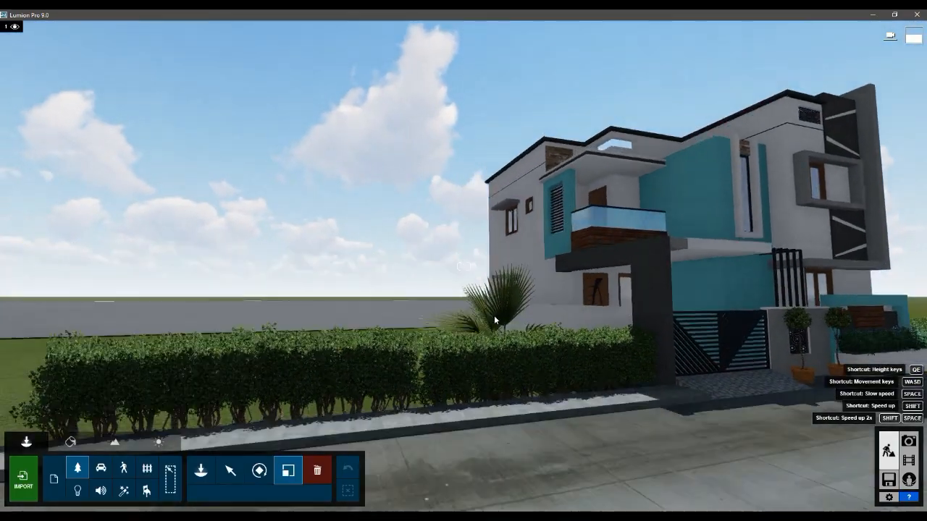
Move the fan palm horizontally behind the hedge and check its position in the saved photo view.
{"action": "key", "text": "q"}
{"action": "key", "text": "a"}
{"action": "right_click_drag", "start_coordinate": [495, 316], "coordinate": [416, 394]}
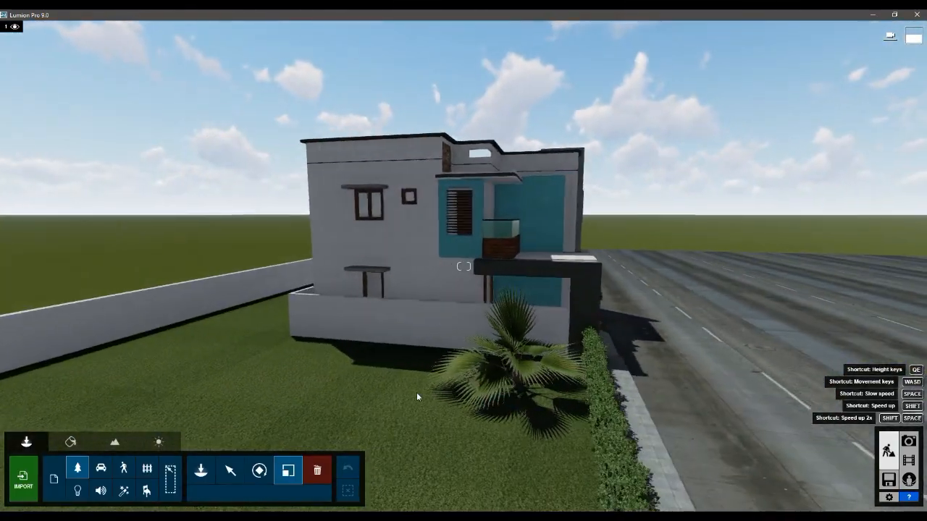
{"action": "left_click", "coordinate": [230, 472]}
{"action": "left_click", "coordinate": [244, 495]}
{"action": "left_click_drag", "start_coordinate": [528, 389], "coordinate": [530, 365]}
{"action": "key", "text": "d"}
{"action": "right_click_drag", "start_coordinate": [530, 376], "coordinate": [910, 428]}
{"action": "left_click", "coordinate": [909, 441]}
{"action": "left_click", "coordinate": [61, 449]}
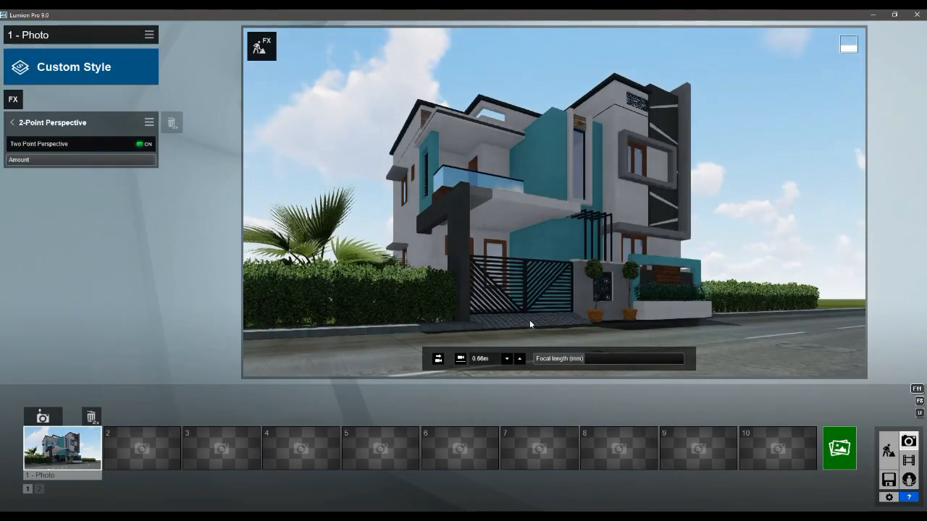
Delete the fan palm from behind the hedge.
{"action": "left_click", "coordinate": [889, 450]}
{"action": "right_click_drag", "start_coordinate": [445, 331], "coordinate": [321, 441]}
{"action": "key", "text": "q"}
{"action": "left_click", "coordinate": [318, 472]}
{"action": "left_click", "coordinate": [382, 472]}
Place two Alexandra Palm Group v1 clumps behind the hedge on the planter side of the house and check them in the photo view.
{"action": "left_click", "coordinate": [77, 469]}
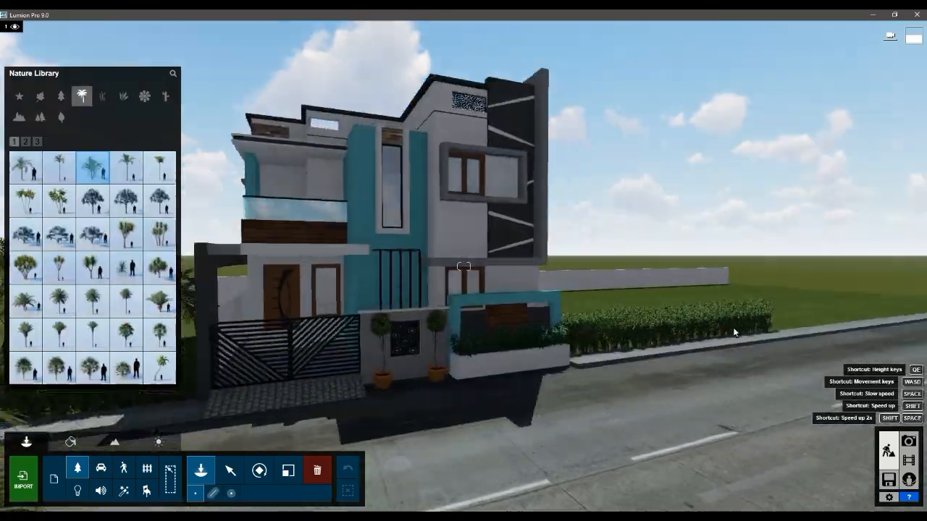
{"action": "key", "text": "w"}
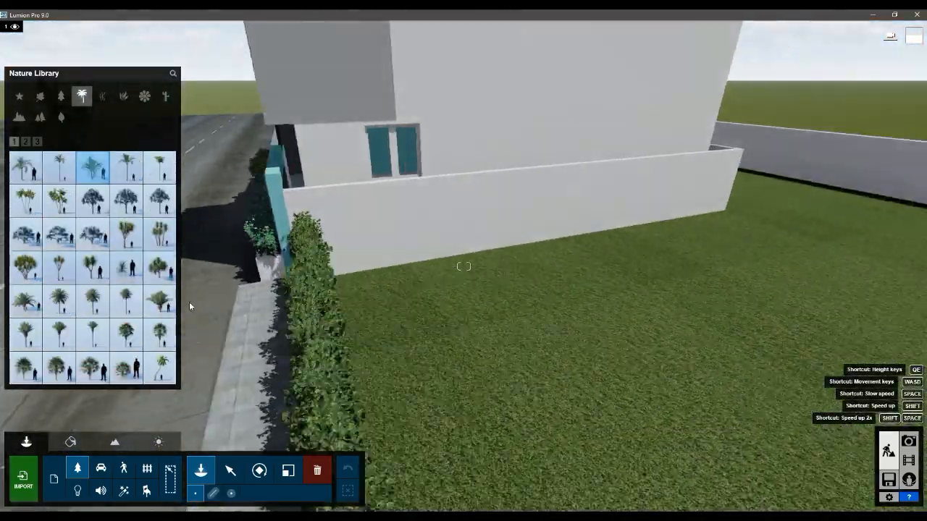
{"action": "left_click", "coordinate": [379, 308]}
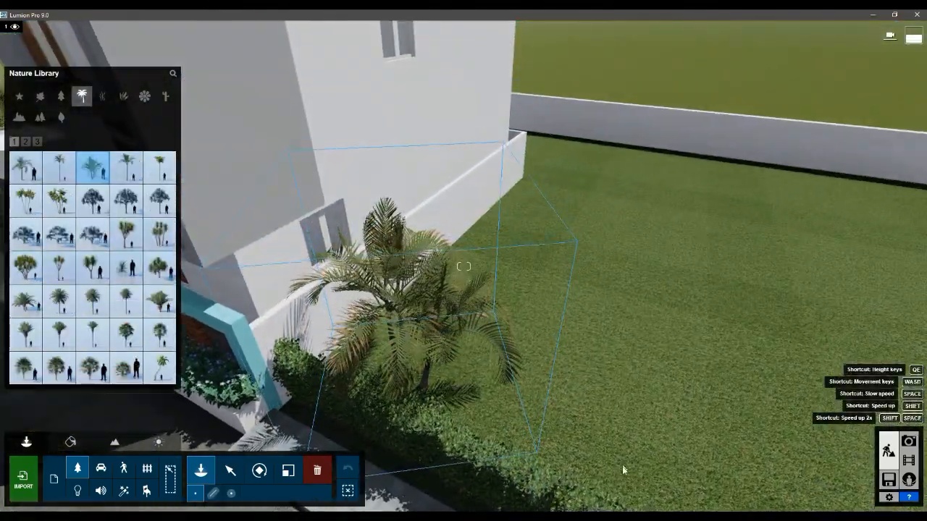
{"action": "key", "text": "s"}
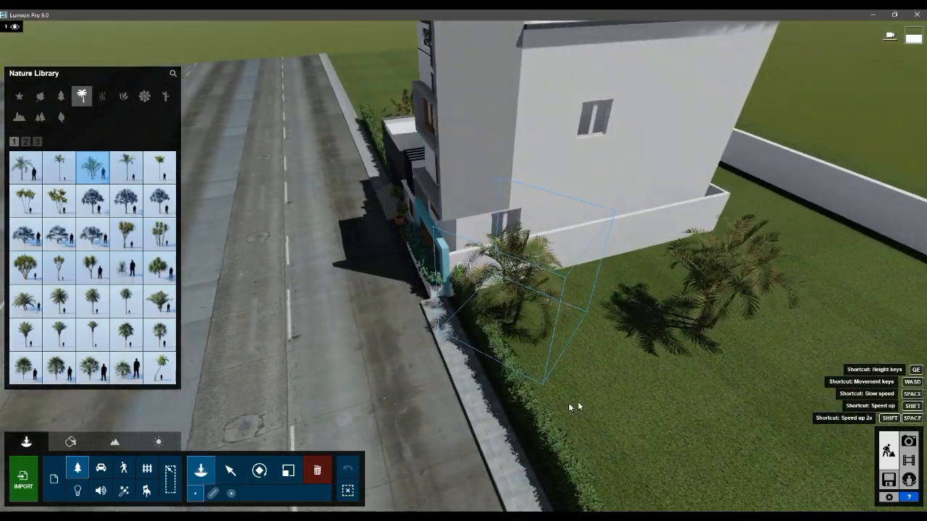
{"action": "left_click_drag", "start_coordinate": [563, 412], "coordinate": [688, 333]}
{"action": "left_click", "coordinate": [909, 442]}
{"action": "left_click", "coordinate": [62, 447]}
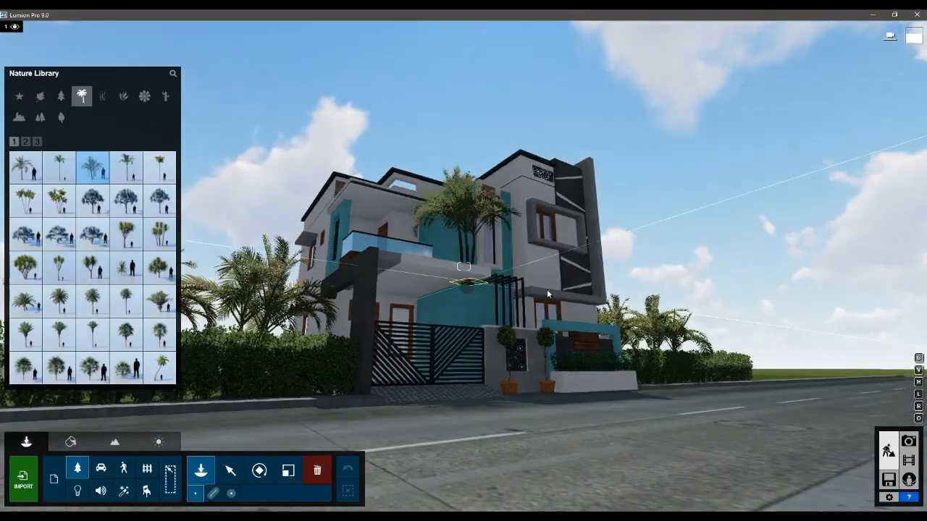
Place a third Alexandra Palm Group v1 behind the planter-side hedge and shift it slightly toward the hedge's far end.
{"action": "right_click_drag", "start_coordinate": [546, 289], "coordinate": [652, 317]}
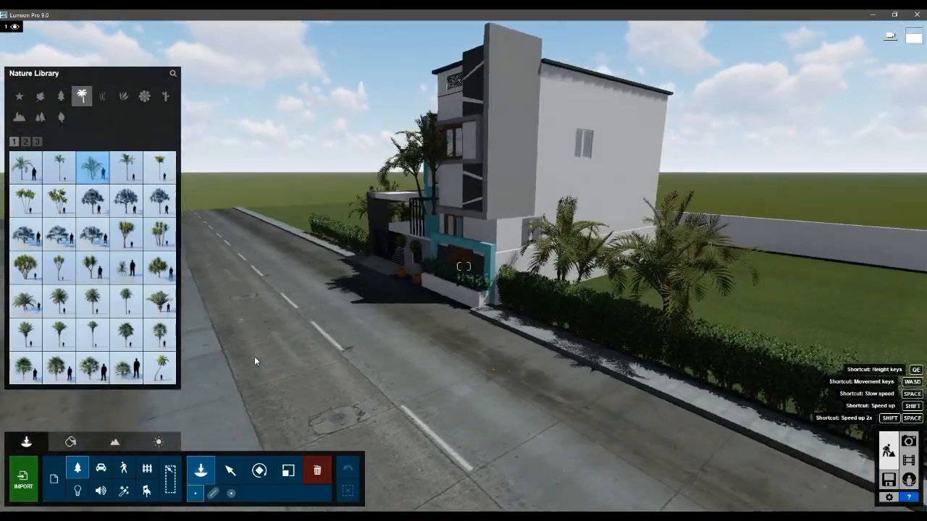
{"action": "right_click_drag", "start_coordinate": [673, 346], "coordinate": [206, 458]}
{"action": "left_click", "coordinate": [591, 352]}
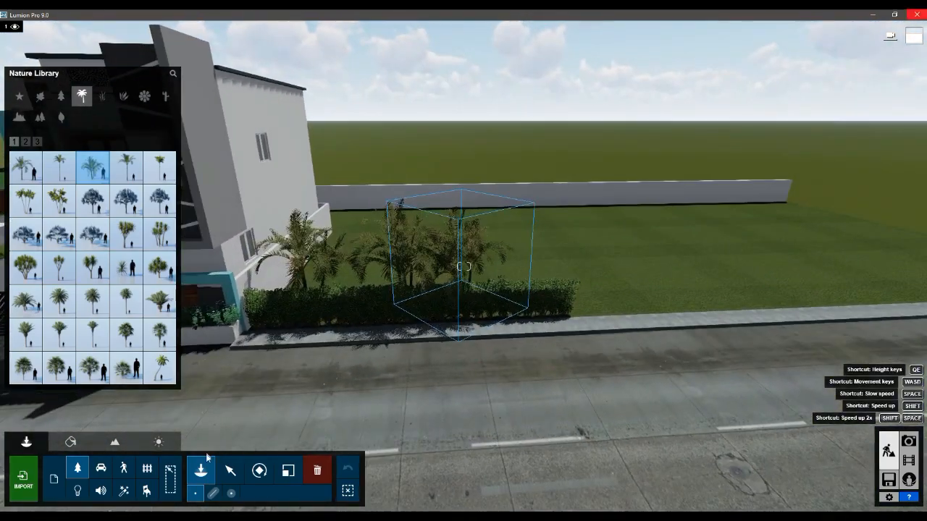
{"action": "left_click", "coordinate": [231, 471]}
{"action": "left_click", "coordinate": [466, 308]}
{"action": "left_click", "coordinate": [259, 494]}
{"action": "left_click_drag", "start_coordinate": [467, 307], "coordinate": [487, 307]}
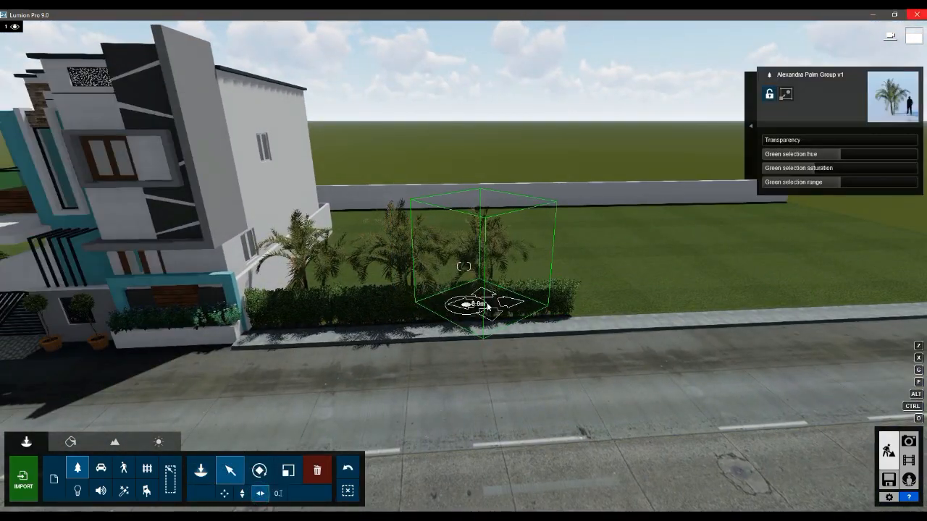
Try several palms from the Nature library and place one behind the front wall beside the gate, under the black pergola bars.
{"action": "key", "text": "s"}
{"action": "right_click_drag", "start_coordinate": [489, 305], "coordinate": [464, 275]}
{"action": "key", "text": "w"}
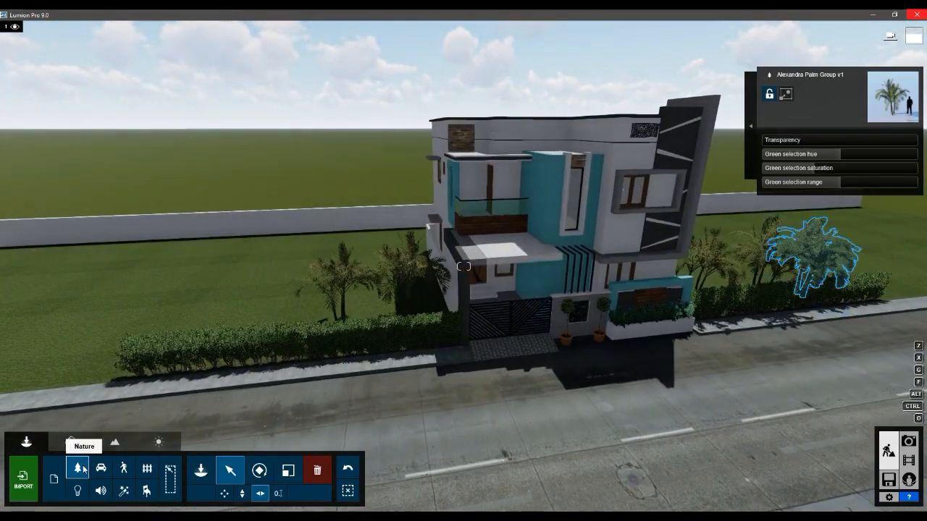
{"action": "left_click", "coordinate": [78, 469]}
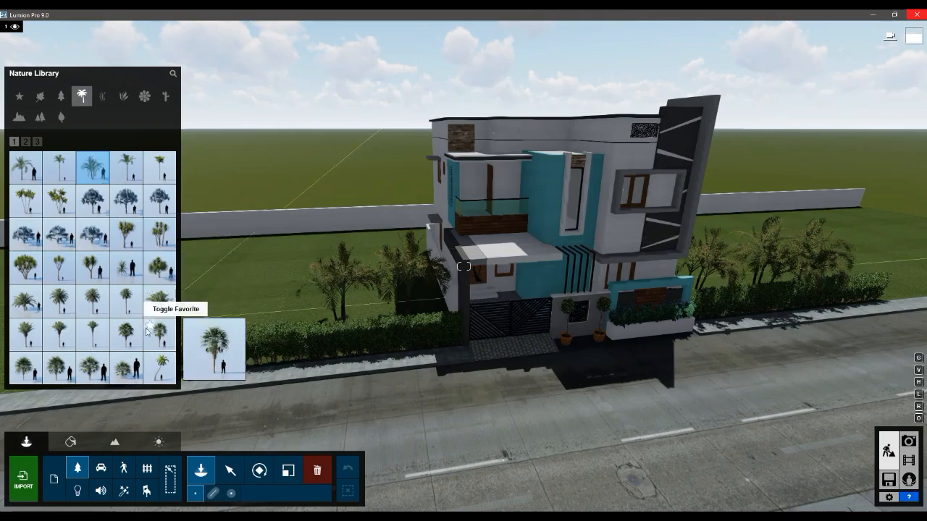
{"action": "left_click", "coordinate": [60, 167]}
{"action": "scroll", "coordinate": [590, 285], "scroll_direction": "up", "scroll_amount": 2}
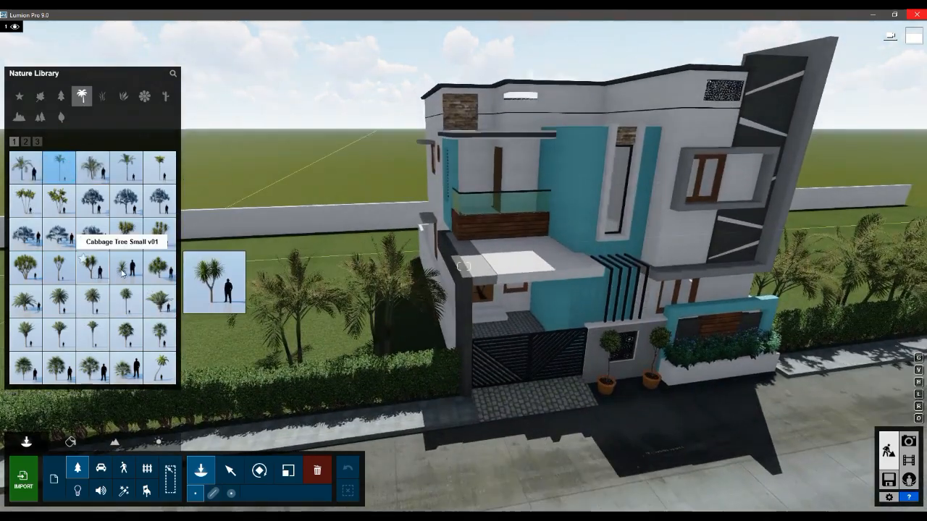
{"action": "left_click", "coordinate": [126, 268]}
{"action": "scroll", "coordinate": [584, 330], "scroll_direction": "up", "scroll_amount": 4}
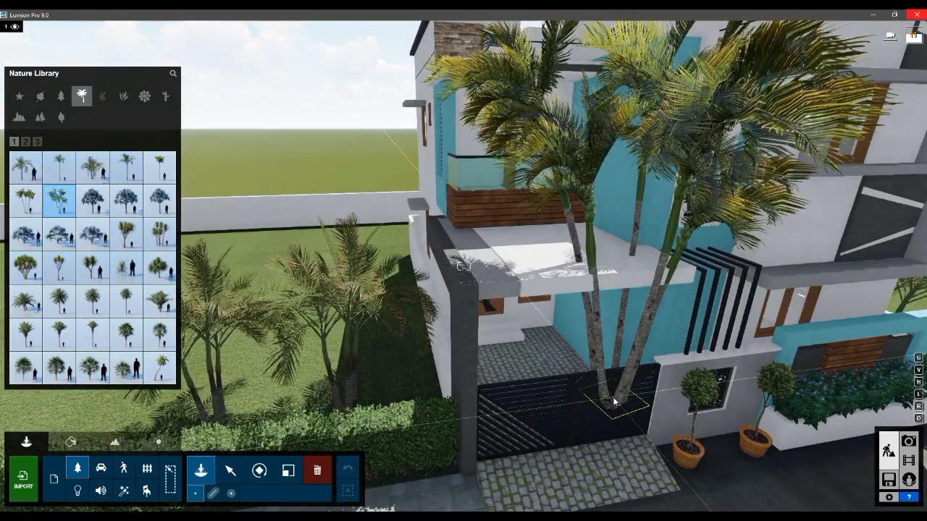
{"action": "left_click", "coordinate": [160, 167]}
{"action": "right_click_drag", "start_coordinate": [594, 335], "coordinate": [488, 402]}
{"action": "key", "text": "a"}
{"action": "key", "text": "d"}
Adjust the position and height of the palm behind the front wall and check it in the saved photo view.
{"action": "left_click", "coordinate": [231, 471]}
{"action": "key", "text": "a"}
{"action": "left_click_drag", "start_coordinate": [410, 465], "coordinate": [449, 507]}
{"action": "left_click", "coordinate": [242, 493]}
{"action": "key", "text": "a"}
{"action": "right_click_drag", "start_coordinate": [478, 405], "coordinate": [615, 394]}
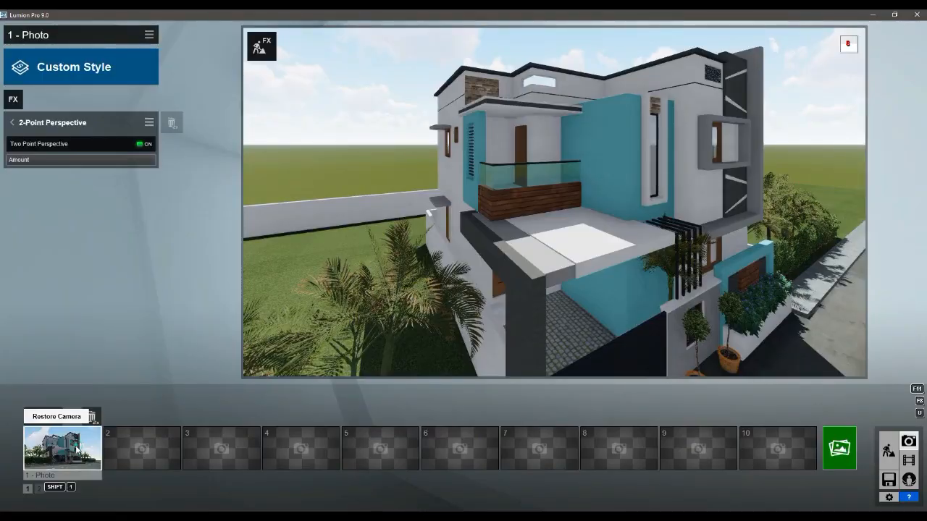
{"action": "left_click", "coordinate": [71, 442]}
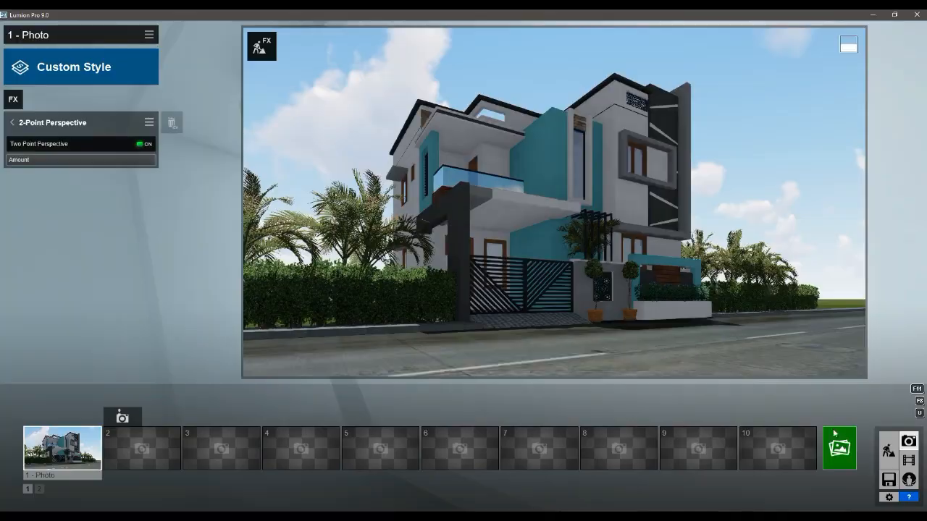
Pick the Honda Accord car from the imported models and place it on the road in front of the planter wall.
{"action": "left_click", "coordinate": [888, 450]}
{"action": "left_click", "coordinate": [53, 479]}
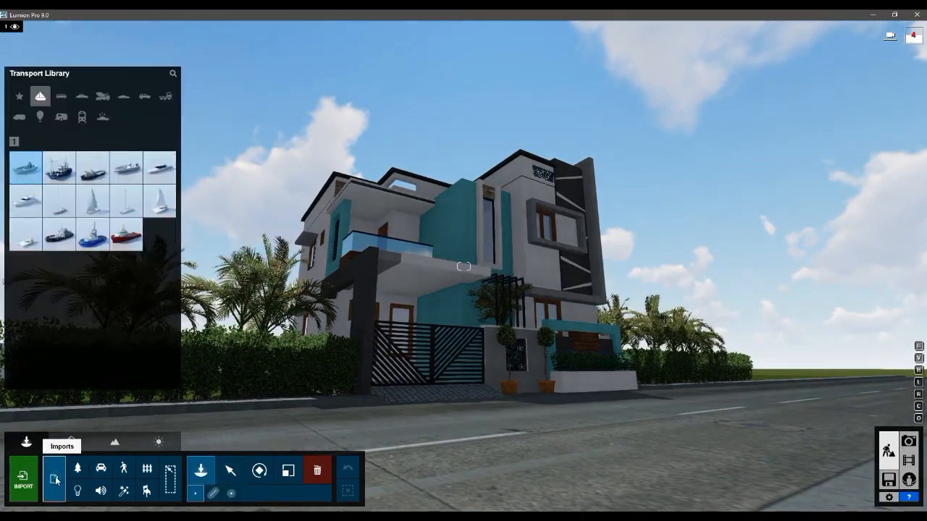
{"action": "left_click", "coordinate": [93, 179]}
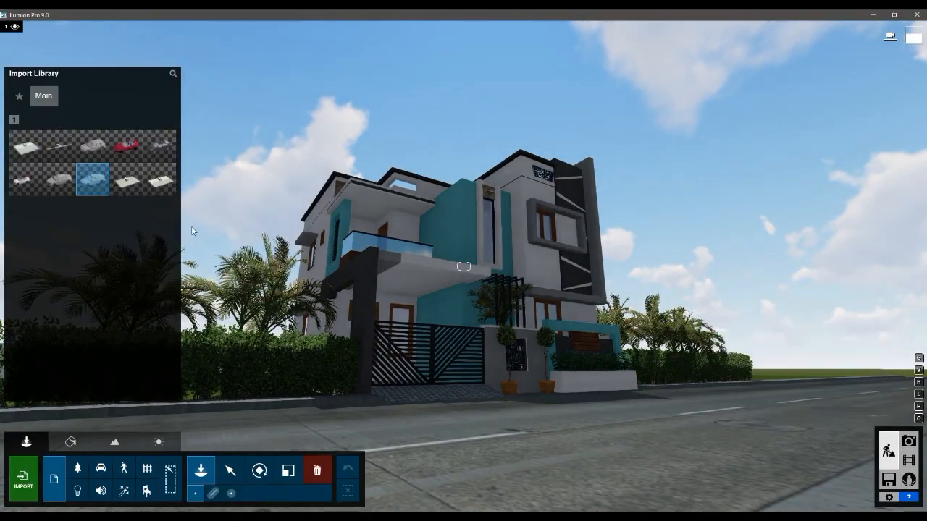
{"action": "key", "text": "q"}
{"action": "right_click_drag", "start_coordinate": [663, 395], "coordinate": [667, 427]}
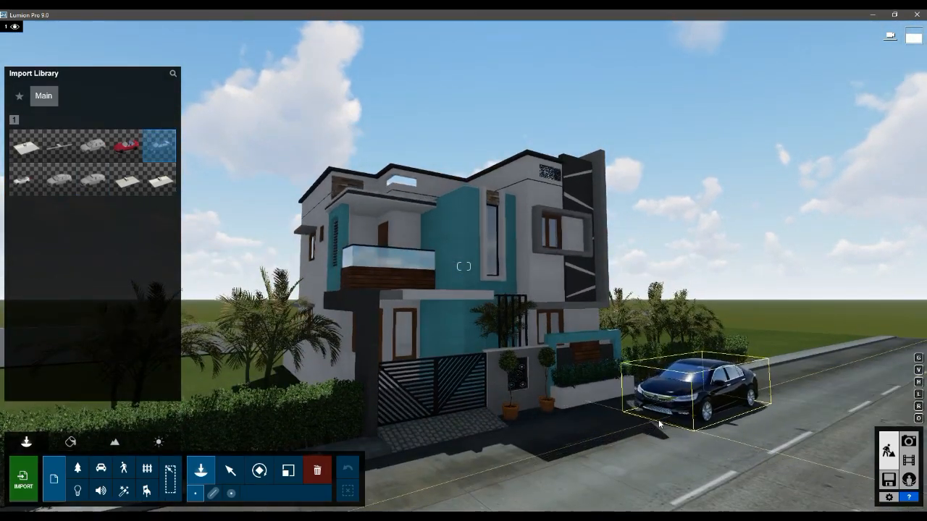
Reframe the saved photo view to include the parked car and store the new camera position.
{"action": "left_click", "coordinate": [909, 441]}
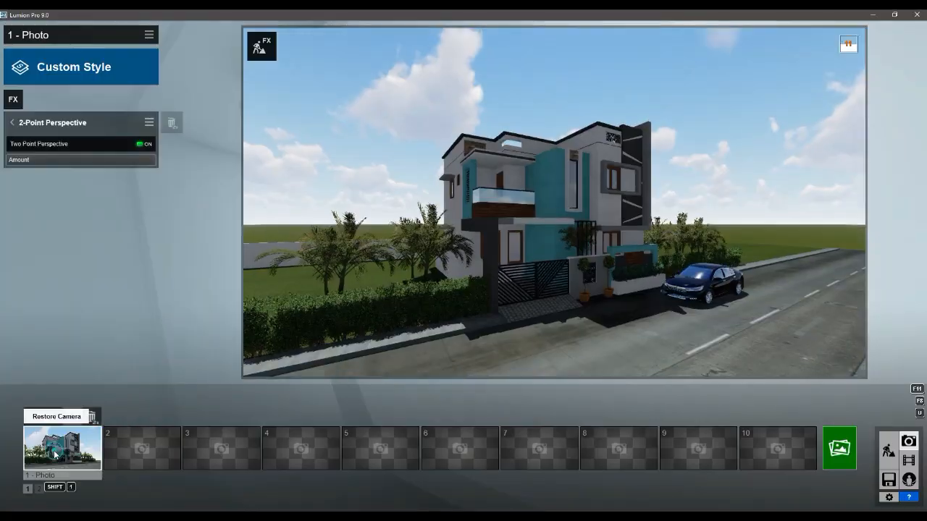
{"action": "right_click_drag", "start_coordinate": [616, 273], "coordinate": [603, 269]}
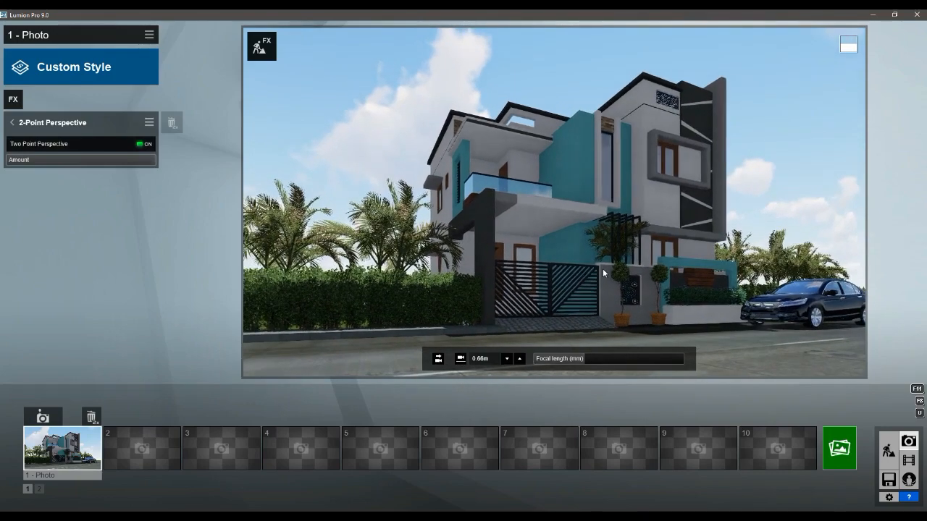
{"action": "left_click", "coordinate": [44, 418]}
Recolour the car's body material to white with a reflectivity of 0.6 and check it in the photo view.
{"action": "left_click", "coordinate": [887, 453]}
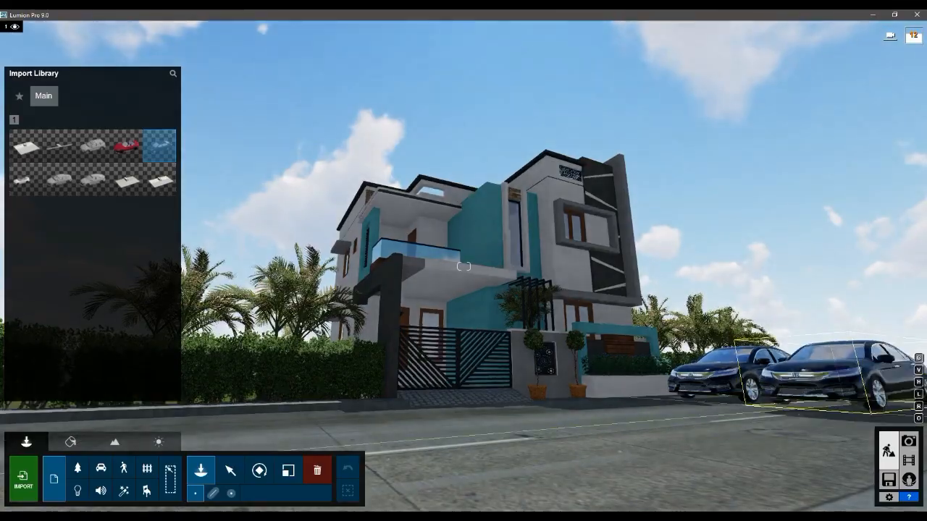
{"action": "left_click", "coordinate": [71, 441]}
{"action": "left_click", "coordinate": [753, 330]}
{"action": "left_click_drag", "start_coordinate": [214, 388], "coordinate": [215, 327]}
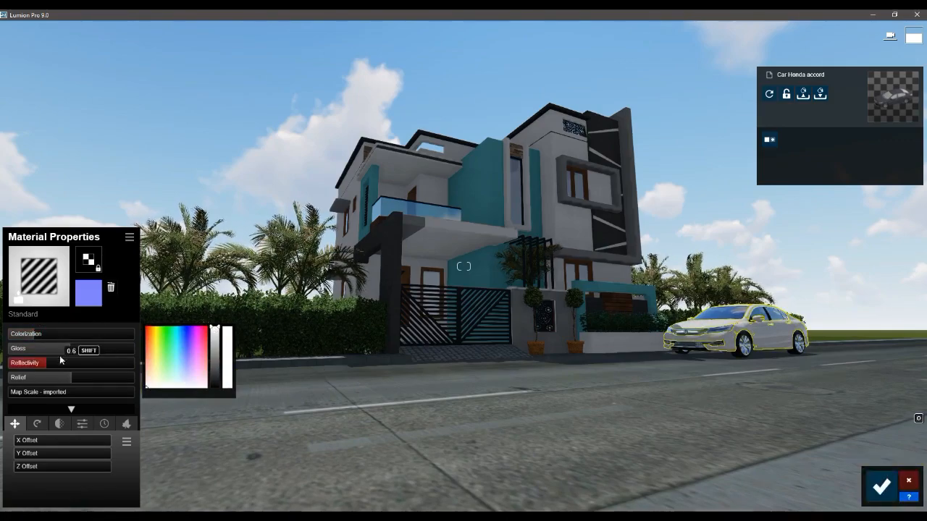
{"action": "left_click", "coordinate": [882, 486]}
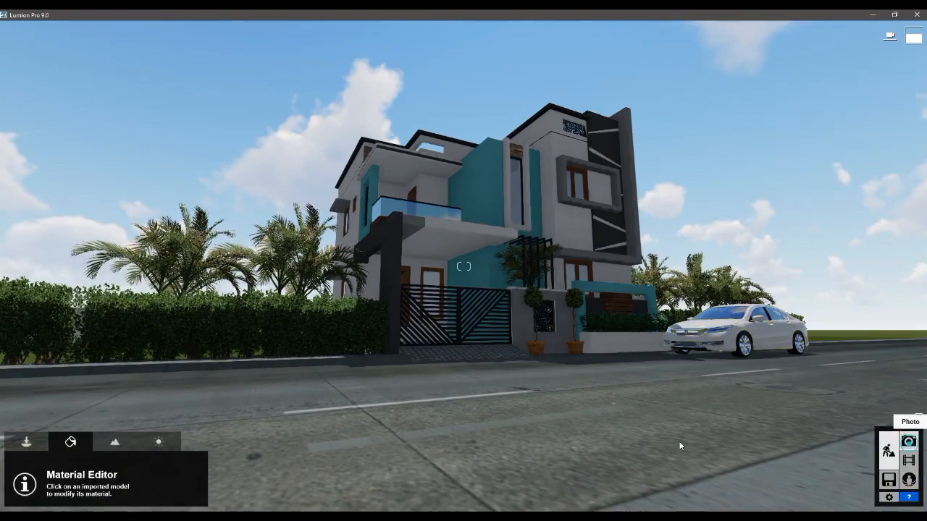
{"action": "left_click", "coordinate": [909, 441]}
{"action": "left_click", "coordinate": [62, 445]}
Darken the road material by colorizing it dark grey, save the material change and check it in the photo view.
{"action": "left_click", "coordinate": [883, 445]}
{"action": "left_click", "coordinate": [485, 478]}
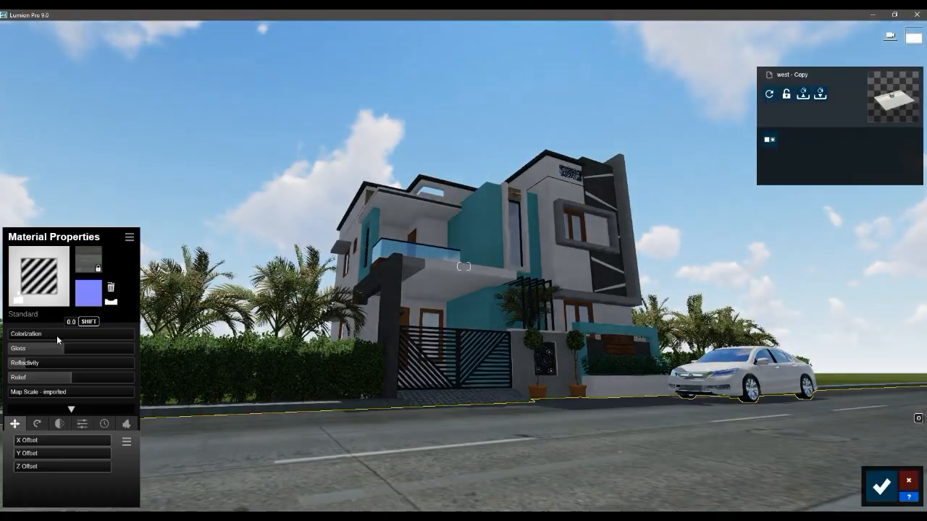
{"action": "left_click", "coordinate": [215, 370]}
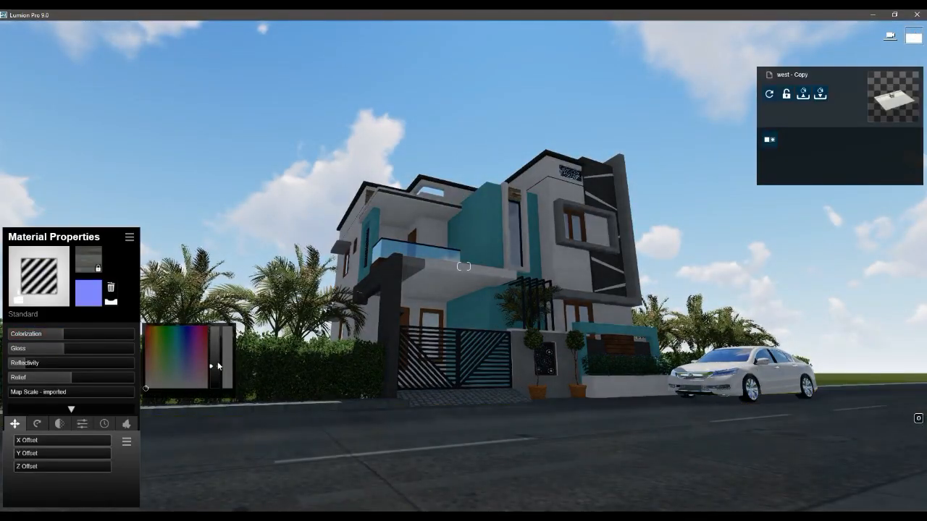
{"action": "left_click", "coordinate": [879, 482]}
{"action": "left_click", "coordinate": [909, 441]}
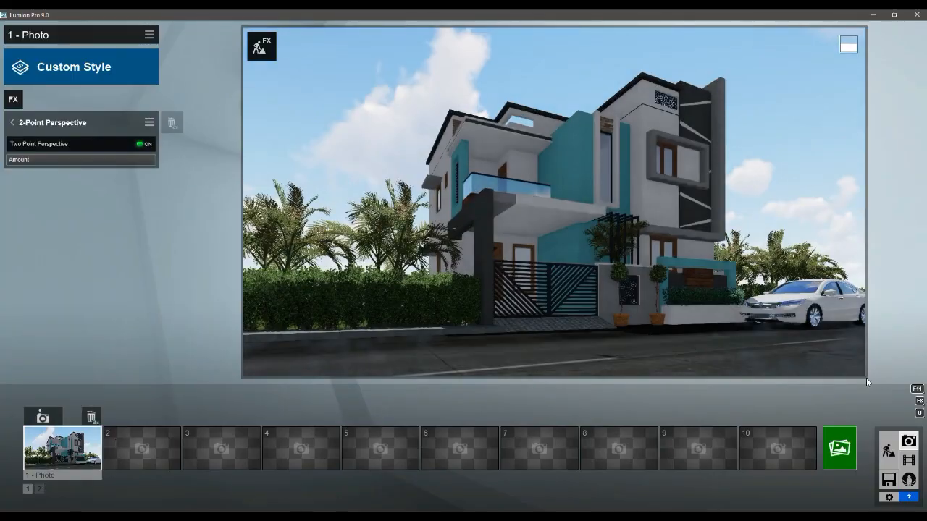
Move the Honda Accord car slightly on the road and inspect its position beside the planter wall.
{"action": "left_click", "coordinate": [889, 450]}
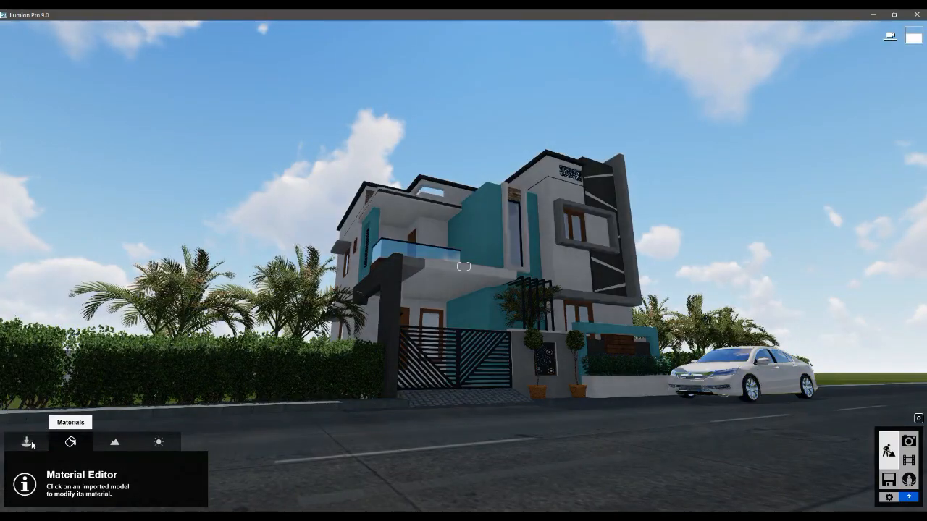
{"action": "left_click", "coordinate": [229, 475]}
{"action": "left_click", "coordinate": [731, 376]}
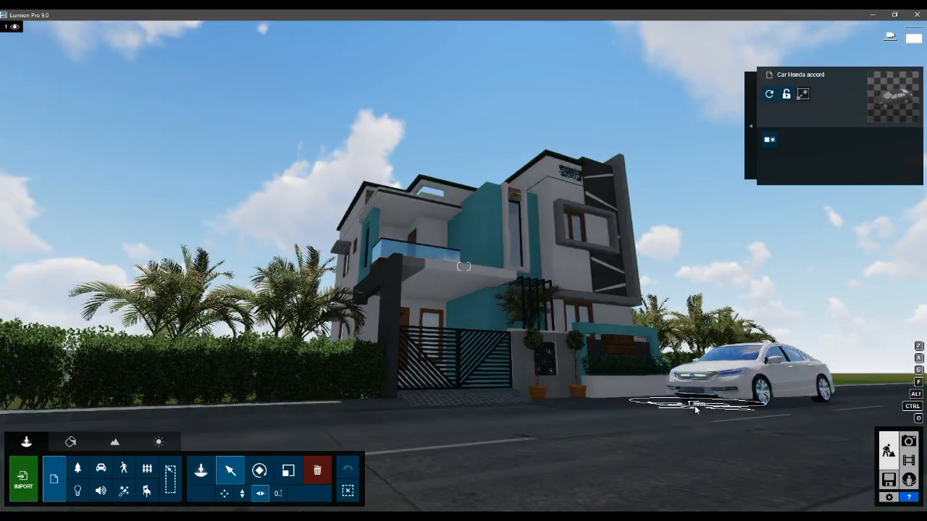
{"action": "right_click_drag", "start_coordinate": [695, 406], "coordinate": [664, 434]}
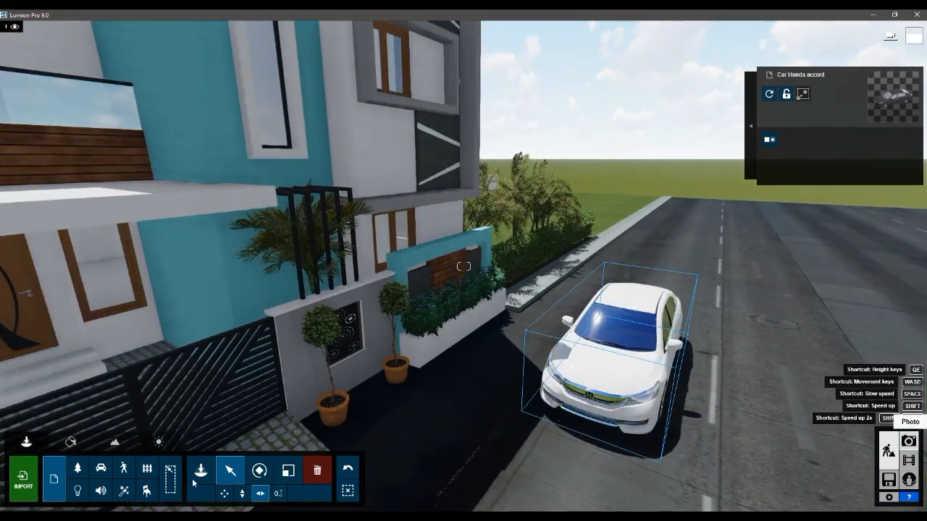
Plant several broadleaf trees from page 13 of the nature library on the lawn to the left of the house.
{"action": "left_click", "coordinate": [909, 442]}
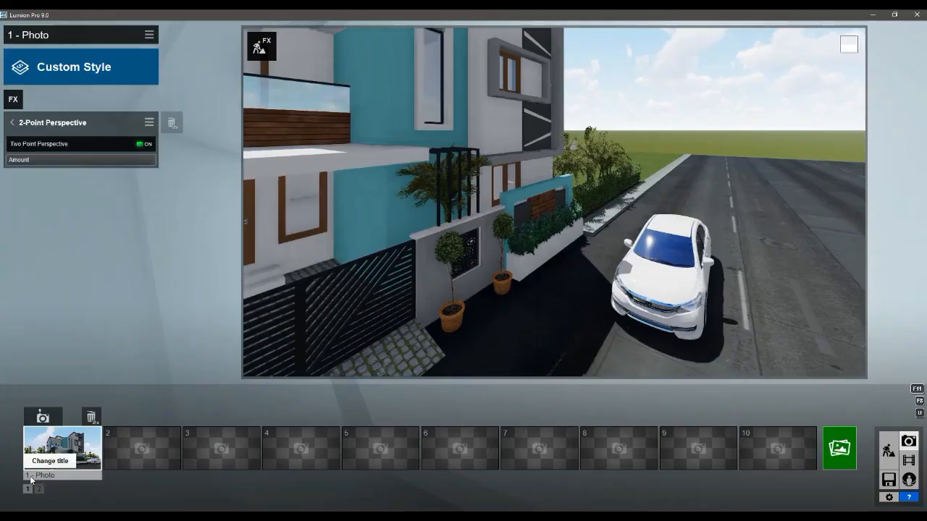
{"action": "left_click", "coordinate": [889, 450]}
{"action": "right_click_drag", "start_coordinate": [550, 376], "coordinate": [464, 267]}
{"action": "left_click", "coordinate": [75, 470]}
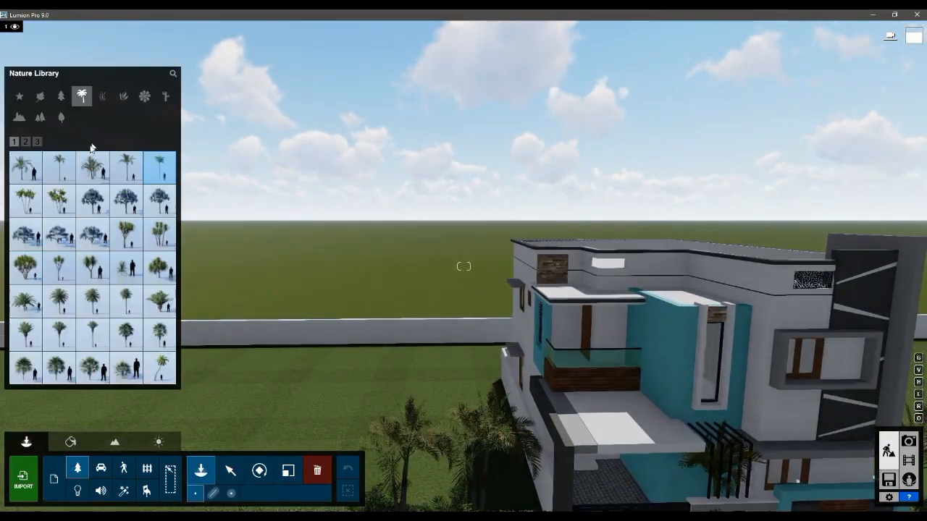
{"action": "left_click", "coordinate": [62, 99]}
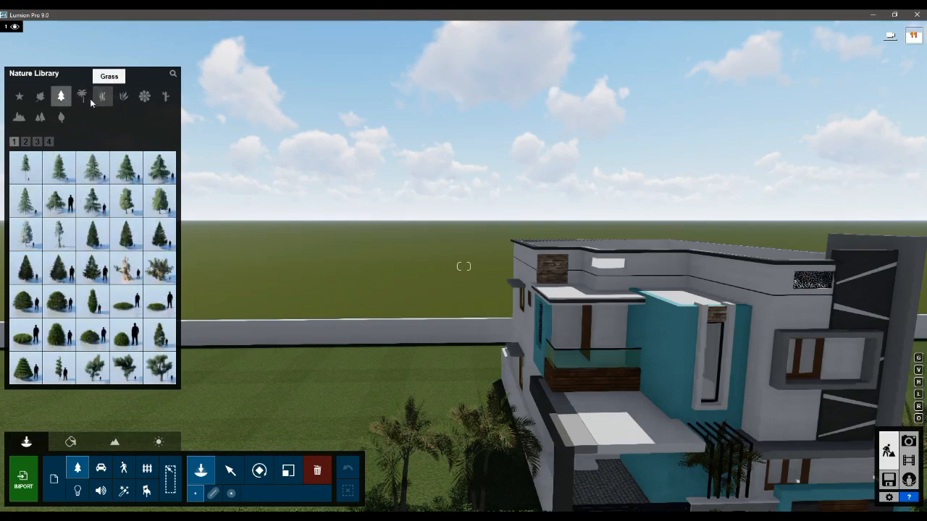
{"action": "left_click", "coordinate": [40, 96]}
{"action": "left_click", "coordinate": [161, 142]}
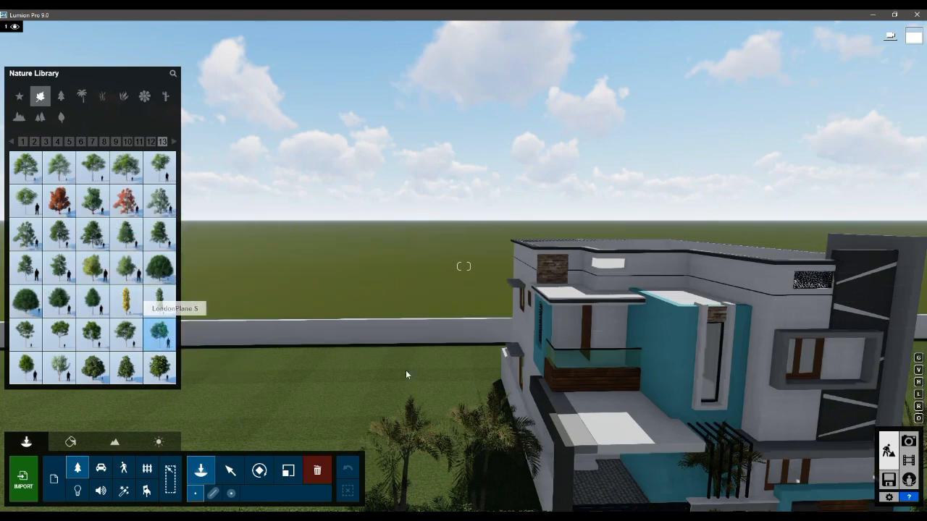
{"action": "left_click", "coordinate": [118, 349]}
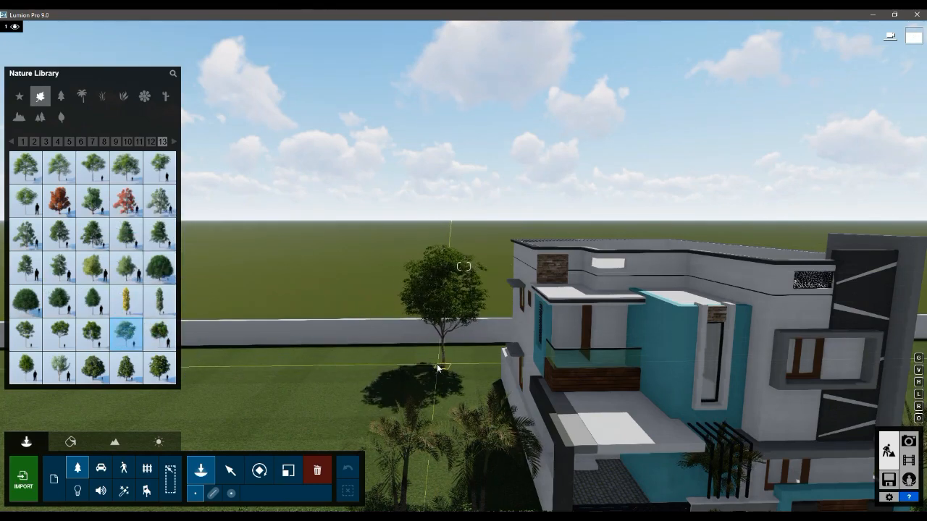
{"action": "left_click", "coordinate": [397, 370]}
{"action": "left_click", "coordinate": [290, 387]}
{"action": "key", "text": "d"}
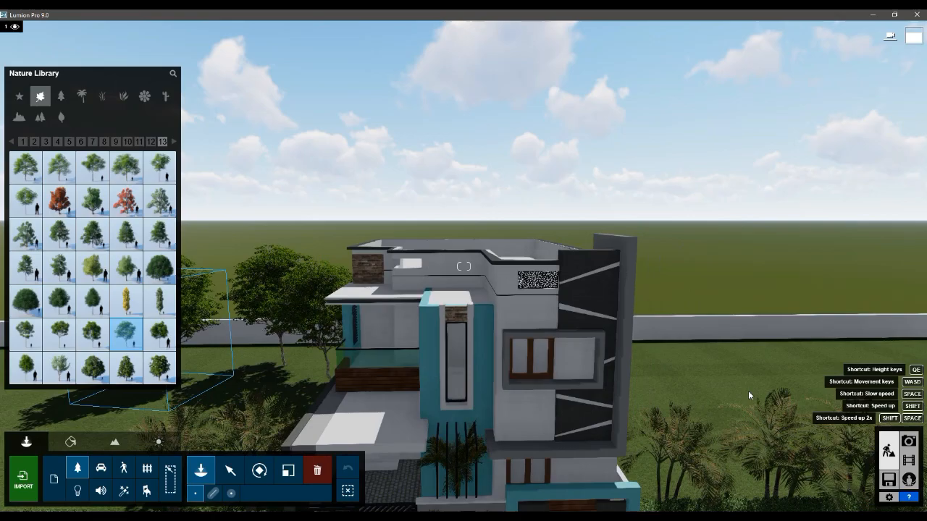
Plant the same broadleaf trees on the lawn to the right of the house and check them in the saved photo view.
{"action": "left_click", "coordinate": [595, 394]}
{"action": "left_click", "coordinate": [556, 388]}
{"action": "key", "text": "q"}
{"action": "right_click_drag", "start_coordinate": [638, 401], "coordinate": [563, 362]}
{"action": "left_click", "coordinate": [564, 361]}
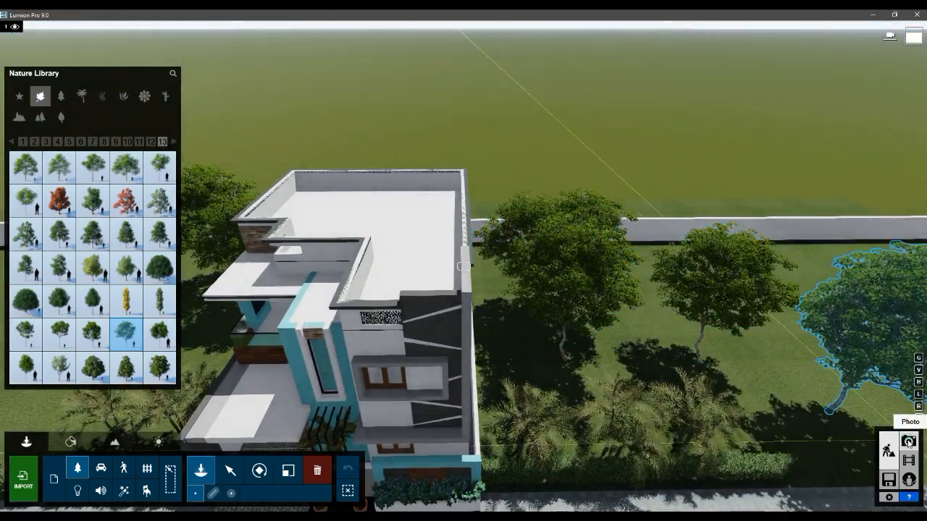
{"action": "left_click", "coordinate": [909, 442]}
{"action": "left_click", "coordinate": [77, 459]}
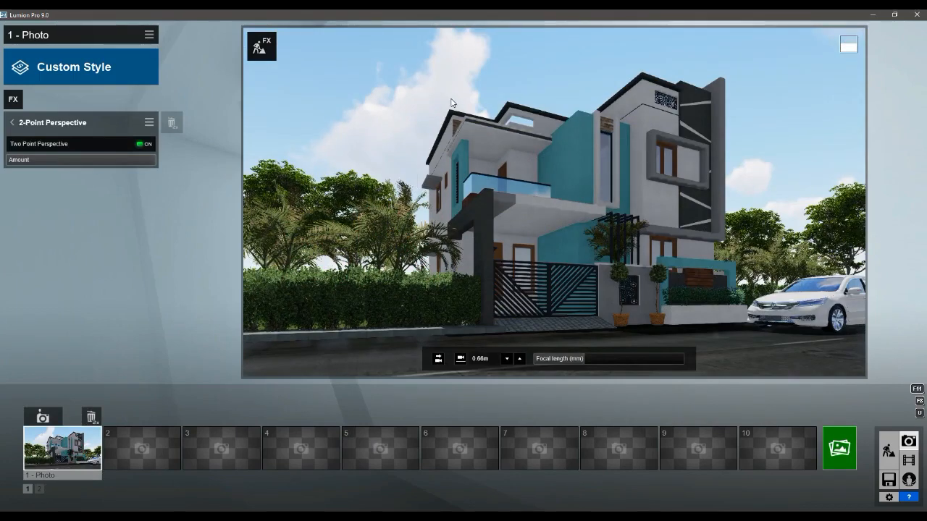
Add a Reflection effect to photo 1 and assign reflection planes to the tall window glass and the front balcony glass.
{"action": "left_click", "coordinate": [13, 99]}
{"action": "left_click", "coordinate": [246, 95]}
{"action": "left_click", "coordinate": [591, 185]}
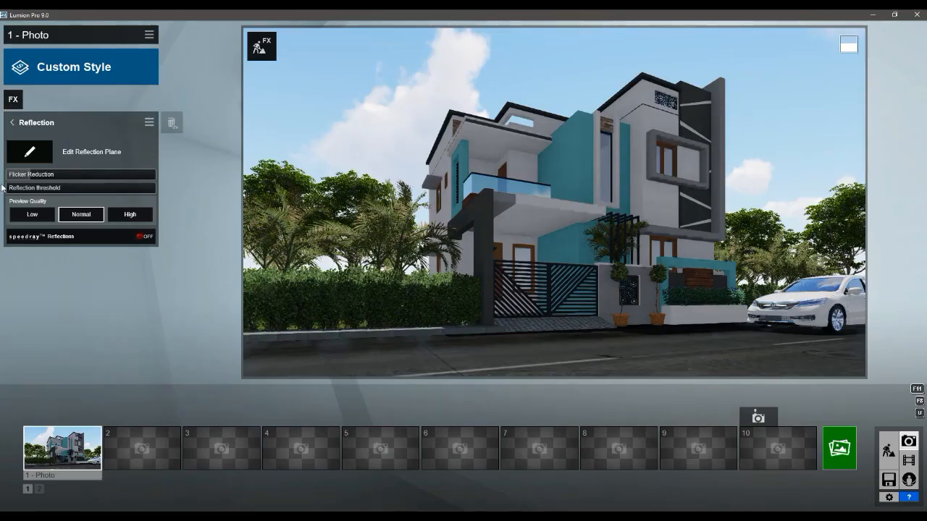
{"action": "left_click", "coordinate": [28, 154]}
{"action": "left_click", "coordinate": [17, 490]}
{"action": "left_click", "coordinate": [536, 135]}
{"action": "left_click", "coordinate": [43, 491]}
{"action": "left_click", "coordinate": [391, 168]}
Assign further reflection planes to the balcony's side, the upper window and the ground-floor glass beside the entrance, and save them.
{"action": "left_click", "coordinate": [67, 492]}
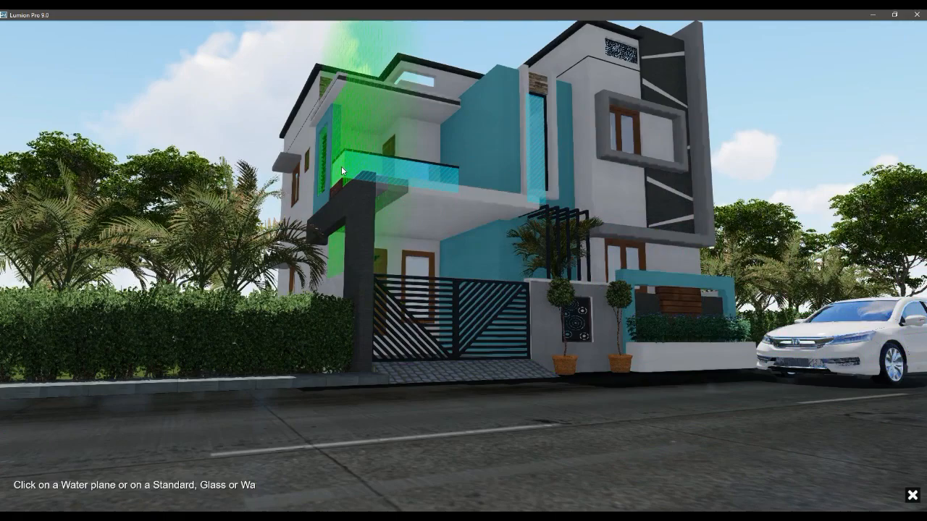
{"action": "left_click", "coordinate": [341, 166]}
{"action": "left_click", "coordinate": [94, 491]}
{"action": "left_click", "coordinate": [621, 130]}
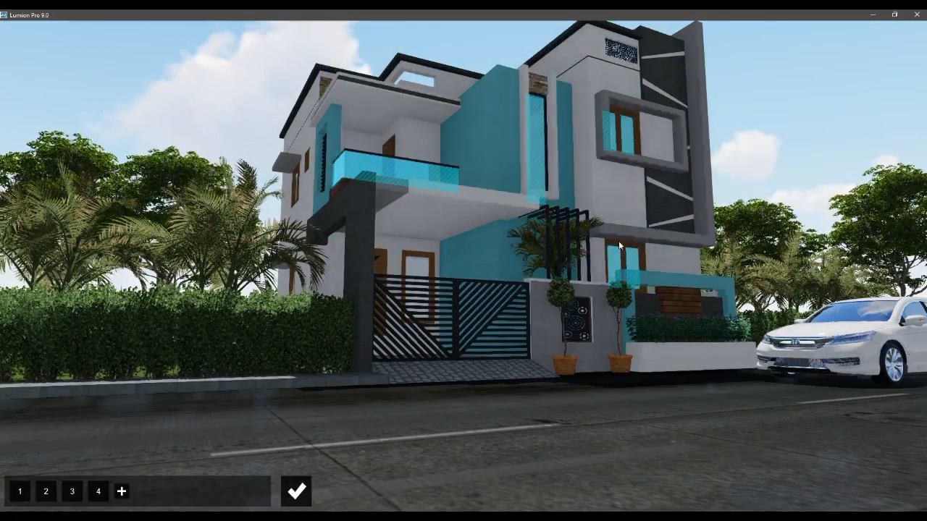
{"action": "left_click", "coordinate": [121, 491]}
{"action": "left_click", "coordinate": [419, 286]}
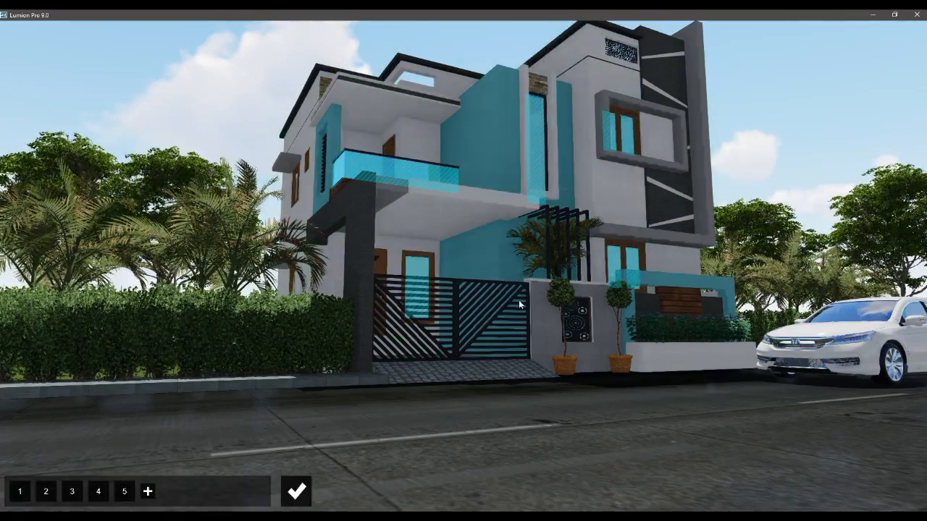
{"action": "left_click", "coordinate": [297, 491]}
{"action": "left_click", "coordinate": [62, 448]}
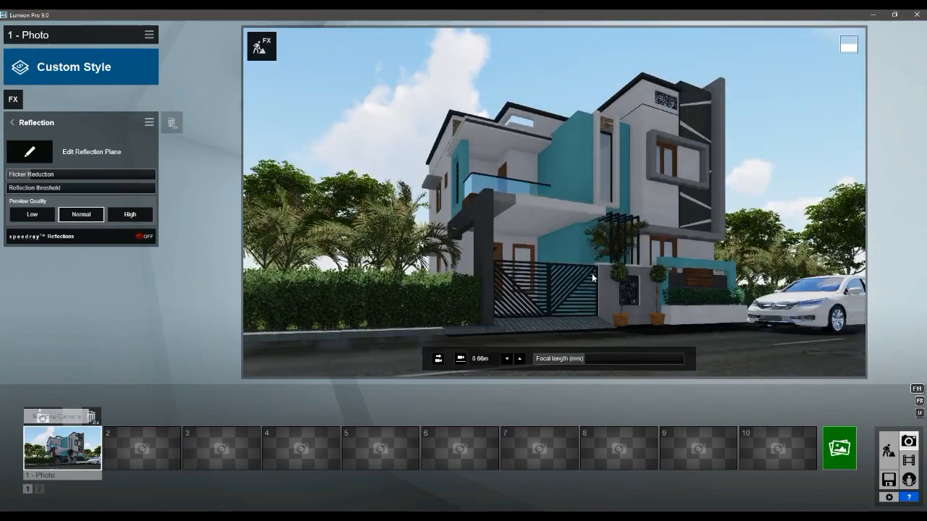
{"action": "left_click", "coordinate": [20, 124]}
Add a Sun effect to photo 1 with the sun height near its maximum and the sun heading at -0.3.
{"action": "left_click", "coordinate": [13, 100]}
{"action": "left_click", "coordinate": [290, 168]}
{"action": "left_click_drag", "start_coordinate": [121, 142], "coordinate": [151, 148]}
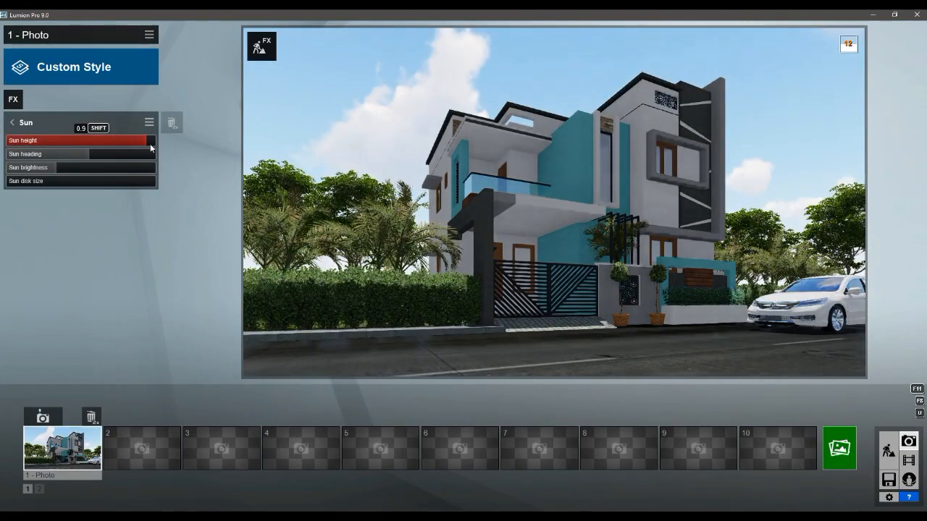
{"action": "left_click_drag", "start_coordinate": [88, 154], "coordinate": [62, 157]}
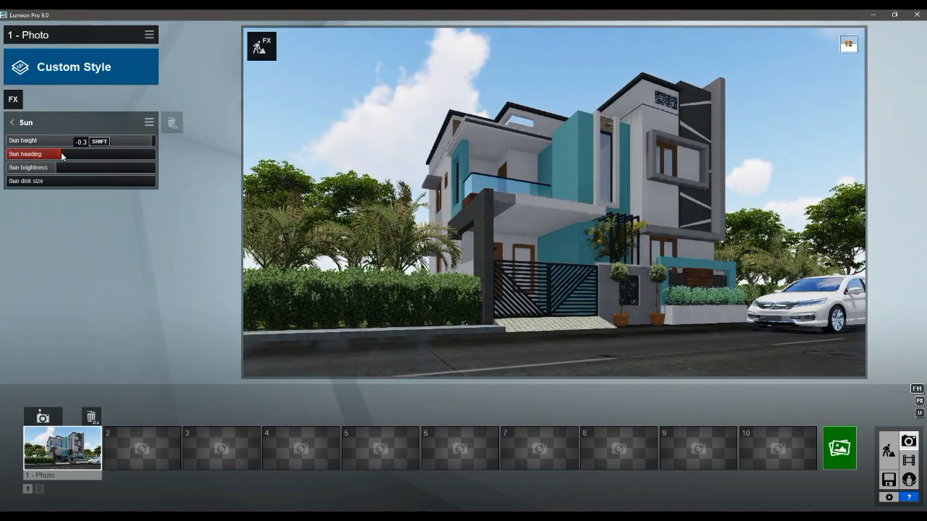
{"action": "left_click", "coordinate": [12, 122]}
Add a Global Illumination effect with a sun amount of about 2.4, and add a Hyperlight effect.
{"action": "left_click", "coordinate": [13, 100]}
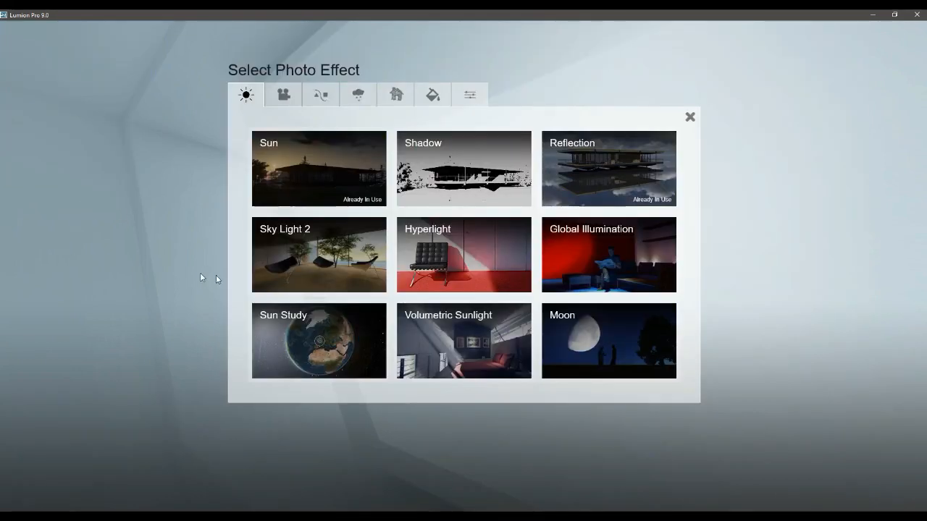
{"action": "left_click", "coordinate": [608, 253]}
{"action": "left_click_drag", "start_coordinate": [28, 181], "coordinate": [22, 177]}
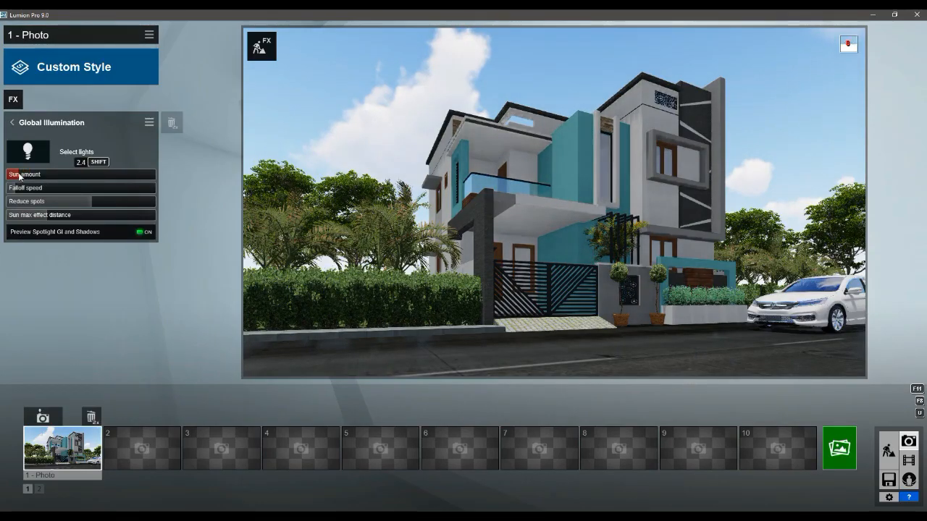
{"action": "left_click", "coordinate": [11, 122]}
{"action": "left_click", "coordinate": [13, 100]}
{"action": "left_click", "coordinate": [452, 264]}
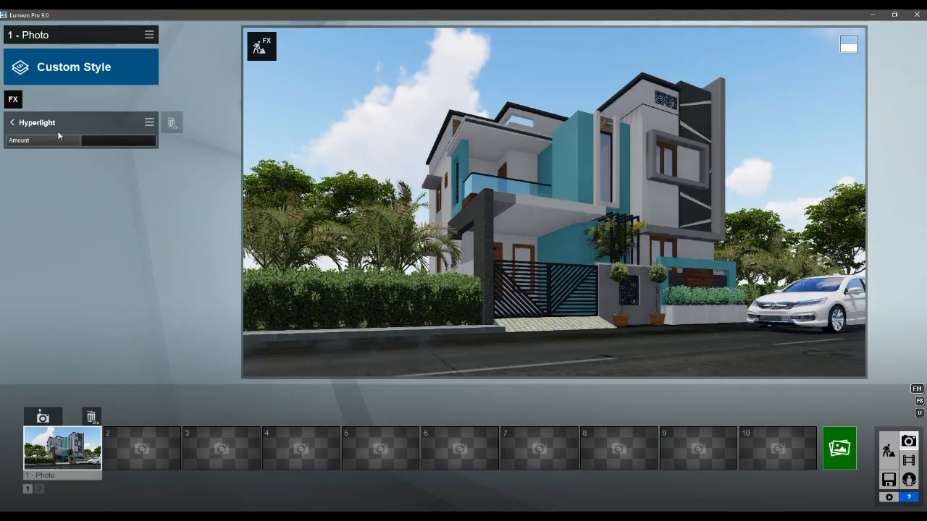
Add a Real Skies effect to photo 1 with an overcast sky, and adjust the sky's heading and brightness.
{"action": "left_click", "coordinate": [13, 97]}
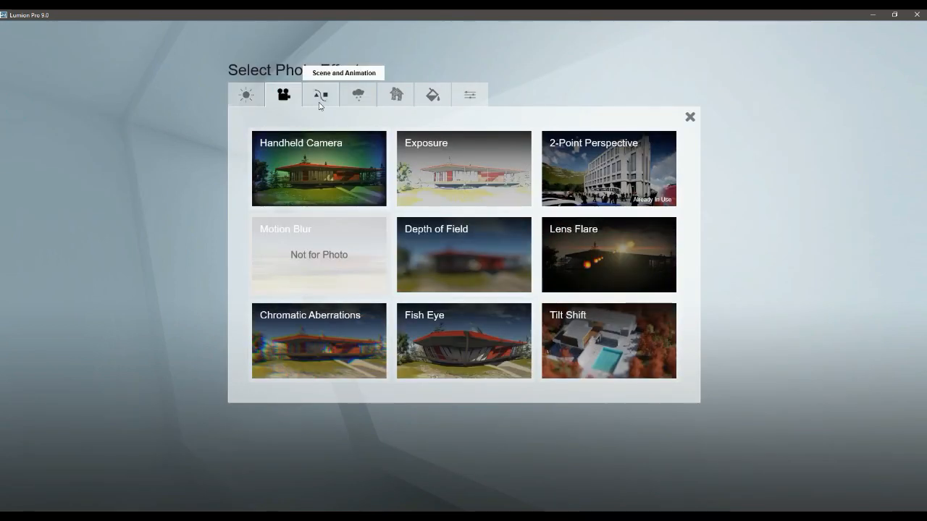
{"action": "left_click", "coordinate": [321, 95]}
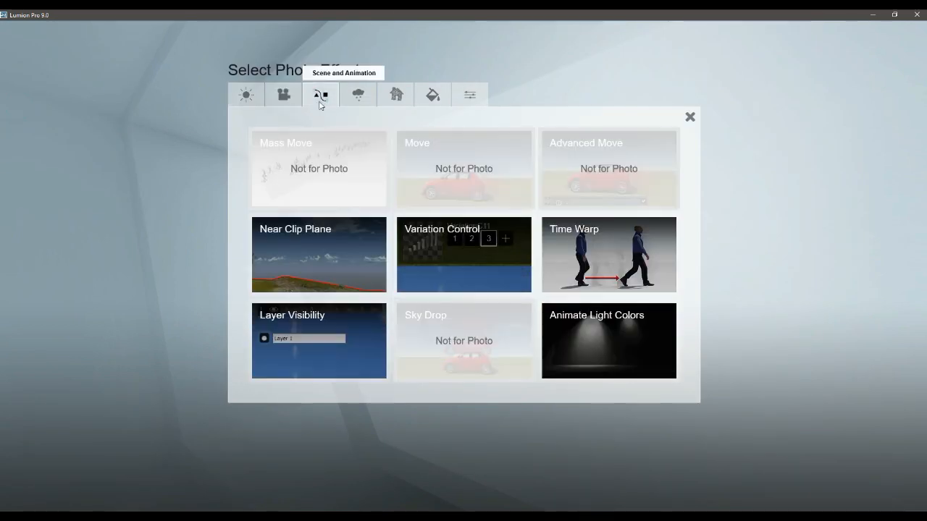
{"action": "left_click", "coordinate": [355, 97]}
{"action": "left_click", "coordinate": [358, 165]}
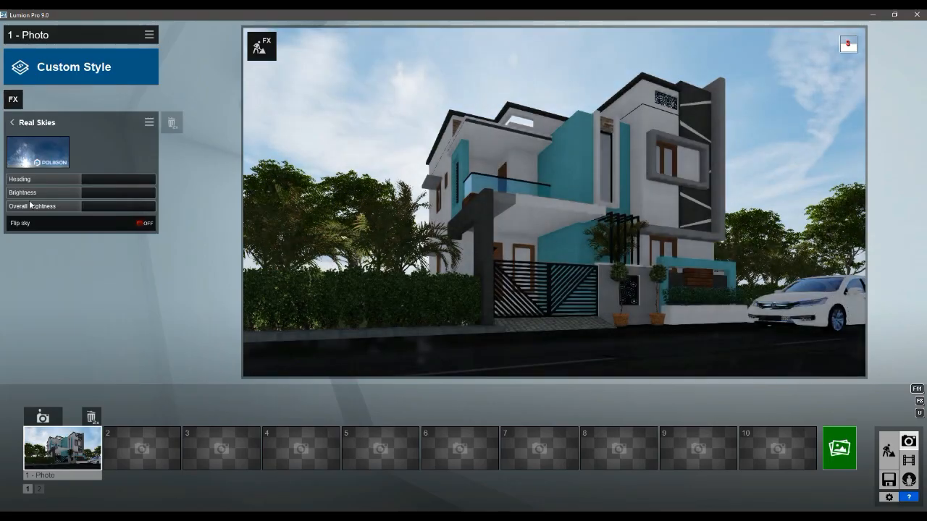
{"action": "left_click", "coordinate": [388, 107]}
{"action": "left_click", "coordinate": [460, 116]}
{"action": "left_click", "coordinate": [296, 202]}
{"action": "mouse_move", "coordinate": [81, 179]}
{"action": "left_mouse_down"}
{"action": "mouse_move", "coordinate": [56, 179]}
{"action": "mouse_move", "coordinate": [99, 201]}
{"action": "mouse_move", "coordinate": [87, 180]}
{"action": "left_mouse_up"}
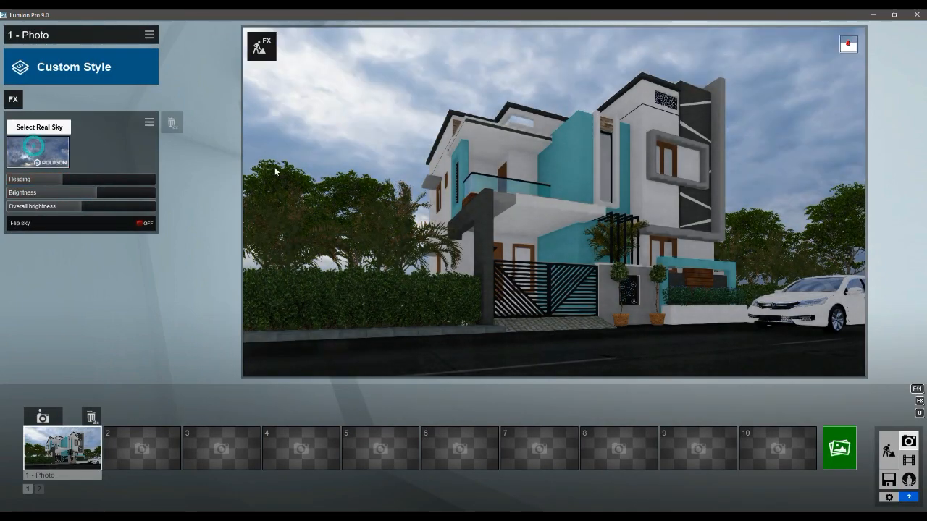
Store the same view as photo 2 with the Realistic style and add a 2-Point Perspective effect.
{"action": "left_click", "coordinate": [134, 449]}
{"action": "left_click", "coordinate": [44, 69]}
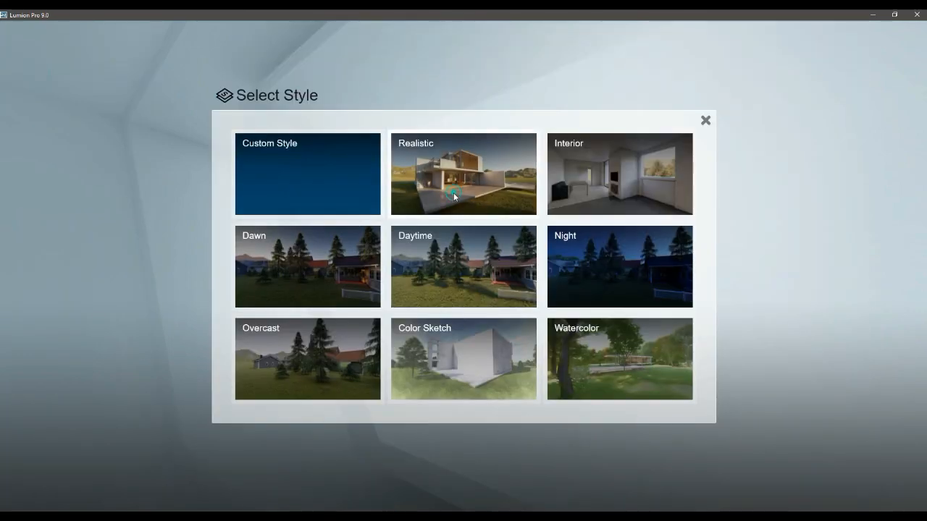
{"action": "left_click", "coordinate": [457, 171]}
{"action": "left_click", "coordinate": [13, 101]}
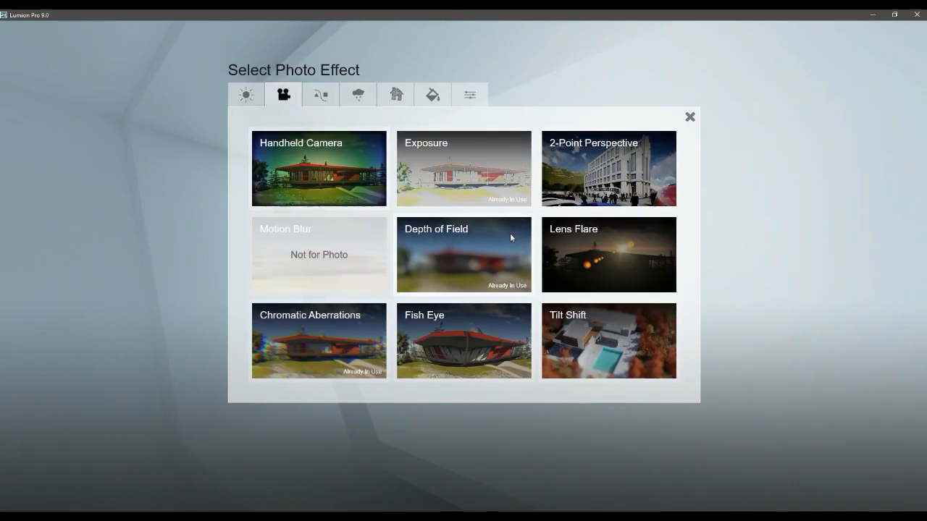
{"action": "left_click", "coordinate": [606, 166]}
{"action": "left_click", "coordinate": [12, 123]}
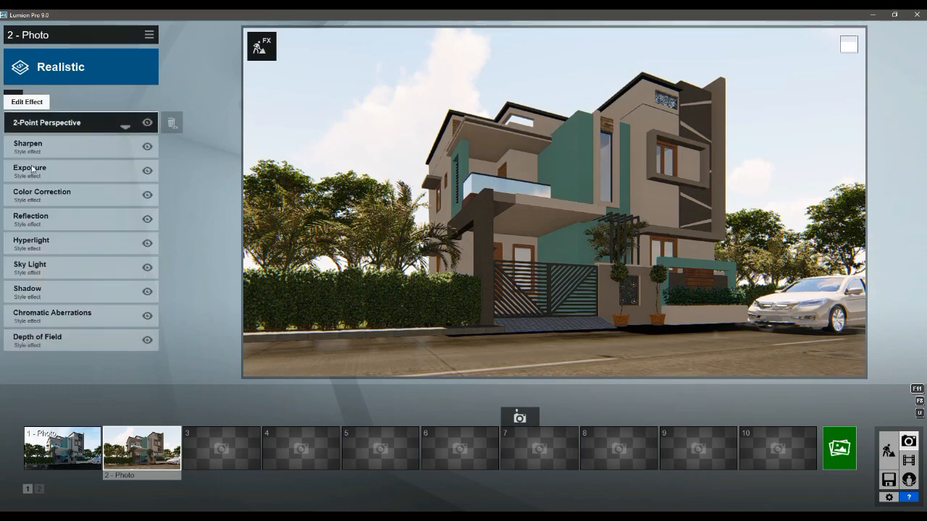
Add a Real Skies effect to photo 2 with an evening sky and rotate the sky's heading.
{"action": "left_click", "coordinate": [13, 100]}
{"action": "left_click", "coordinate": [321, 94]}
{"action": "left_click", "coordinate": [358, 95]}
{"action": "left_click", "coordinate": [318, 178]}
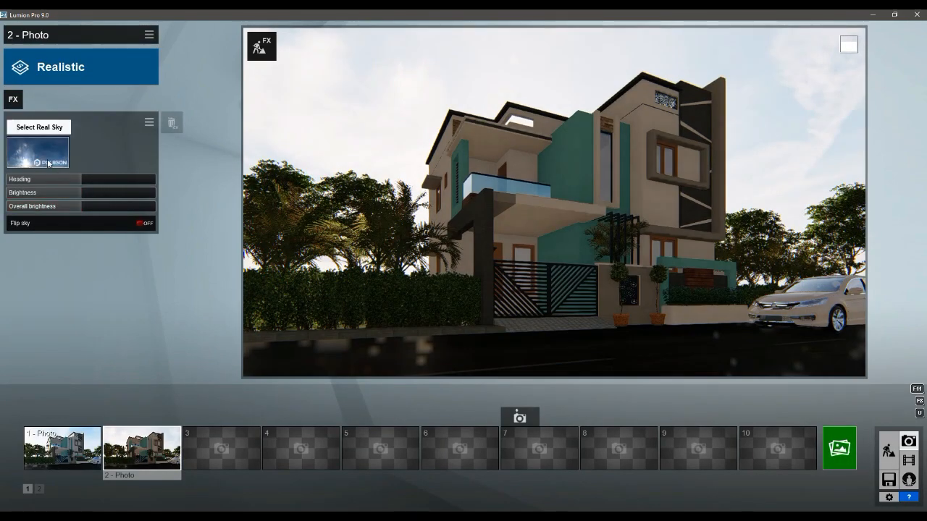
{"action": "left_click", "coordinate": [38, 152]}
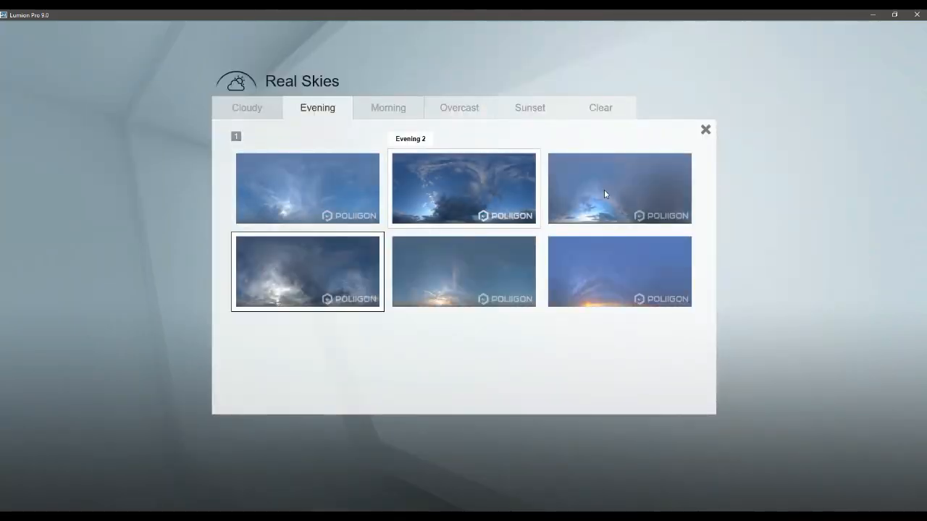
{"action": "left_click", "coordinate": [604, 192]}
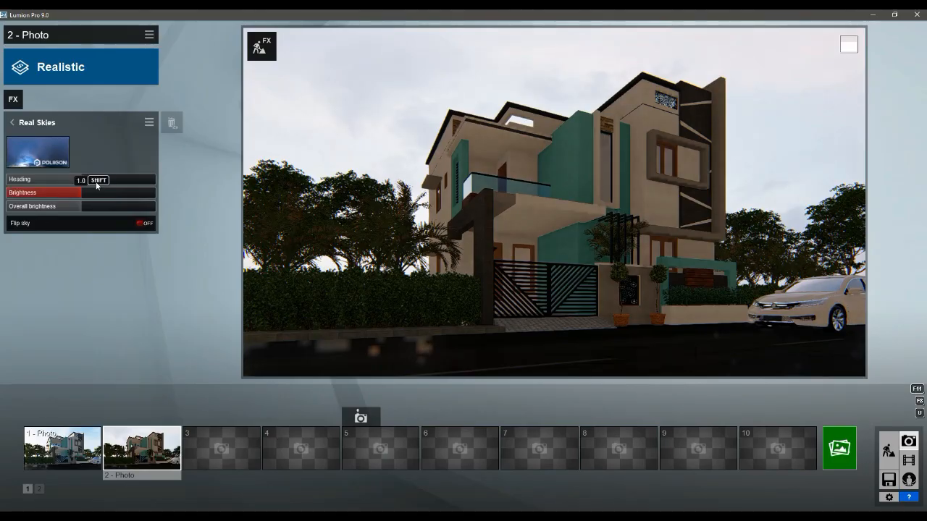
{"action": "mouse_move", "coordinate": [91, 179]}
{"action": "left_mouse_down"}
{"action": "mouse_move", "coordinate": [136, 180]}
{"action": "mouse_move", "coordinate": [64, 180]}
{"action": "mouse_move", "coordinate": [76, 181]}
{"action": "left_mouse_up"}
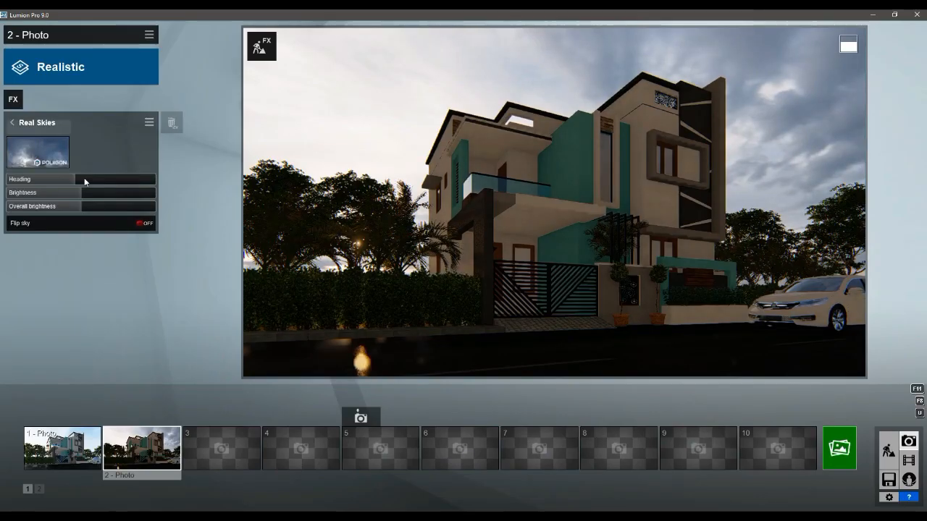
{"action": "left_click_drag", "start_coordinate": [76, 181], "coordinate": [74, 180]}
Switch to a different evening sky for photo 2, adjust its heading and set the overall brightness to about 1.3.
{"action": "left_click", "coordinate": [57, 162]}
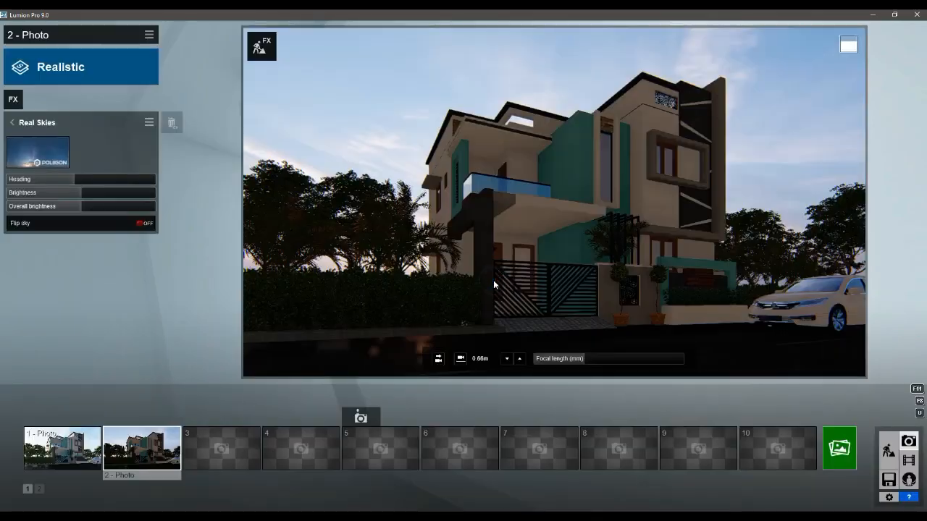
{"action": "left_click_drag", "start_coordinate": [74, 180], "coordinate": [37, 183]}
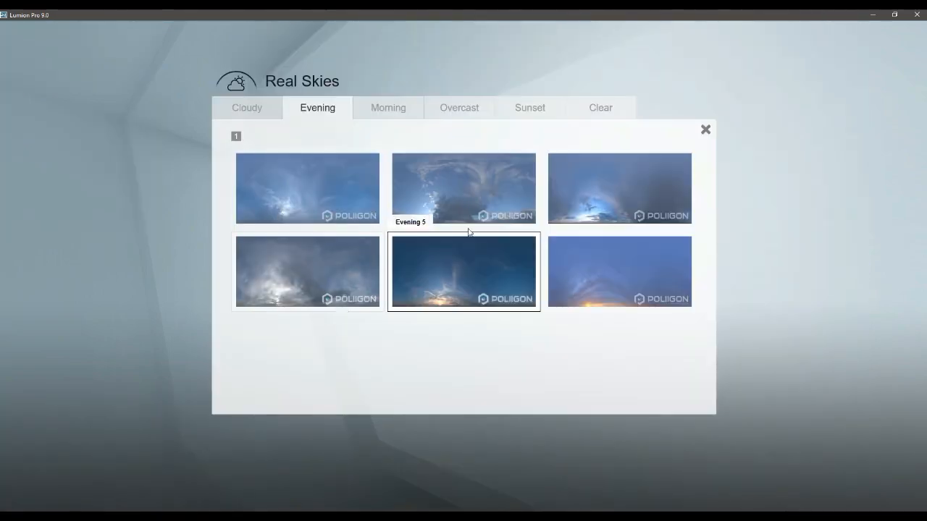
{"action": "left_click", "coordinate": [468, 233]}
{"action": "left_click_drag", "start_coordinate": [68, 181], "coordinate": [109, 194]}
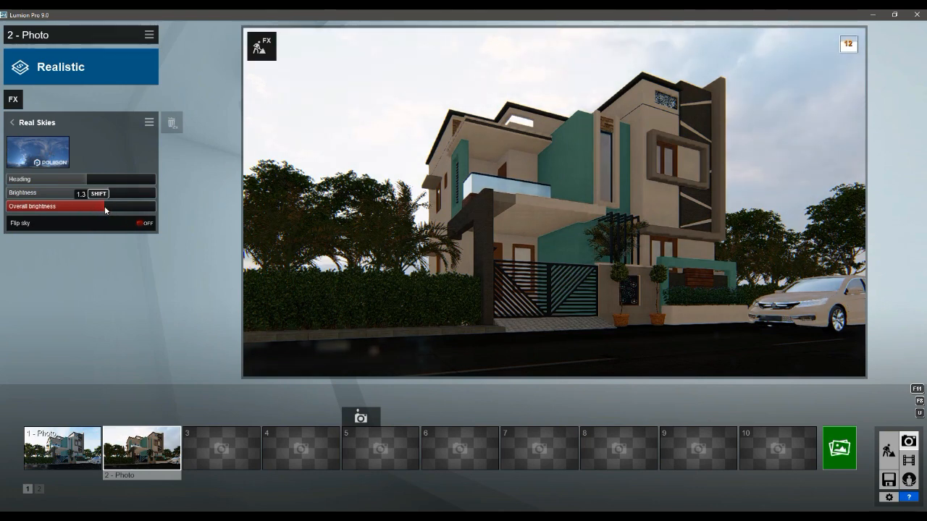
Adjust the Realistic style's Color Correction effect to cool the warm tones of photo 2.
{"action": "left_click", "coordinate": [13, 99]}
{"action": "left_click", "coordinate": [689, 117]}
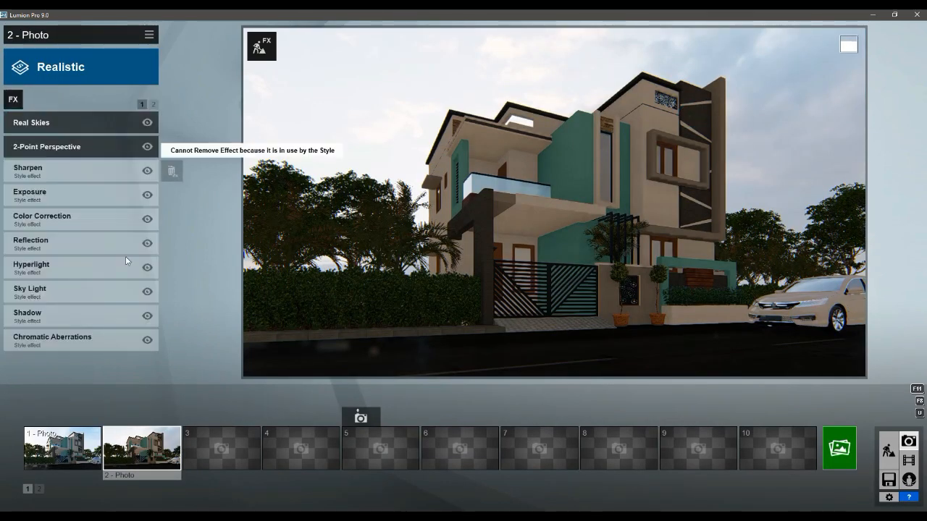
{"action": "left_click", "coordinate": [72, 217]}
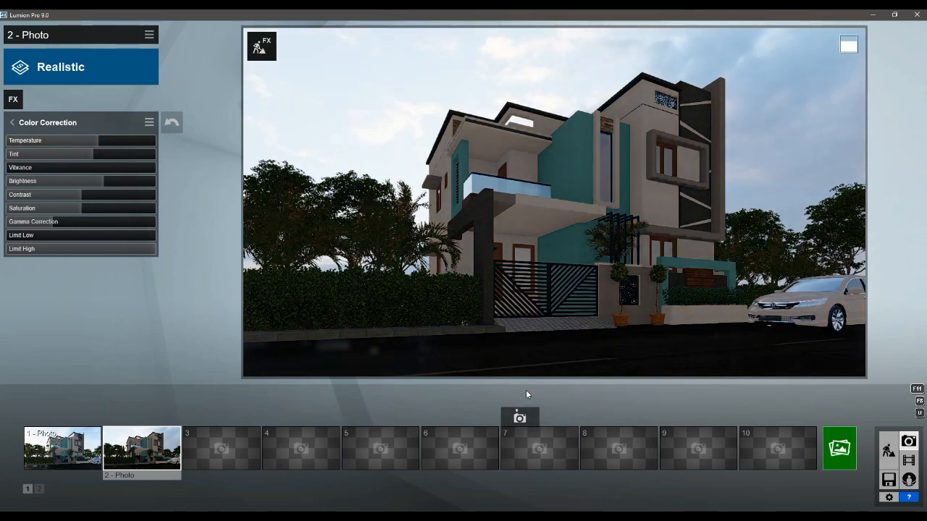
Render the current shot at Desktop size, 1920x1080, overwriting the existing image file.
{"action": "left_click", "coordinate": [839, 448]}
{"action": "left_click", "coordinate": [361, 394]}
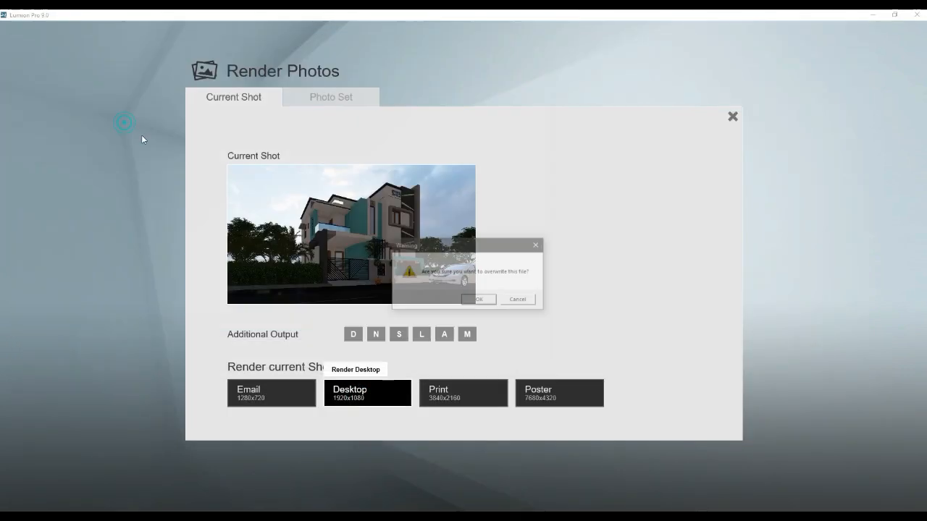
Confirm the overwrite, finish the render of photo 2 and leave the Color Correction settings.
{"action": "left_click", "coordinate": [481, 306]}
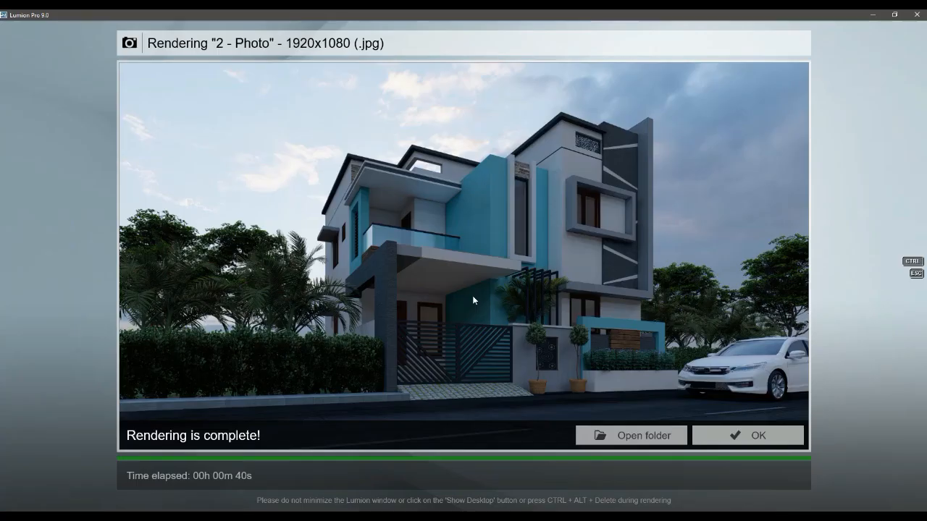
{"action": "left_click", "coordinate": [736, 437]}
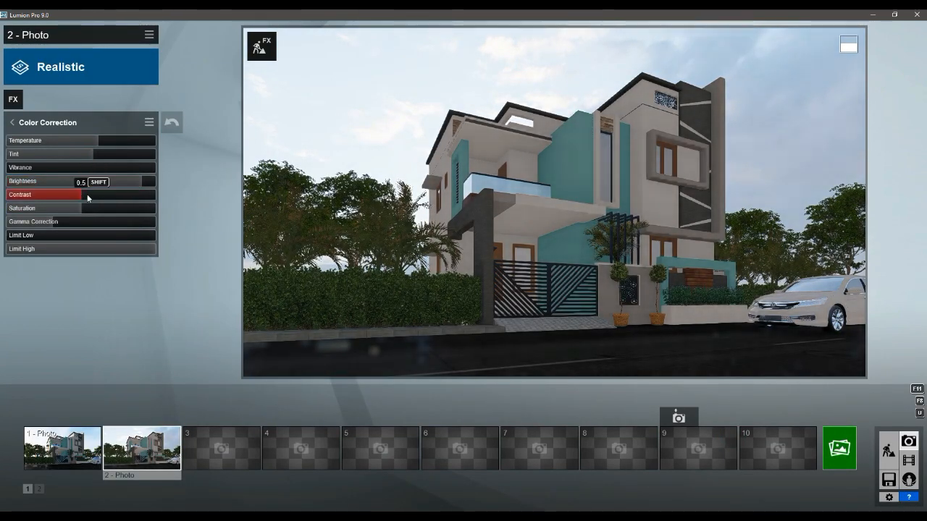
{"action": "left_click", "coordinate": [12, 123]}
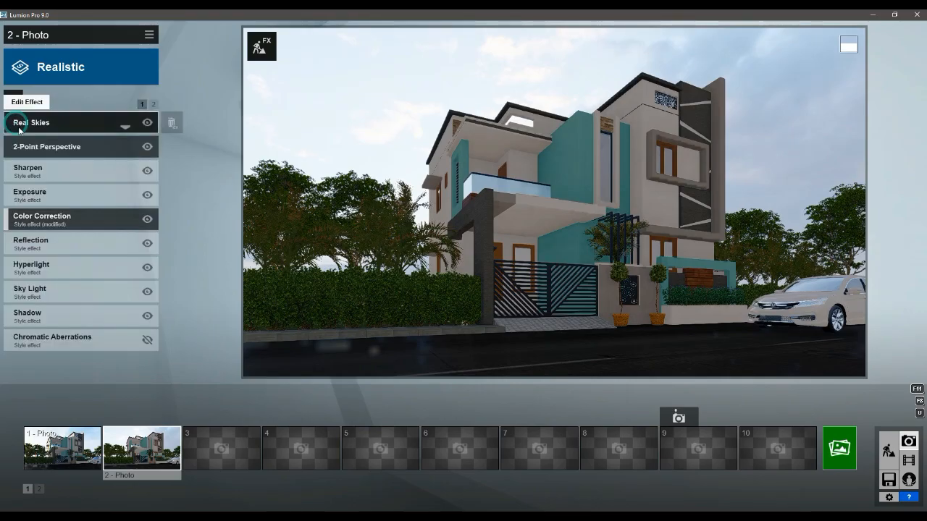
In build mode, place a narrow-beam spotlight from the lights library on the teal frame above the front planter.
{"action": "key", "text": "q"}
{"action": "right_click_drag", "start_coordinate": [506, 352], "coordinate": [577, 422]}
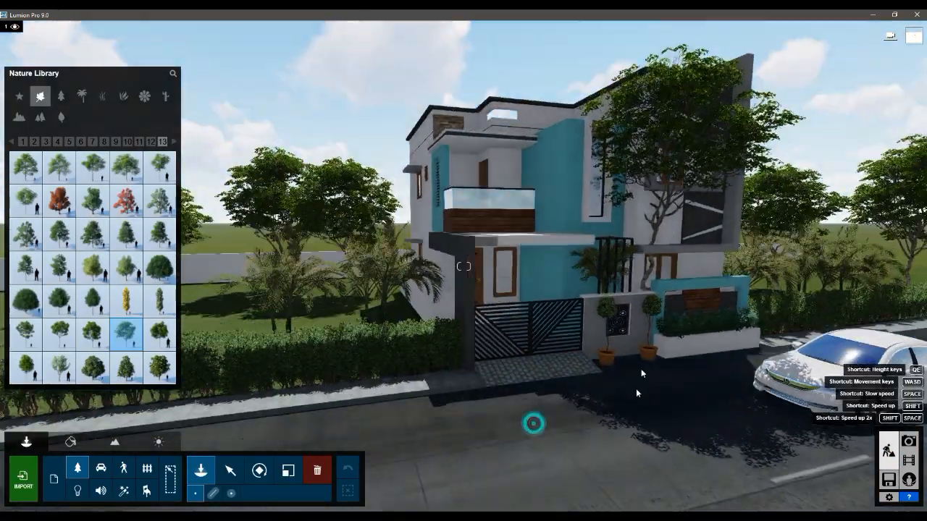
{"action": "left_click", "coordinate": [230, 471]}
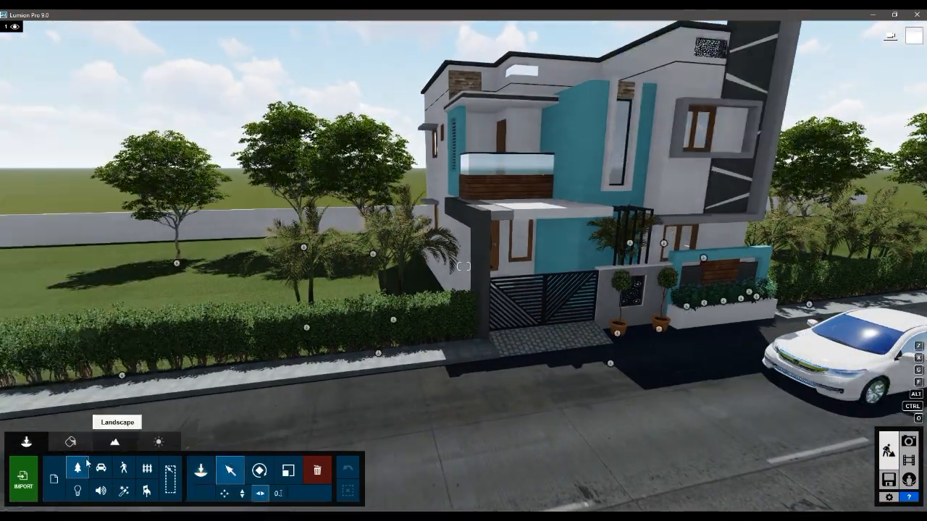
{"action": "left_click", "coordinate": [76, 485]}
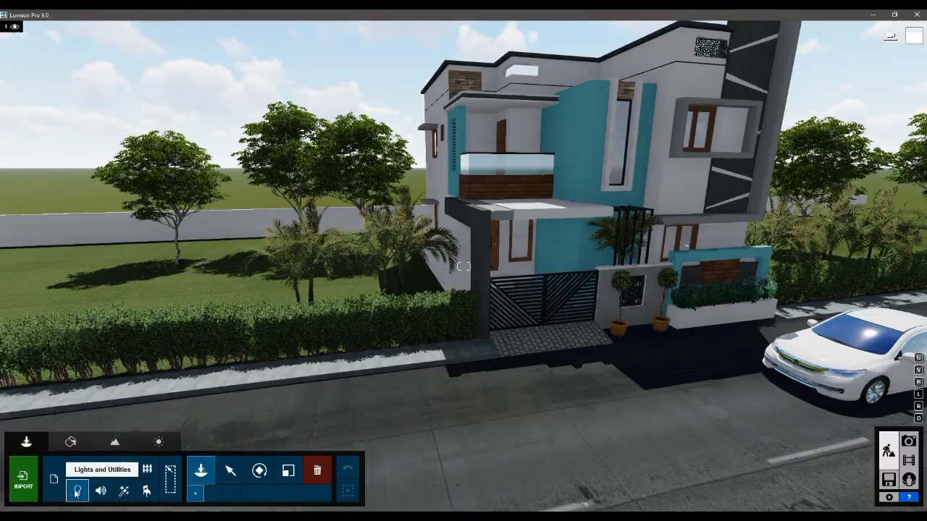
{"action": "left_click", "coordinate": [77, 490]}
{"action": "right_click_drag", "start_coordinate": [639, 304], "coordinate": [555, 313]}
{"action": "key", "text": "s"}
{"action": "key", "text": "w"}
{"action": "key", "text": "s"}
{"action": "key", "text": "w"}
{"action": "key", "text": "w"}
{"action": "key", "text": "s"}
{"action": "key", "text": "w"}
{"action": "key", "text": "w"}
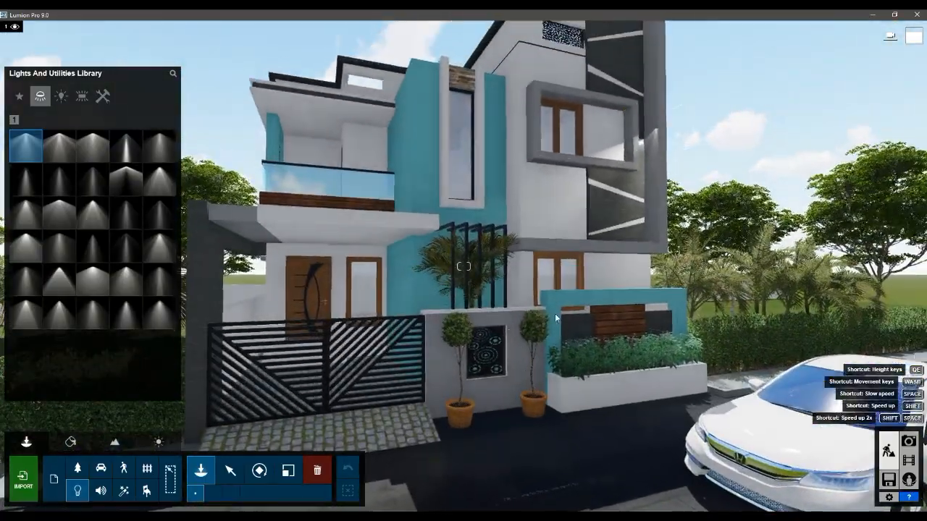
{"action": "left_click", "coordinate": [56, 153]}
{"action": "left_click", "coordinate": [126, 146]}
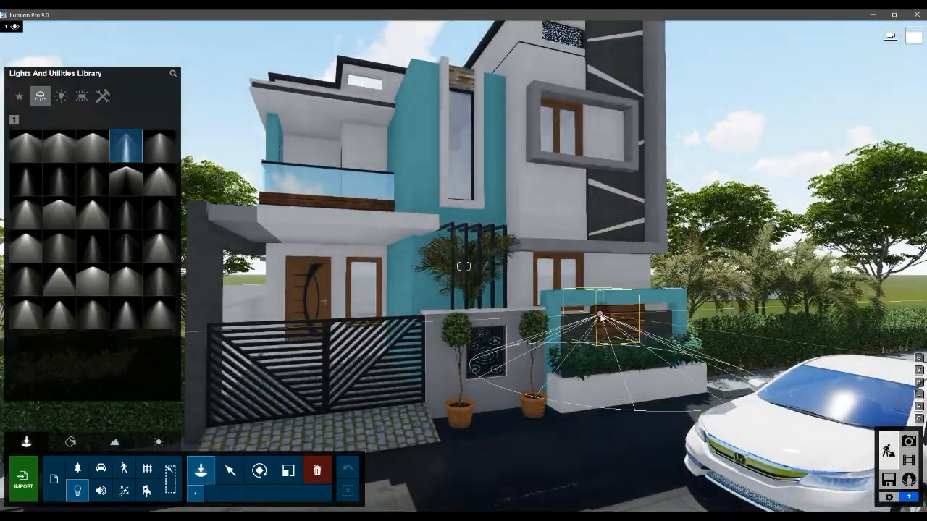
{"action": "left_click", "coordinate": [620, 300]}
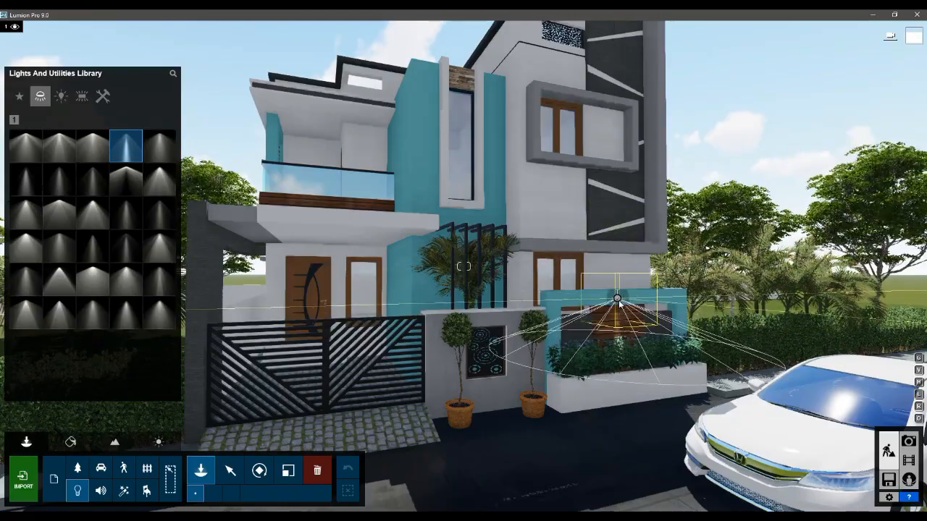
Give the planter spotlight a warm orange colour and adjust its position beneath the teal frame.
{"action": "left_click", "coordinate": [231, 472]}
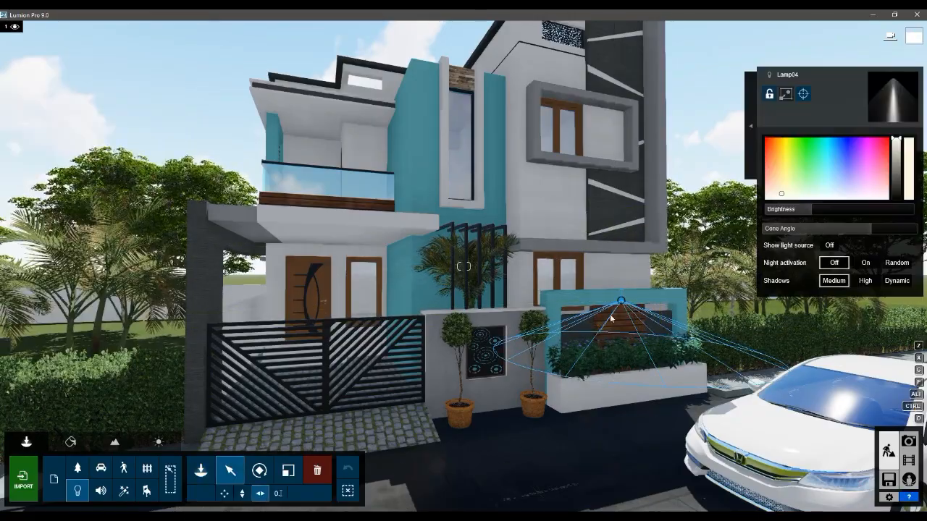
{"action": "scroll", "coordinate": [627, 332], "scroll_direction": "up", "scroll_amount": 2}
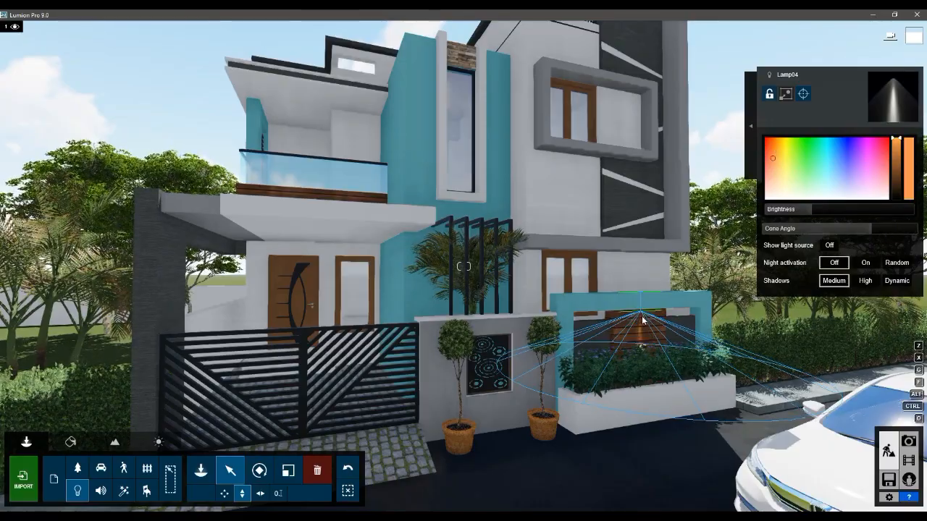
{"action": "left_click", "coordinate": [260, 493]}
{"action": "key", "text": "w"}
{"action": "right_click_drag", "start_coordinate": [679, 345], "coordinate": [573, 401]}
{"action": "left_click_drag", "start_coordinate": [595, 381], "coordinate": [595, 385]}
Place an area light on the ceiling of the upper-floor balcony.
{"action": "key", "text": "s"}
{"action": "right_click_drag", "start_coordinate": [598, 394], "coordinate": [468, 286]}
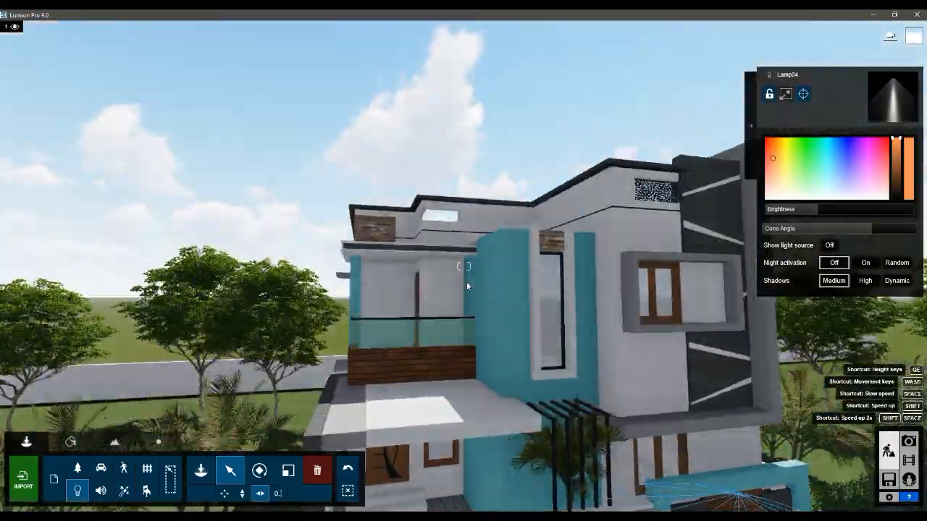
{"action": "key", "text": "w"}
{"action": "key", "text": "s"}
{"action": "right_click_drag", "start_coordinate": [591, 224], "coordinate": [444, 372]}
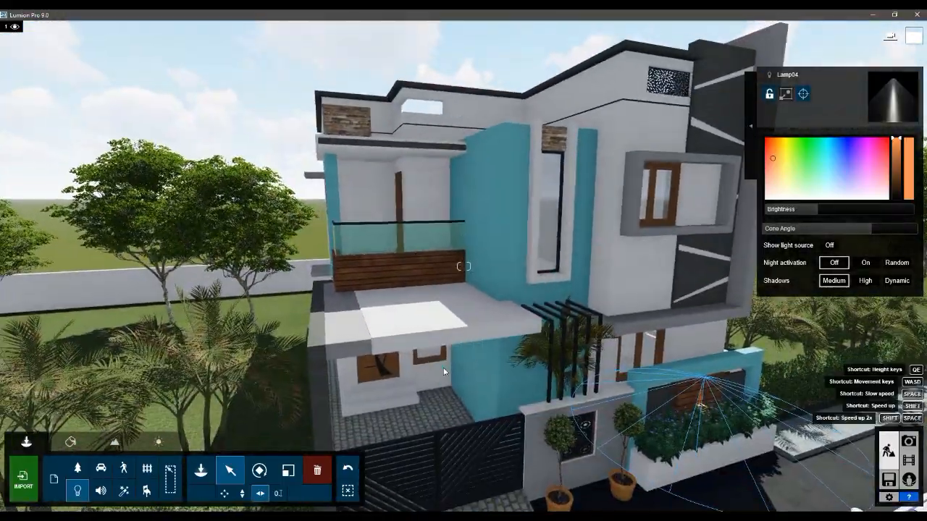
{"action": "key", "text": "w"}
{"action": "left_click", "coordinate": [77, 490]}
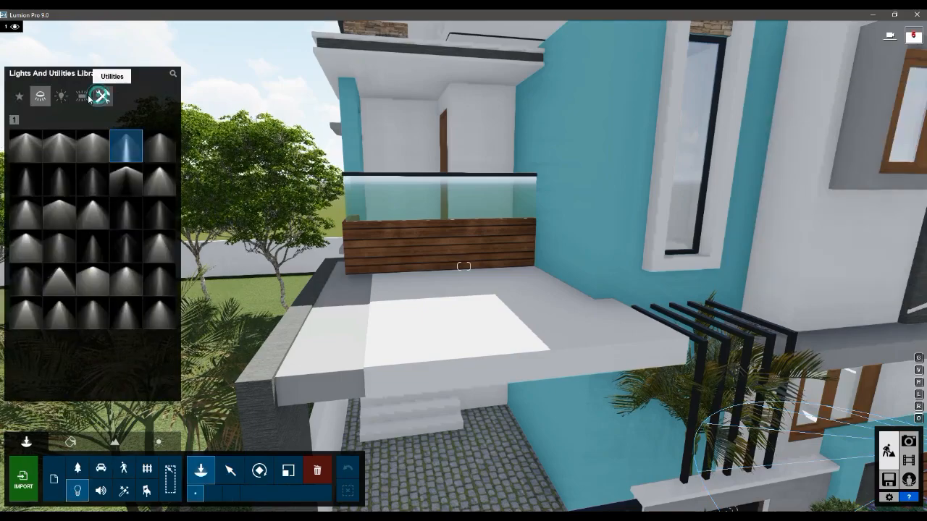
{"action": "left_click", "coordinate": [83, 97]}
{"action": "left_click", "coordinate": [27, 147]}
{"action": "right_click_drag", "start_coordinate": [427, 91], "coordinate": [399, 161]}
{"action": "key", "text": "e"}
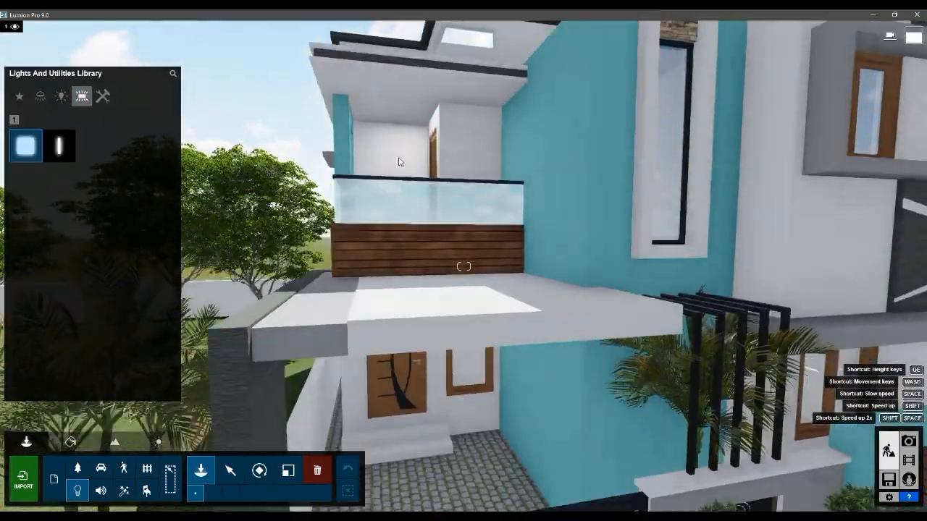
{"action": "left_click", "coordinate": [395, 86]}
Enlarge the balcony's area light to fit the ceiling and tint it warm yellow-orange.
{"action": "left_click", "coordinate": [395, 86]}
{"action": "mouse_move", "coordinate": [810, 271]}
{"action": "left_mouse_down"}
{"action": "mouse_move", "coordinate": [848, 276]}
{"action": "mouse_move", "coordinate": [809, 276]}
{"action": "mouse_move", "coordinate": [846, 292]}
{"action": "mouse_move", "coordinate": [816, 276]}
{"action": "left_mouse_up"}
{"action": "left_click", "coordinate": [780, 165]}
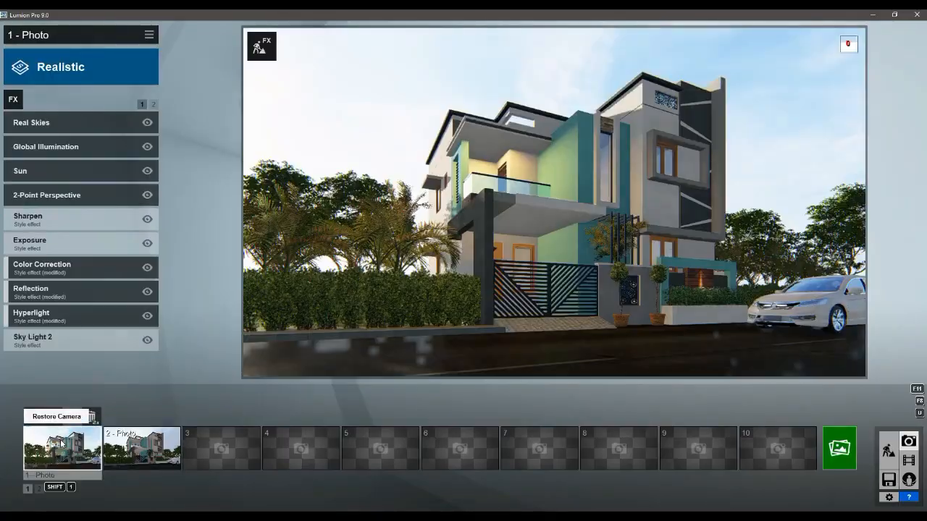
Return to build mode and place an area light on the porch ceiling above the entrance.
{"action": "left_click", "coordinate": [888, 450]}
{"action": "left_click", "coordinate": [400, 212]}
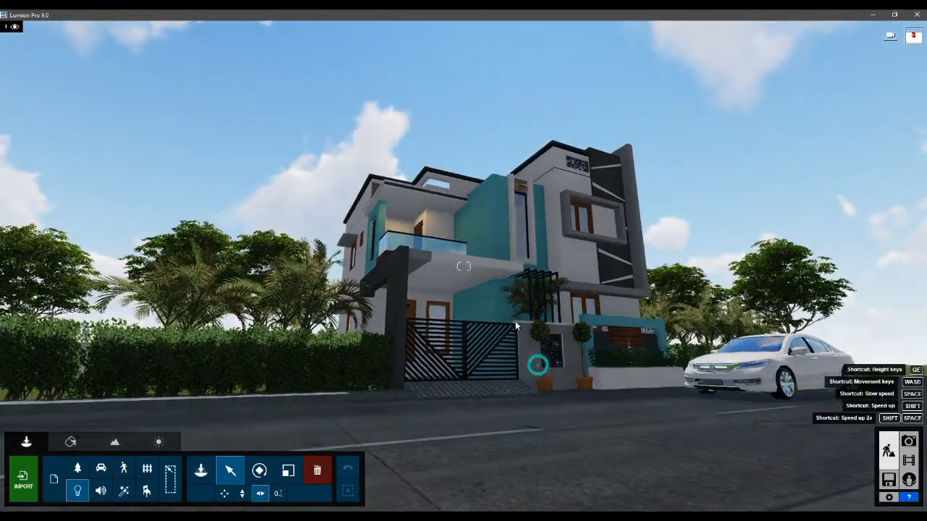
{"action": "key", "text": "w"}
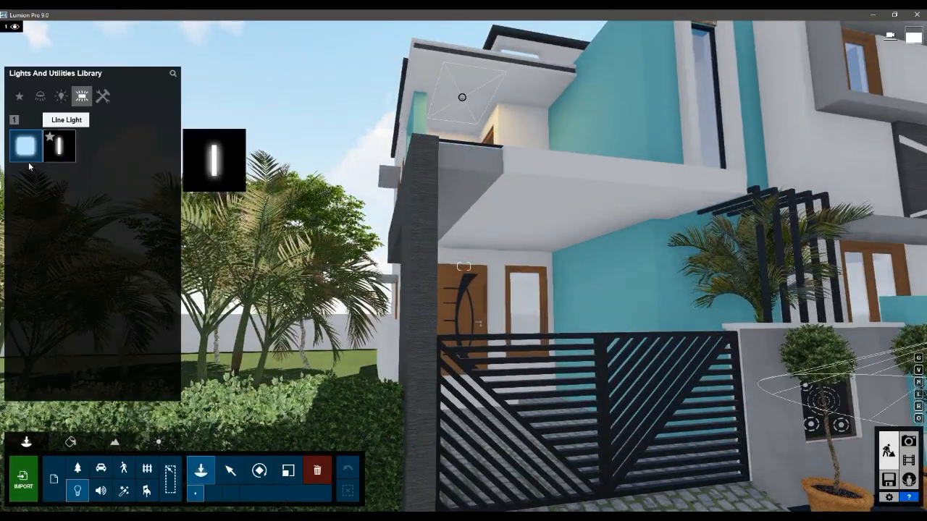
{"action": "left_click", "coordinate": [525, 216]}
Size the porch area light to 3.1 m long, shift it under the canopy, tint it yellow-orange and check it in photo 1.
{"action": "left_click_drag", "start_coordinate": [816, 277], "coordinate": [849, 288]}
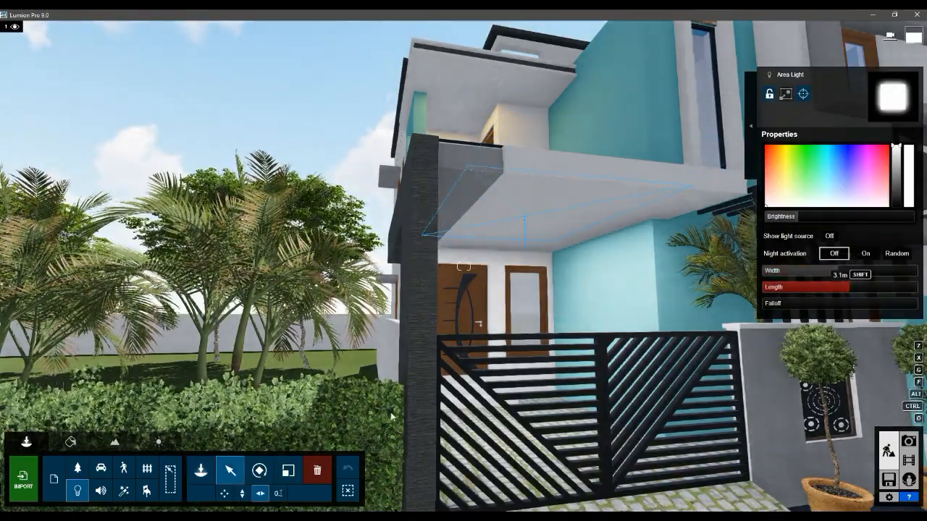
{"action": "left_click_drag", "start_coordinate": [515, 226], "coordinate": [509, 234]}
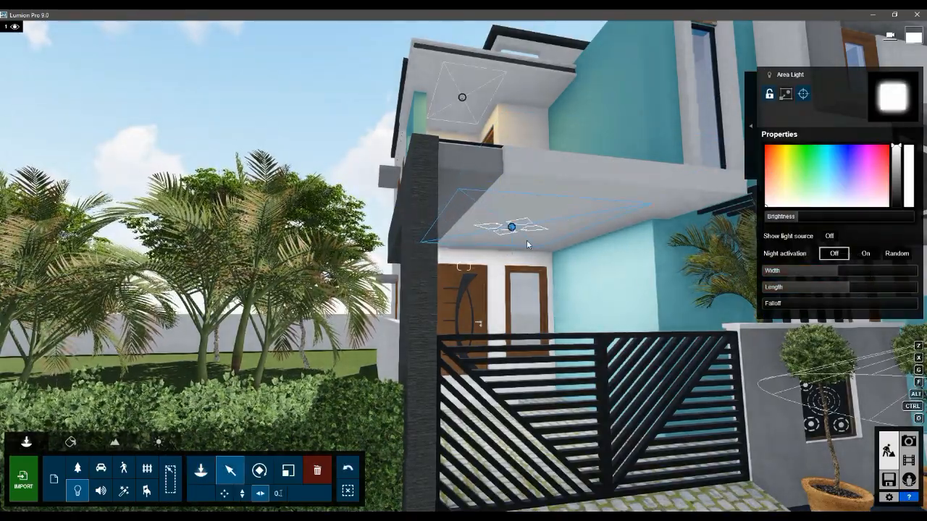
{"action": "left_click", "coordinate": [779, 165]}
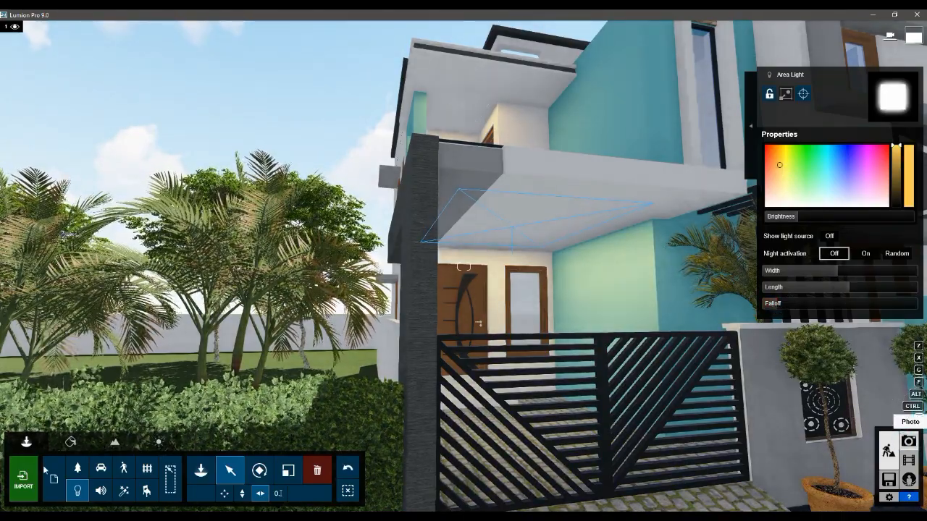
{"action": "left_click", "coordinate": [909, 441]}
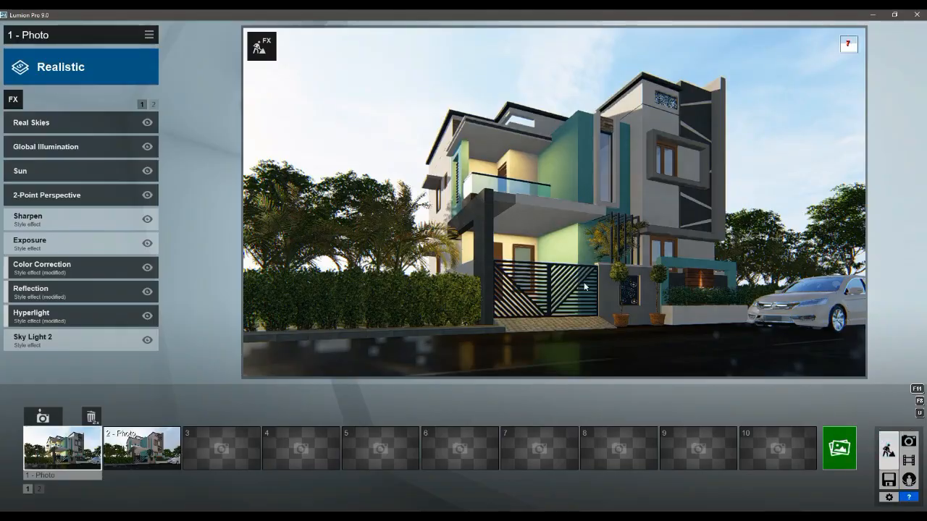
Return to build mode and bring the interior of the upper-floor room behind the tall window into view.
{"action": "left_click", "coordinate": [888, 451]}
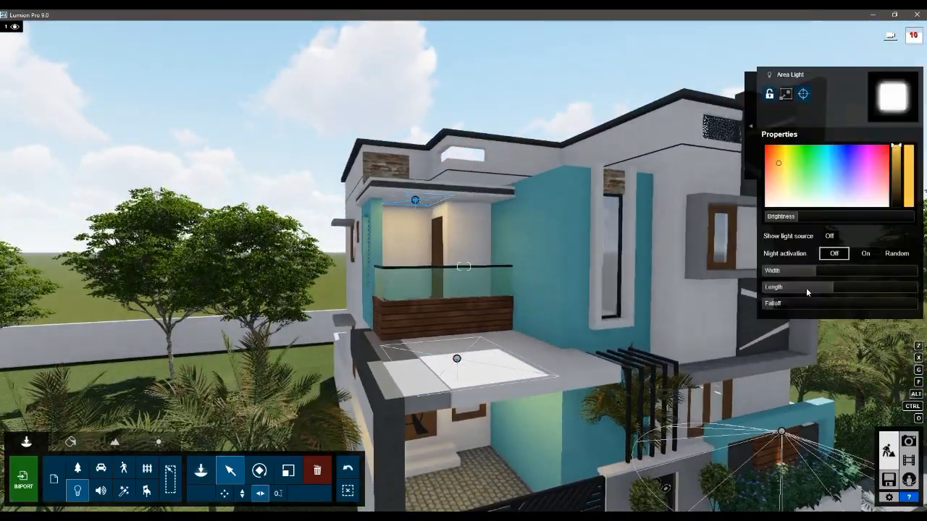
{"action": "key", "text": "w"}
{"action": "right_click_drag", "start_coordinate": [677, 211], "coordinate": [264, 323]}
{"action": "key", "text": "s"}
{"action": "right_click_drag", "start_coordinate": [341, 244], "coordinate": [445, 258]}
{"action": "key", "text": "w"}
{"action": "left_click", "coordinate": [78, 490]}
{"action": "left_click", "coordinate": [345, 41]}
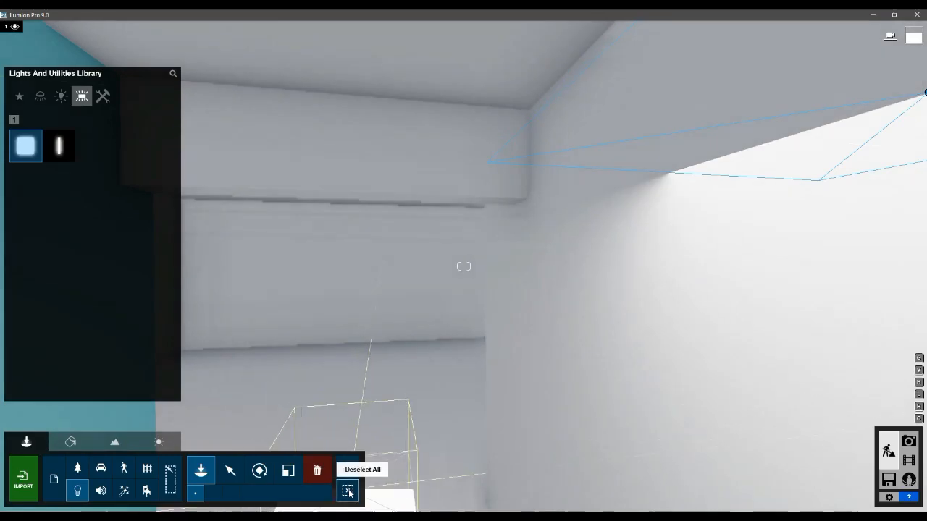
{"action": "left_click", "coordinate": [230, 470]}
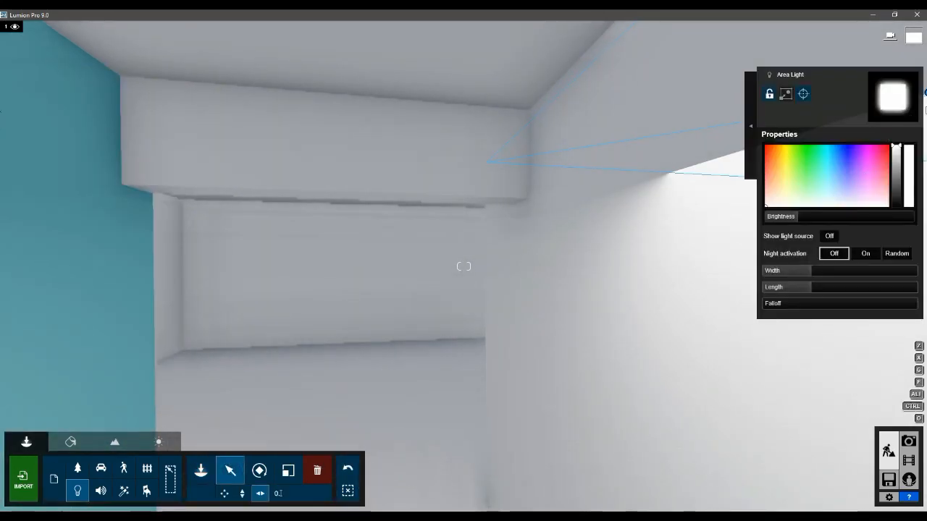
{"action": "left_click", "coordinate": [308, 474]}
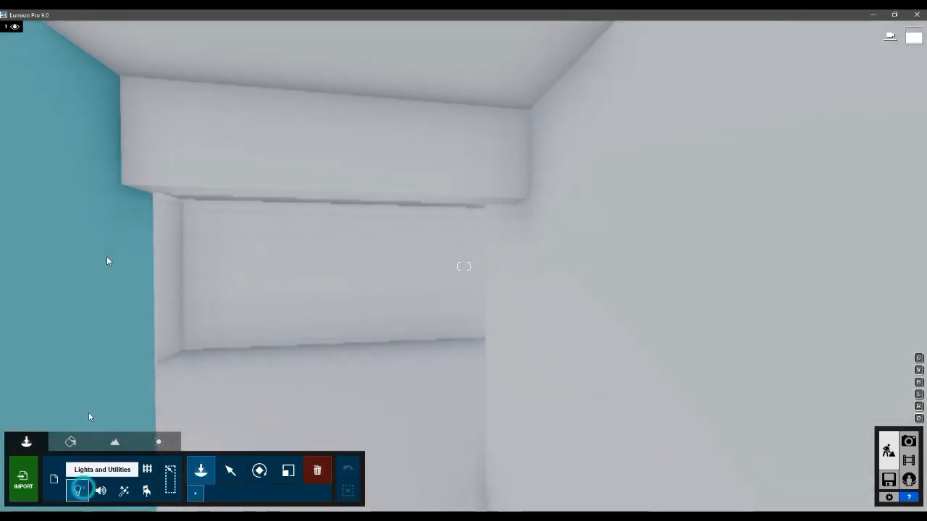
Place an area light in the room behind the tall window and position it on the ceiling.
{"action": "left_click", "coordinate": [78, 491]}
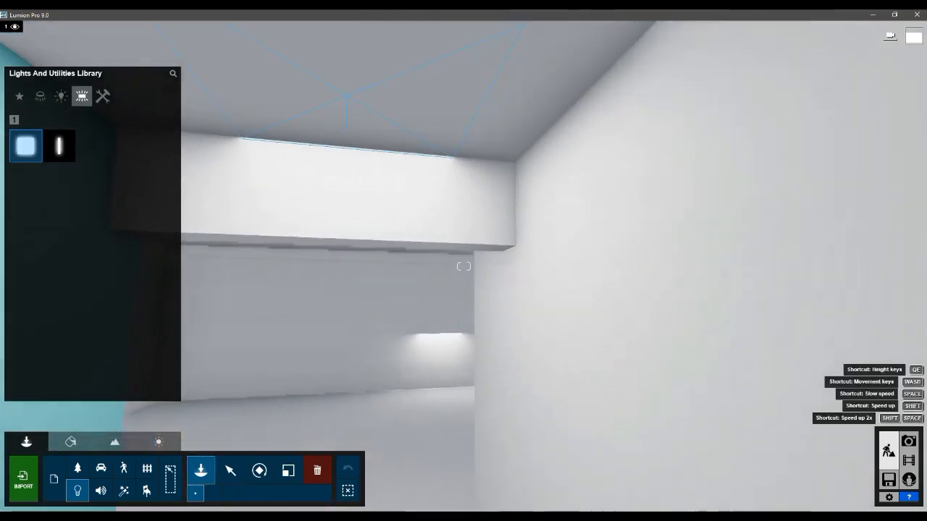
{"action": "right_click_drag", "start_coordinate": [346, 66], "coordinate": [377, 275]}
{"action": "left_click", "coordinate": [378, 275]}
{"action": "left_click", "coordinate": [230, 471]}
{"action": "left_click_drag", "start_coordinate": [377, 276], "coordinate": [396, 163]}
Enlarge the room's area light, tint it warm orange and check it from photo 1's camera.
{"action": "left_click_drag", "start_coordinate": [805, 272], "coordinate": [820, 292]}
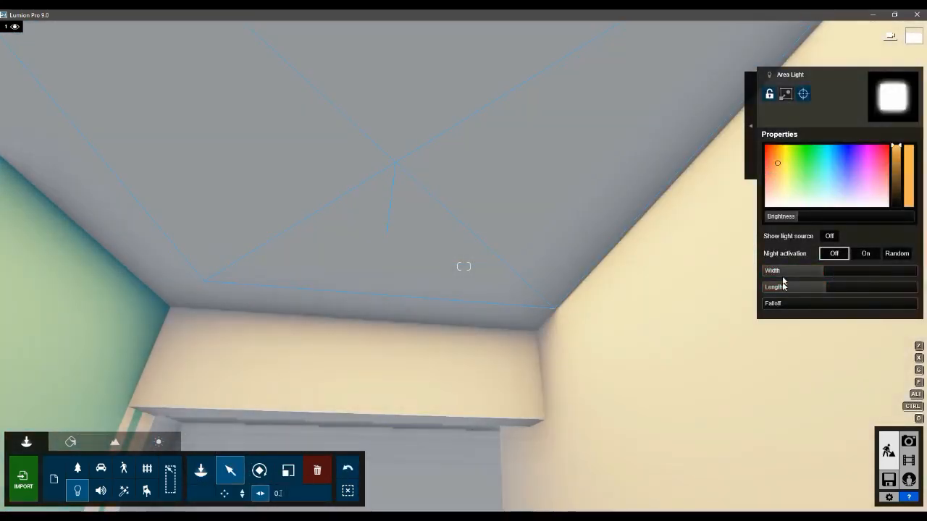
{"action": "left_click", "coordinate": [775, 167]}
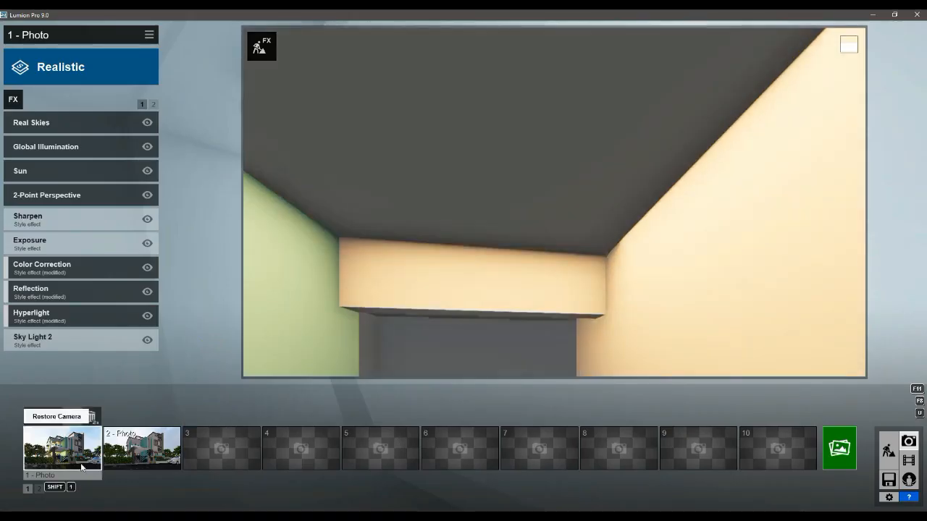
{"action": "left_click", "coordinate": [63, 446]}
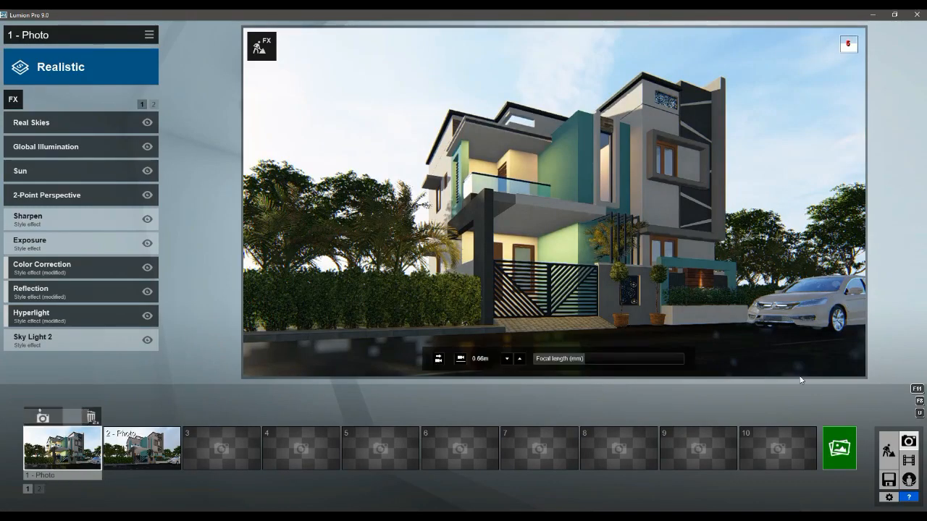
Back in build mode, select the area light behind the tall window, raise its brightness to about 226 and increase its falloff.
{"action": "left_click", "coordinate": [888, 452]}
{"action": "key", "text": "w"}
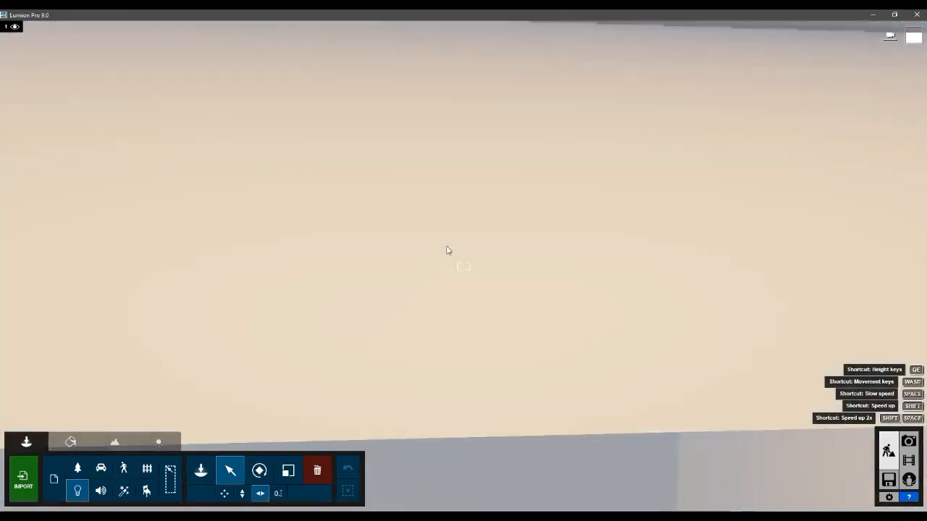
{"action": "key", "text": "s"}
{"action": "right_click_drag", "start_coordinate": [446, 247], "coordinate": [471, 227]}
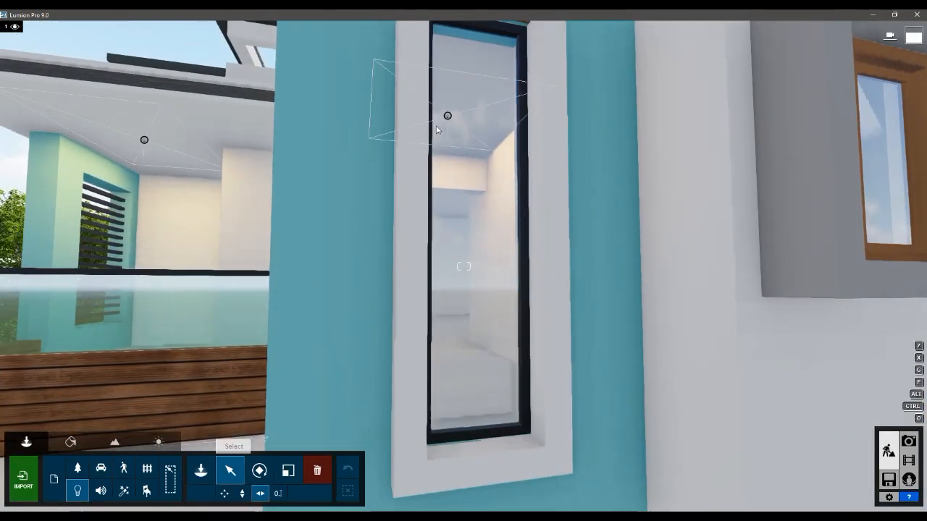
{"action": "left_click", "coordinate": [439, 87]}
{"action": "mouse_move", "coordinate": [791, 216]}
{"action": "left_mouse_down"}
{"action": "mouse_move", "coordinate": [845, 213]}
{"action": "mouse_move", "coordinate": [806, 218]}
{"action": "left_mouse_up"}
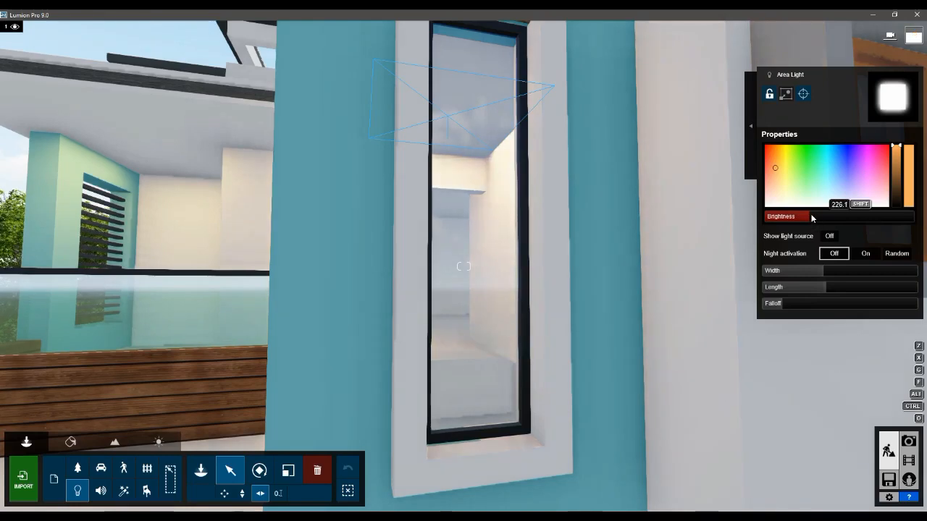
{"action": "left_click_drag", "start_coordinate": [797, 305], "coordinate": [797, 304]}
{"action": "left_click", "coordinate": [810, 219]}
{"action": "left_click", "coordinate": [807, 304]}
Try a near-white colour for the tall window's area light, then settle on a yellow-orange tint.
{"action": "left_click_drag", "start_coordinate": [778, 169], "coordinate": [776, 163]}
{"action": "left_click_drag", "start_coordinate": [776, 163], "coordinate": [766, 204]}
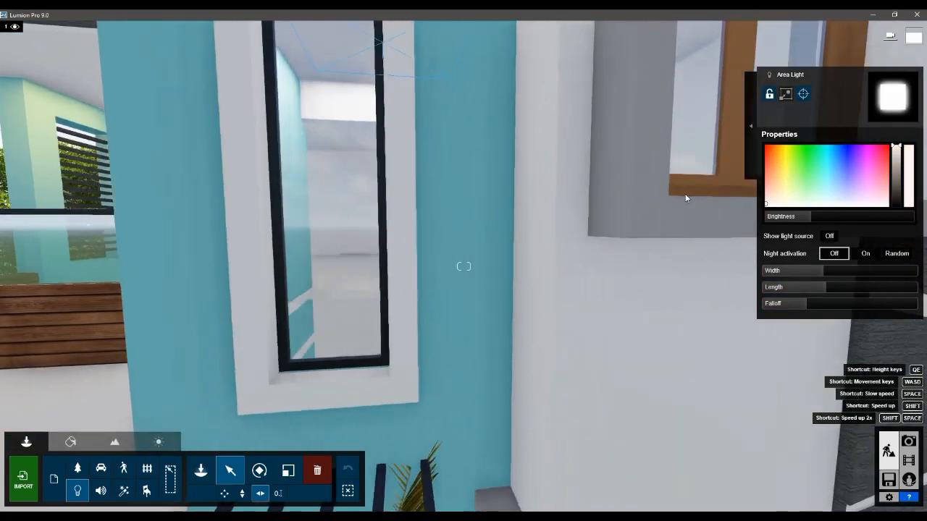
{"action": "left_click", "coordinate": [781, 160]}
Place an area light on the ceiling of the upper-floor room behind the wooden-framed window.
{"action": "right_click_drag", "start_coordinate": [536, 225], "coordinate": [476, 113]}
{"action": "key", "text": "s"}
{"action": "key", "text": "w"}
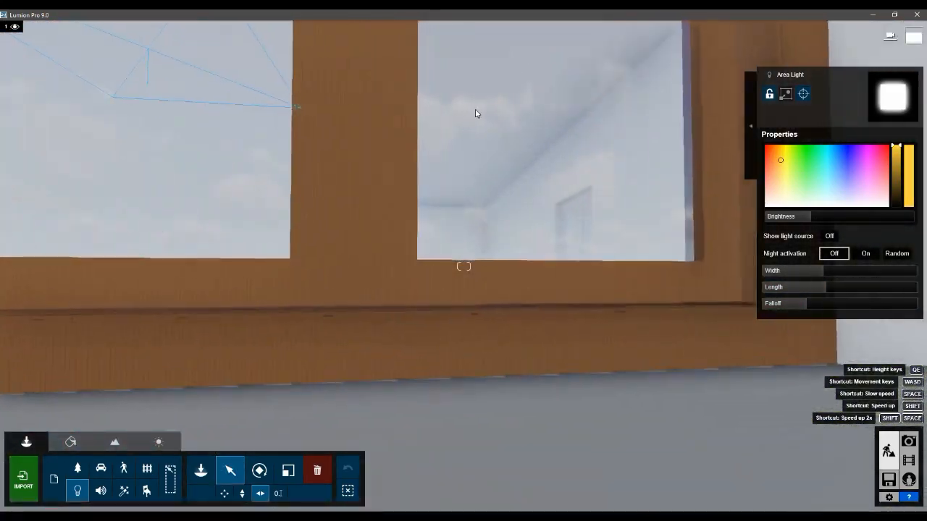
{"action": "key", "text": "q"}
{"action": "key", "text": "w"}
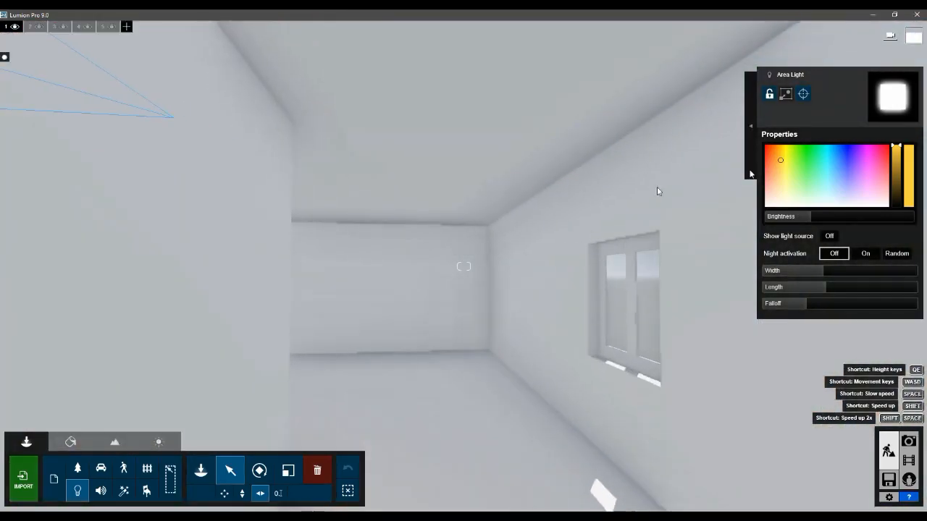
{"action": "left_click", "coordinate": [77, 491]}
{"action": "left_click", "coordinate": [472, 136]}
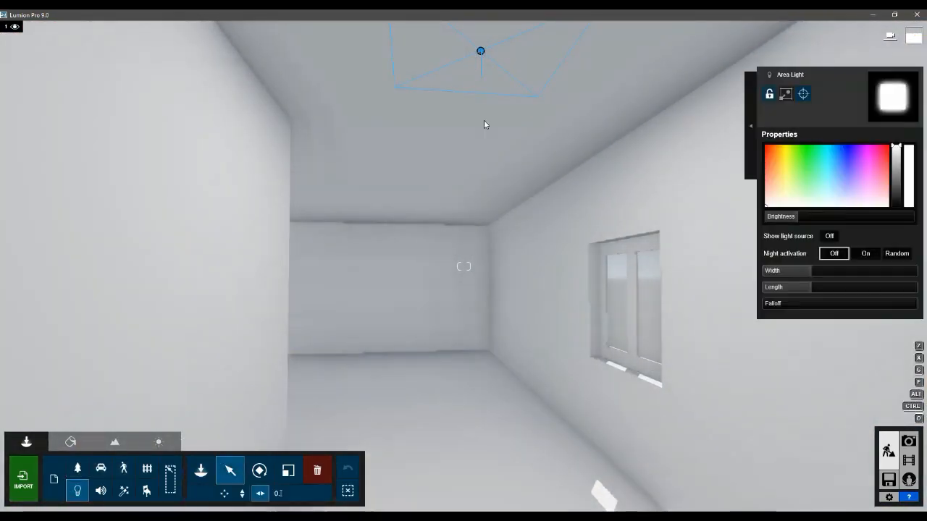
Widen and lengthen the new area light, tint it yellow-orange, raise its brightness and falloff, and keep night activation off.
{"action": "left_click_drag", "start_coordinate": [826, 274], "coordinate": [834, 280]}
{"action": "left_click", "coordinate": [832, 286]}
{"action": "left_click", "coordinate": [780, 163]}
{"action": "left_click_drag", "start_coordinate": [776, 303], "coordinate": [808, 305]}
{"action": "left_click_drag", "start_coordinate": [801, 217], "coordinate": [812, 218]}
{"action": "mouse_move", "coordinate": [807, 306]}
{"action": "left_mouse_down"}
{"action": "mouse_move", "coordinate": [788, 306]}
{"action": "mouse_move", "coordinate": [808, 306]}
{"action": "left_mouse_up"}
{"action": "left_click", "coordinate": [856, 254]}
{"action": "left_click", "coordinate": [833, 256]}
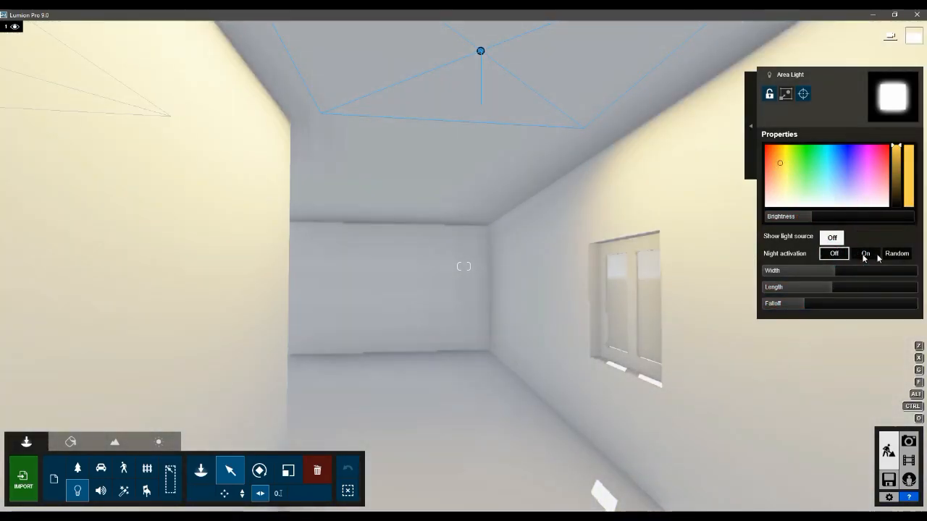
{"action": "left_click", "coordinate": [892, 254]}
{"action": "left_click", "coordinate": [833, 253]}
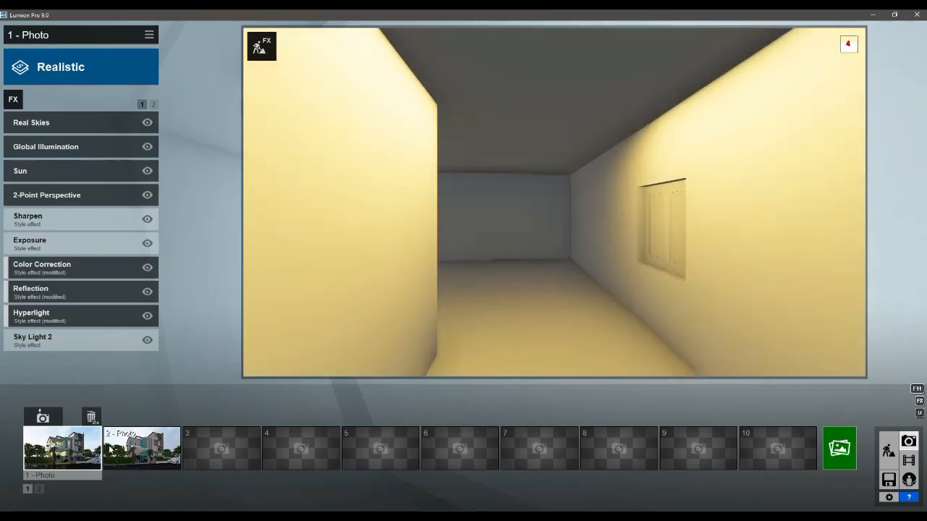
Check the newly lit room from photo 1's saved camera and in the render preview.
{"action": "left_click", "coordinate": [44, 418]}
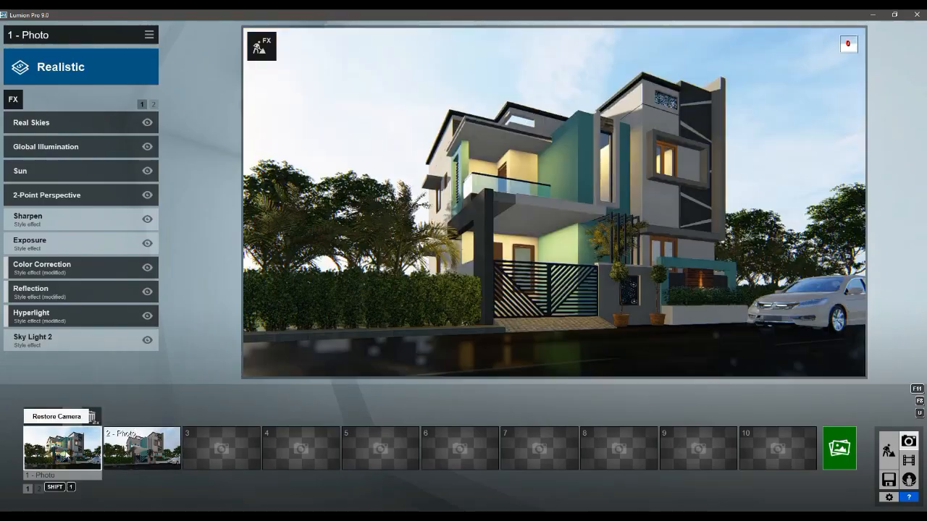
{"action": "left_click", "coordinate": [825, 437]}
{"action": "left_click", "coordinate": [732, 117]}
Make the road's material less reflective, save the material change and return to photo mode.
{"action": "left_click", "coordinate": [889, 450]}
{"action": "left_click", "coordinate": [70, 442]}
{"action": "left_click", "coordinate": [177, 405]}
{"action": "left_click_drag", "start_coordinate": [64, 353], "coordinate": [29, 353]}
{"action": "left_click", "coordinate": [882, 487]}
{"action": "left_click", "coordinate": [908, 441]}
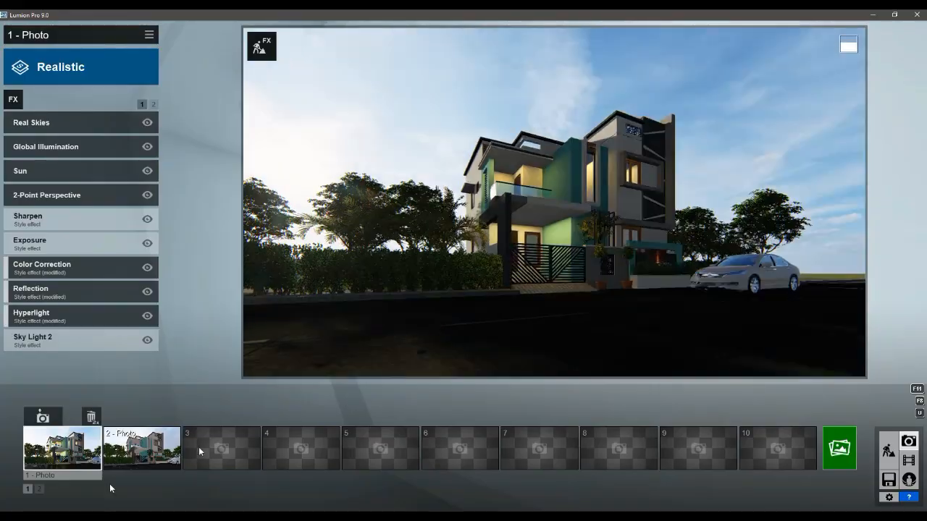
Render the exterior shot at Desktop size (1920x1080) and save it as JPG file 1, overwriting the existing image.
{"action": "left_click", "coordinate": [138, 453]}
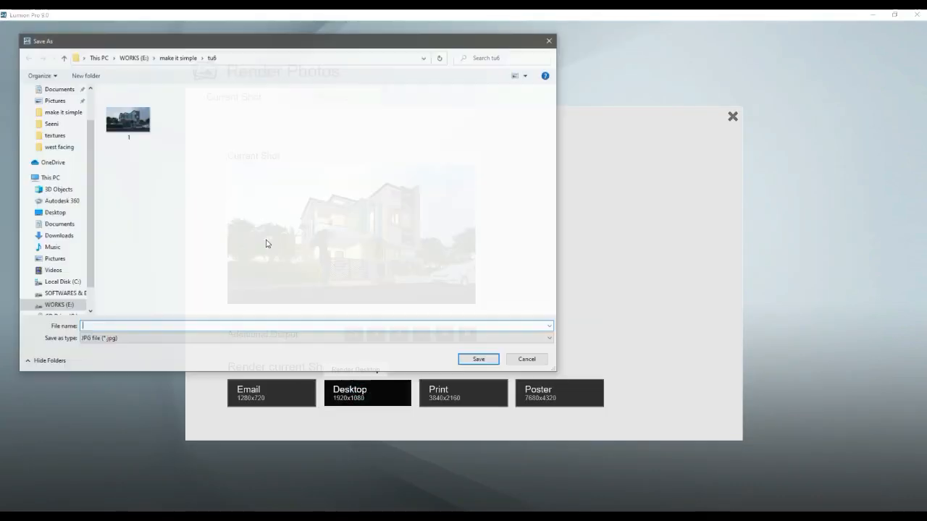
{"action": "left_click", "coordinate": [478, 357]}
{"action": "left_click", "coordinate": [478, 301]}
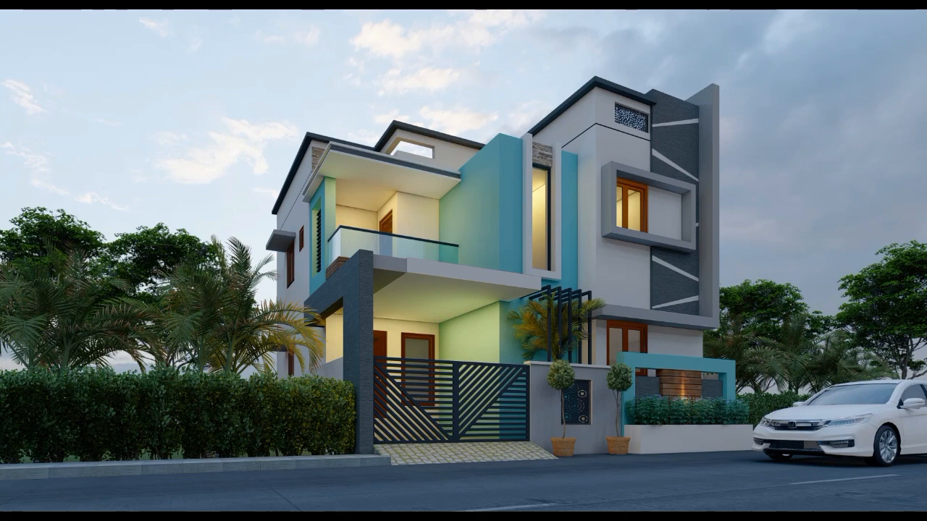
Examine the facade lighting in the rendered 1.jpg up close in the image viewer.
{"action": "scroll", "coordinate": [654, 182], "scroll_direction": "up", "scroll_amount": 5}
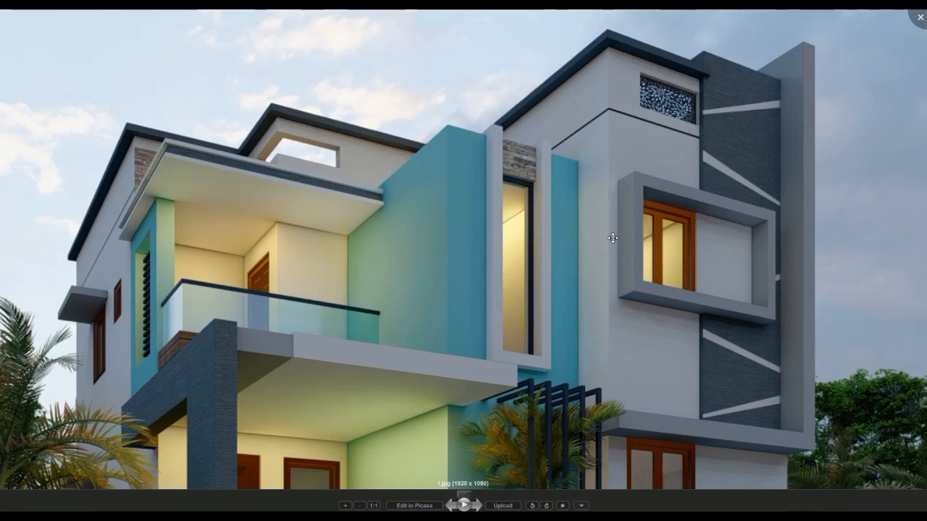
{"action": "scroll", "coordinate": [612, 238], "scroll_direction": "down", "scroll_amount": 2}
{"action": "scroll", "coordinate": [575, 256], "scroll_direction": "down", "scroll_amount": 3}
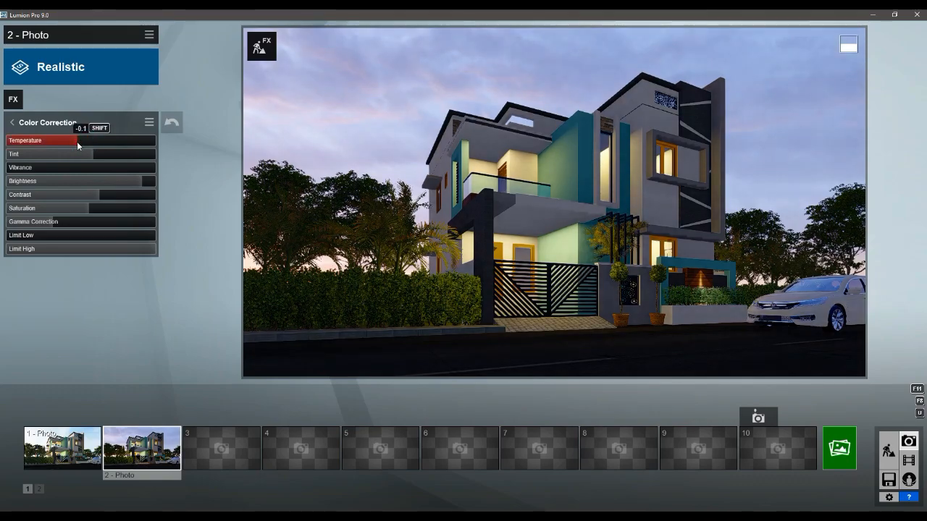
Delete the white Honda car on the road and place the imported white Mercedes sedan in its spot.
{"action": "left_click", "coordinate": [888, 451]}
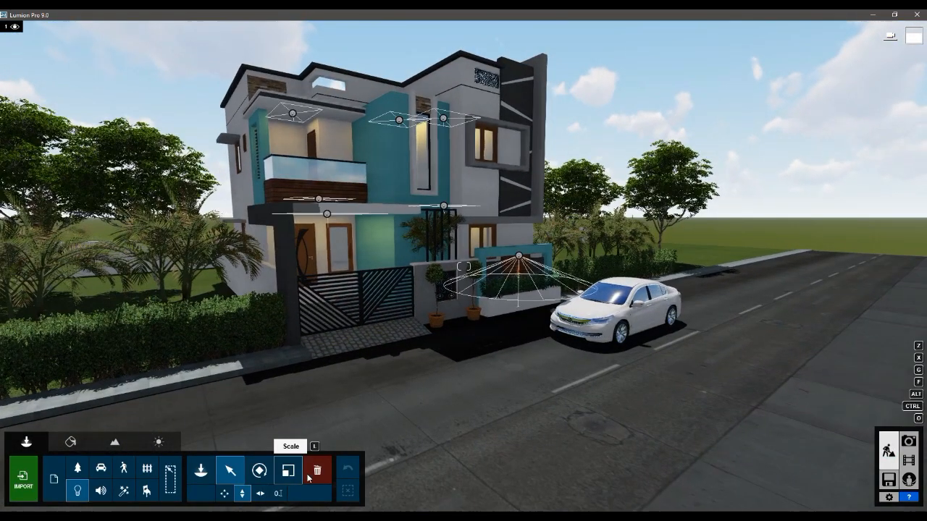
{"action": "left_click", "coordinate": [55, 480]}
{"action": "left_click", "coordinate": [566, 344]}
{"action": "left_click", "coordinate": [55, 480]}
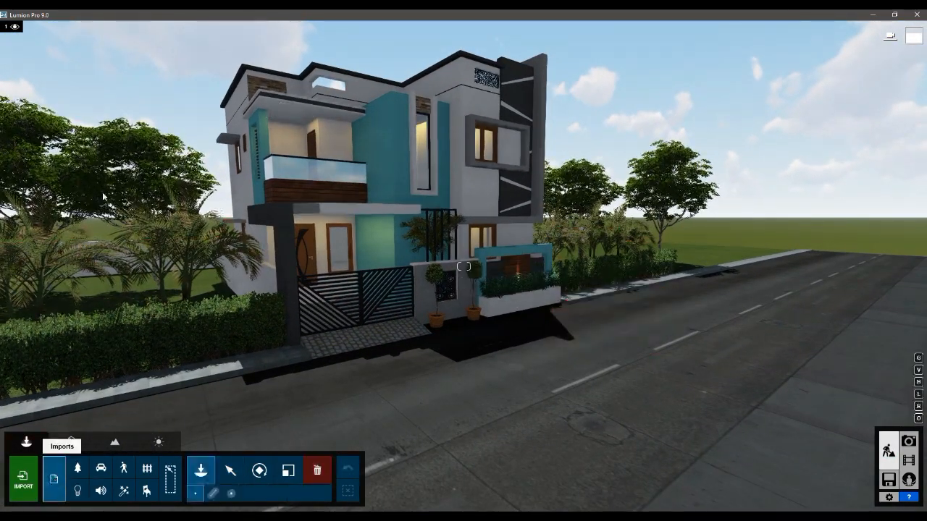
{"action": "left_click", "coordinate": [91, 186]}
{"action": "left_click", "coordinate": [59, 186]}
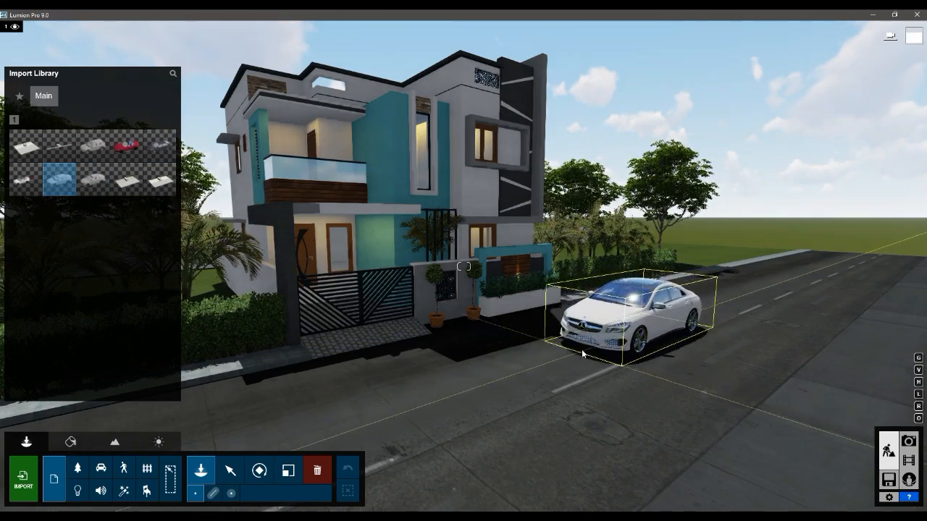
{"action": "left_click", "coordinate": [585, 346]}
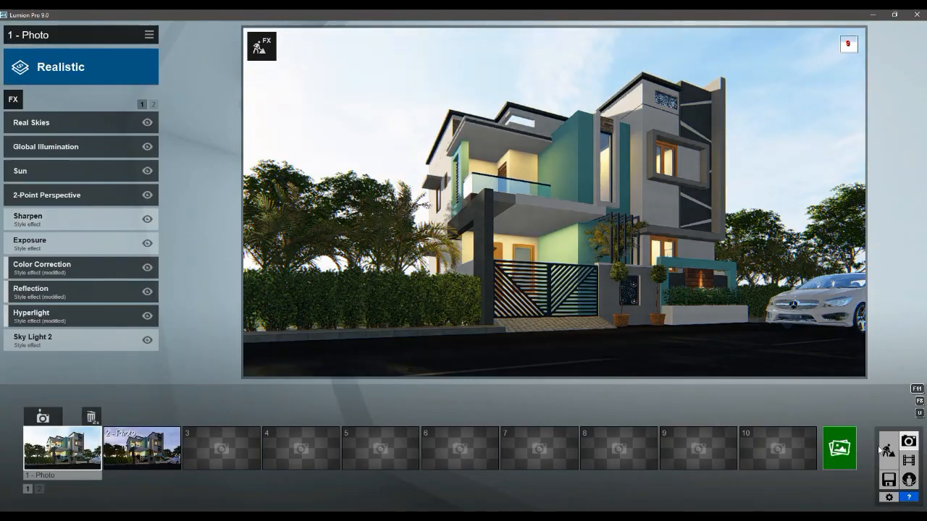
Move the Mercedes horizontally along the road so more of it fits into the photo frame.
{"action": "left_click", "coordinate": [888, 450]}
{"action": "right_click_drag", "start_coordinate": [797, 407], "coordinate": [804, 474]}
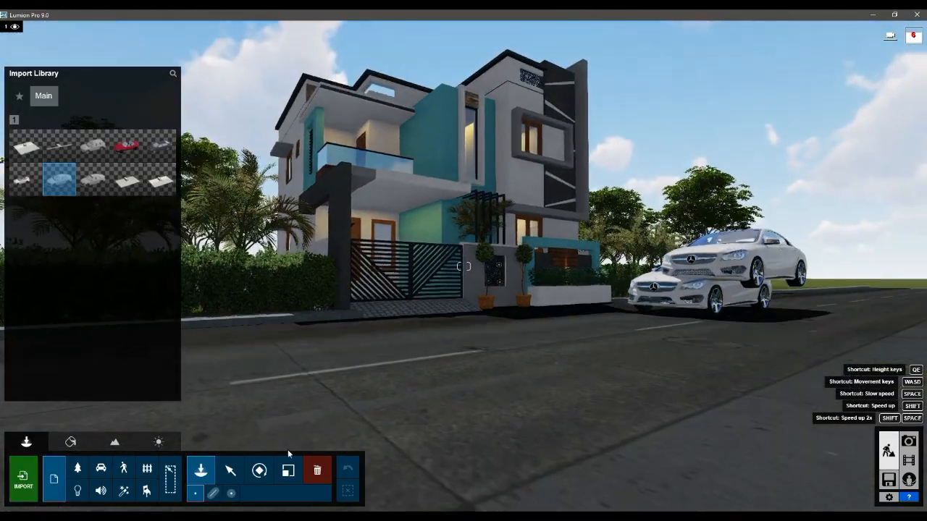
{"action": "left_click", "coordinate": [230, 471]}
{"action": "left_click", "coordinate": [260, 493]}
{"action": "left_click_drag", "start_coordinate": [650, 363], "coordinate": [617, 367]}
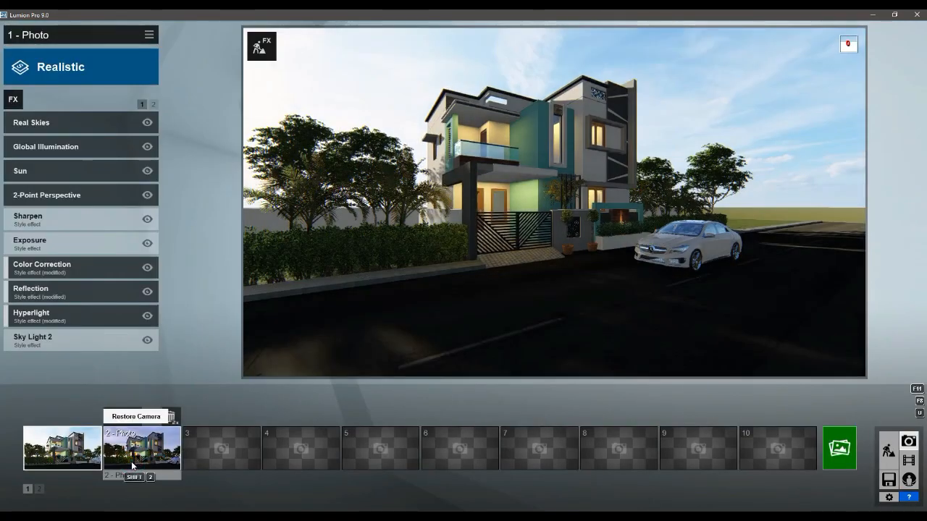
Examine the gate and entrance of photo 2 up close and restore the photo's saved camera.
{"action": "left_click", "coordinate": [142, 448]}
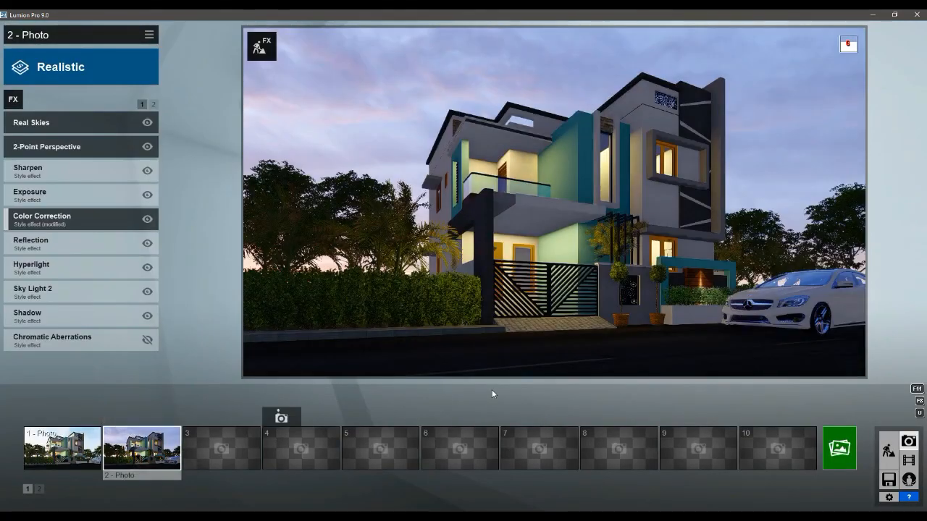
{"action": "scroll", "coordinate": [396, 377], "scroll_direction": "up", "scroll_amount": 5}
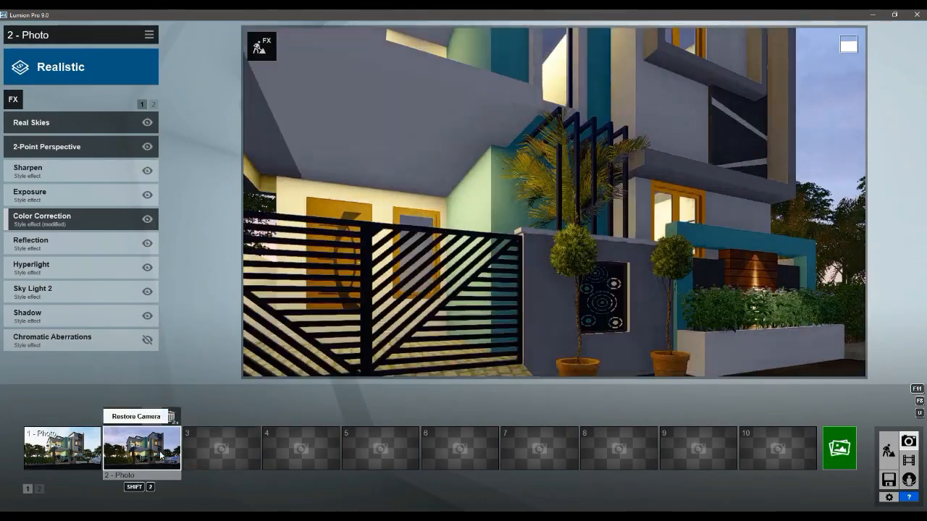
{"action": "left_click", "coordinate": [123, 416]}
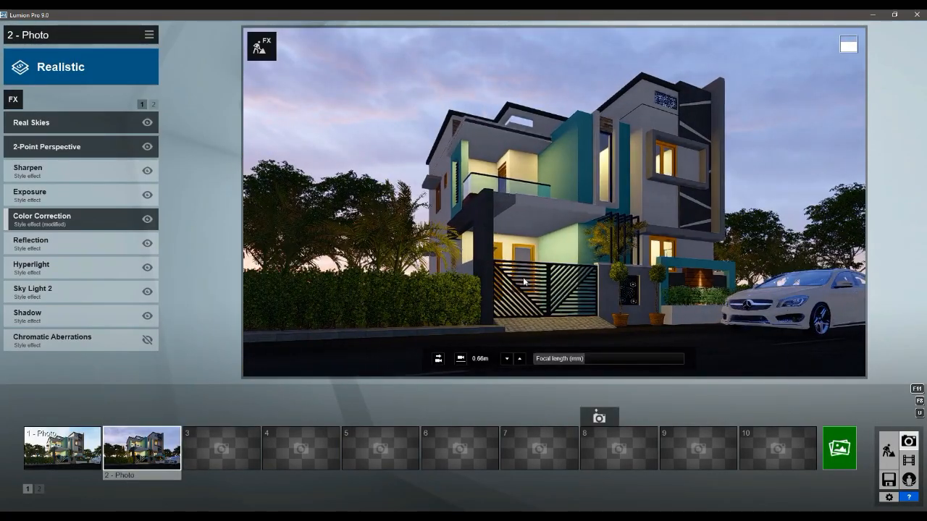
{"action": "scroll", "coordinate": [524, 280], "scroll_direction": "up", "scroll_amount": 5}
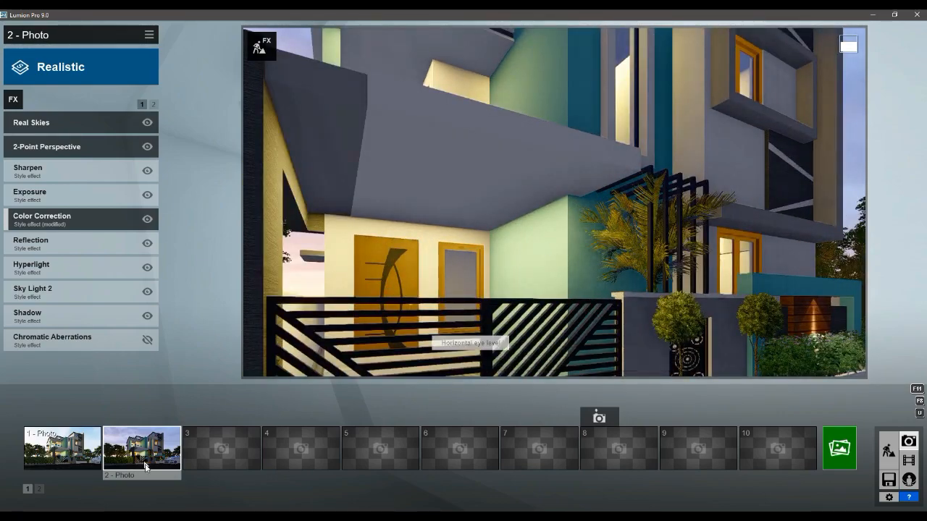
{"action": "left_click", "coordinate": [145, 468]}
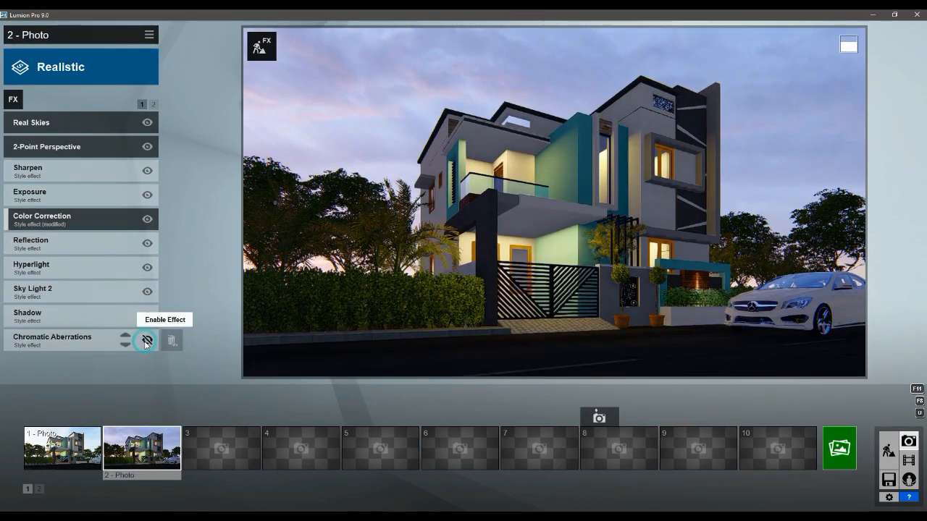
Open photo 2's Depth of Field effect, adjust its amount and confirm the focus in the full-screen focus view.
{"action": "left_click", "coordinate": [13, 99]}
{"action": "left_click", "coordinate": [283, 95]}
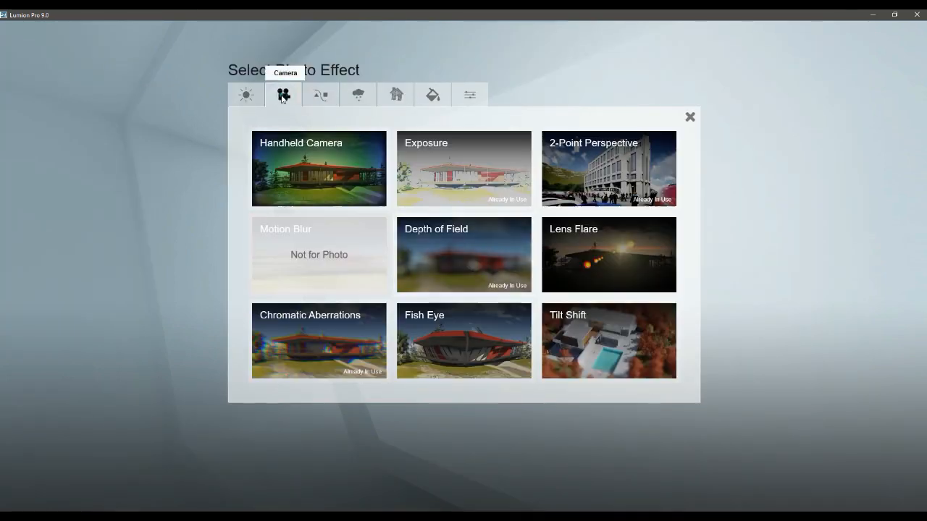
{"action": "left_click", "coordinate": [319, 168]}
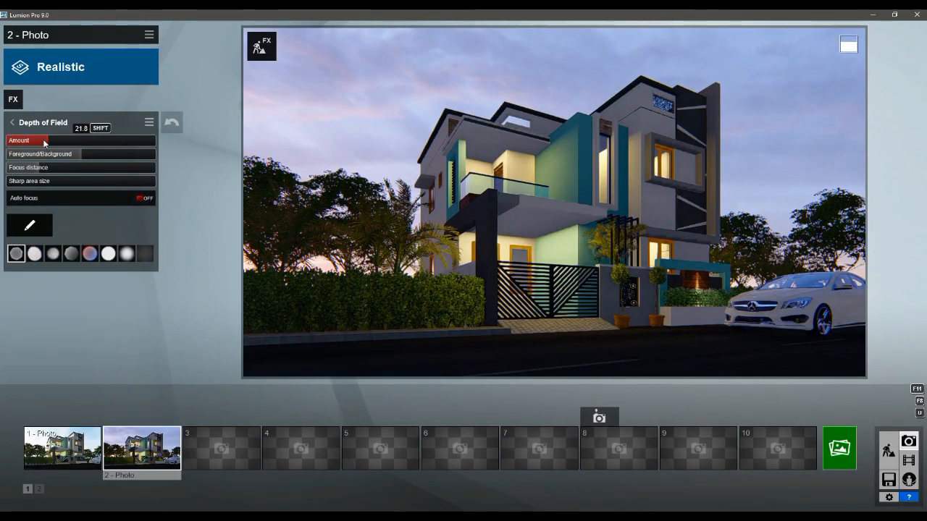
{"action": "left_click", "coordinate": [29, 225]}
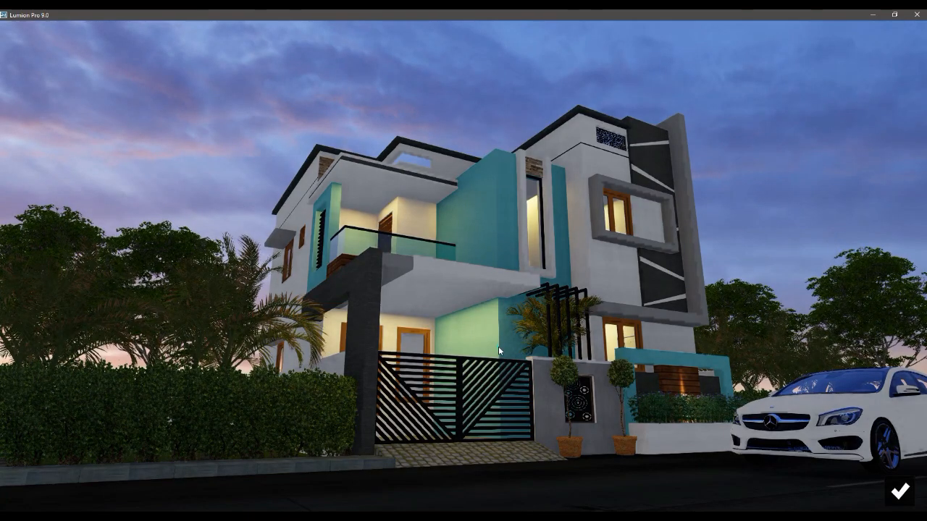
{"action": "left_click", "coordinate": [900, 492]}
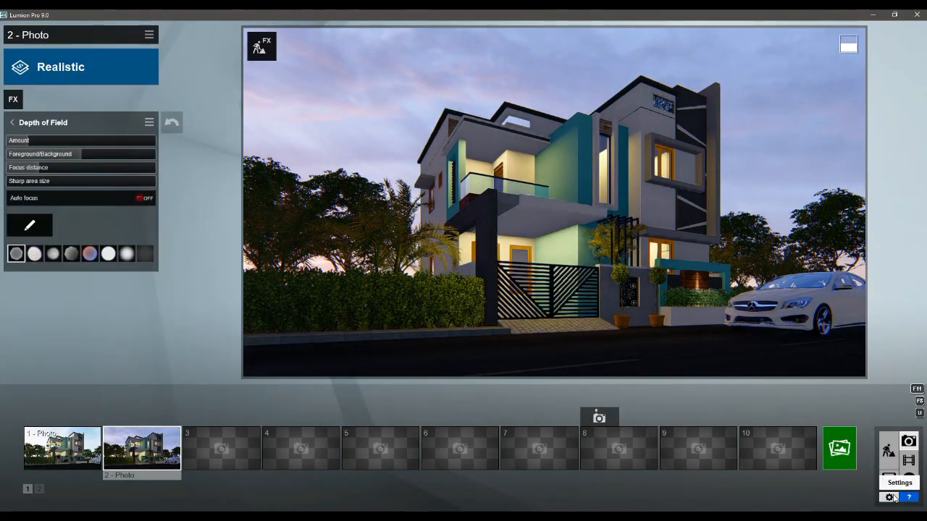
{"action": "left_click", "coordinate": [840, 449]}
{"action": "left_click", "coordinate": [371, 400]}
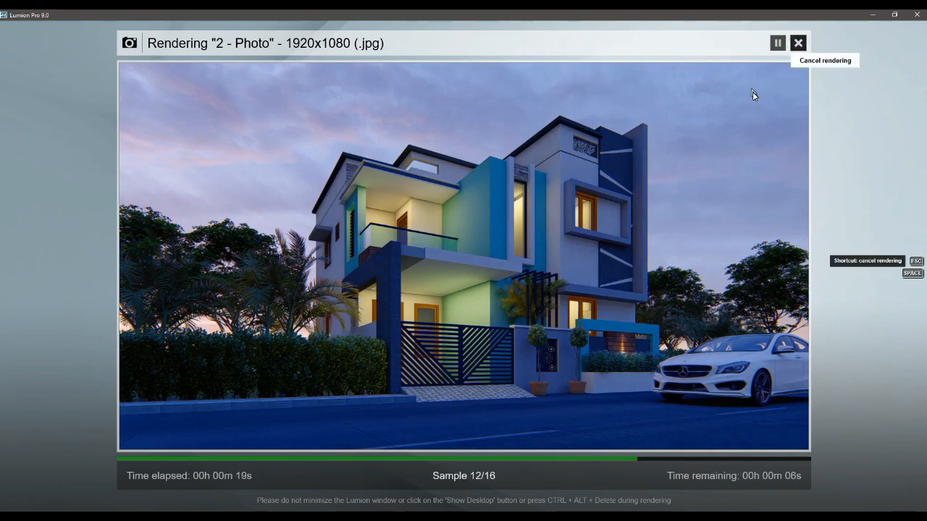
{"action": "left_click", "coordinate": [798, 43]}
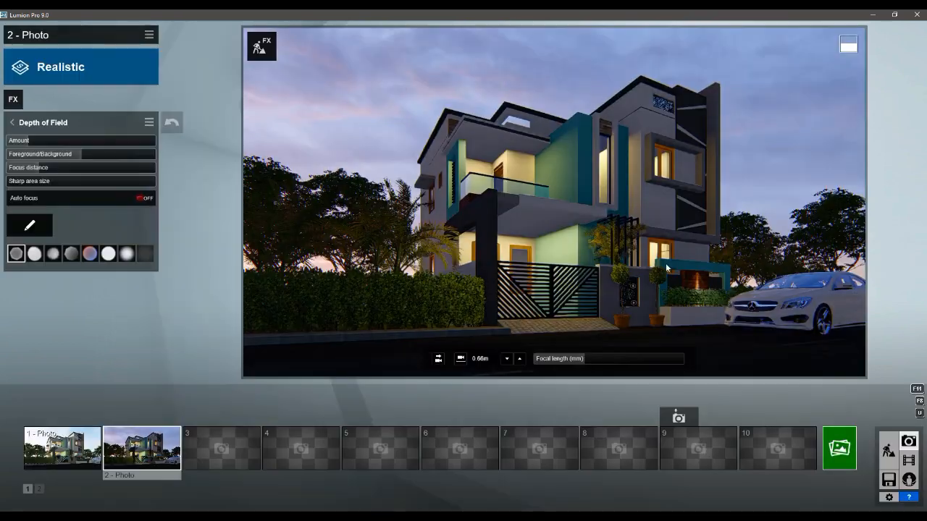
Set photo 2's Real Skies brightness to about 1.9, raise its overall brightness and review the Exposure effect.
{"action": "left_click", "coordinate": [11, 123]}
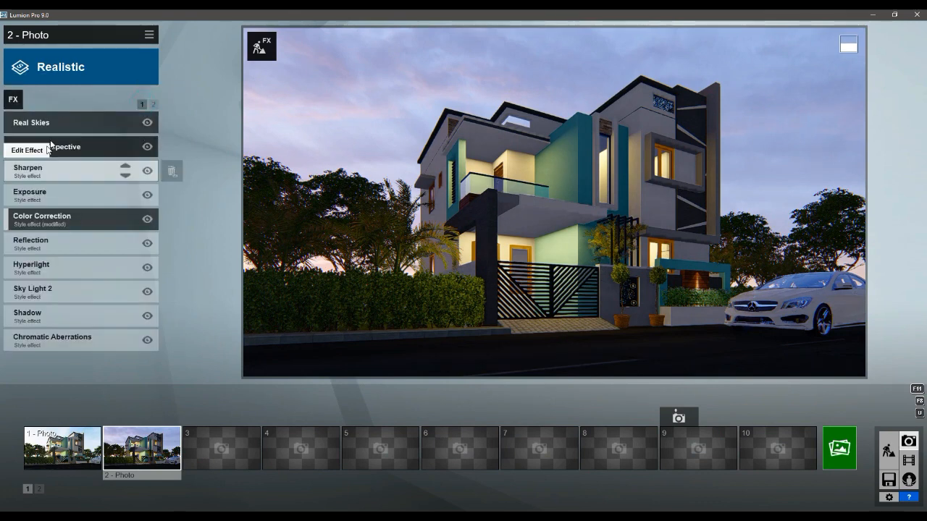
{"action": "left_click", "coordinate": [31, 122]}
{"action": "left_click_drag", "start_coordinate": [72, 193], "coordinate": [109, 208]}
{"action": "left_click", "coordinate": [144, 192]}
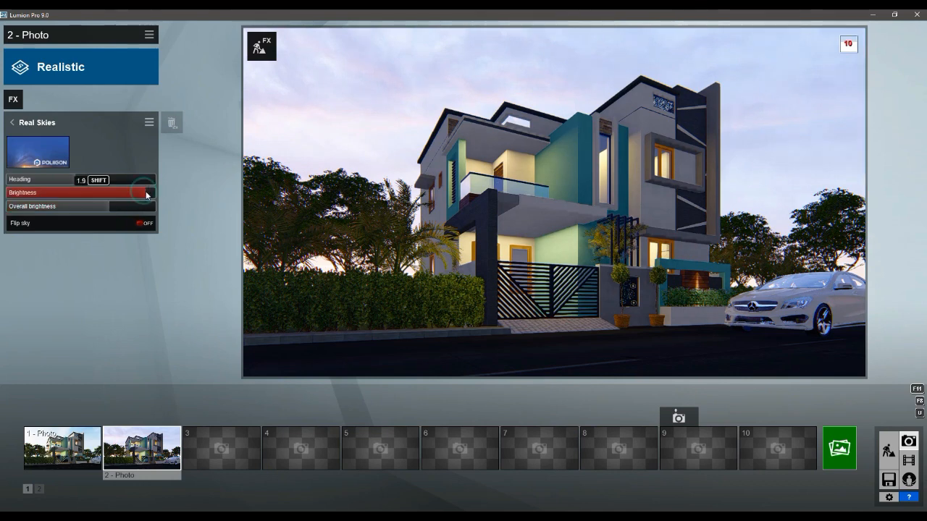
{"action": "left_click", "coordinate": [11, 123]}
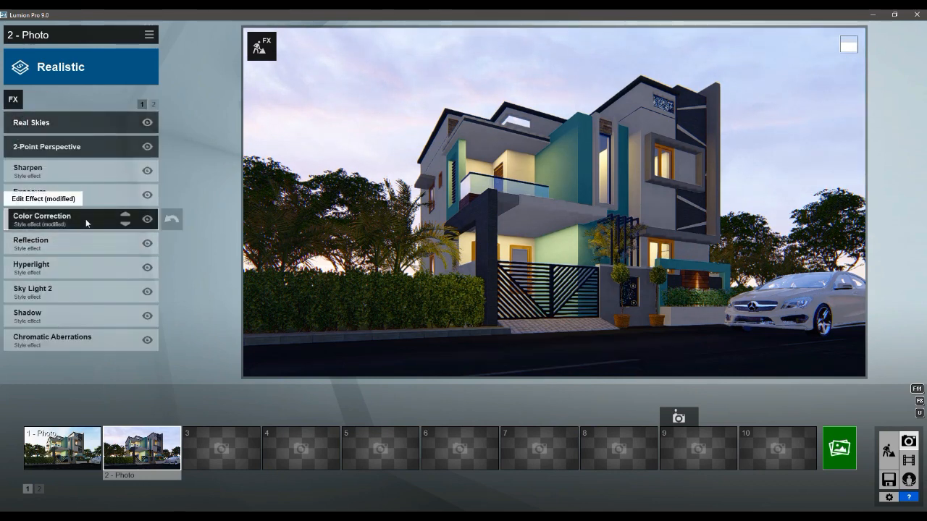
{"action": "left_click", "coordinate": [47, 190]}
{"action": "left_click", "coordinate": [17, 126]}
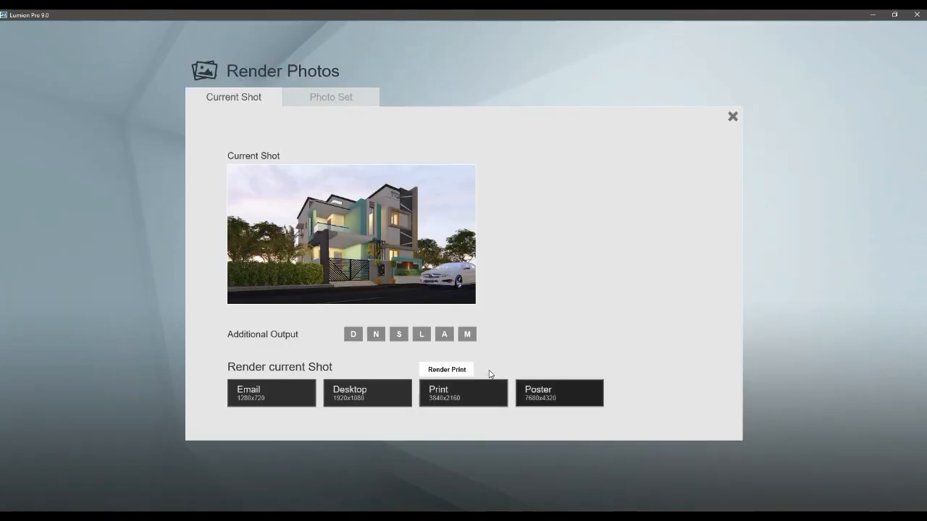
Render photo 2 at Print size (3840x2160) with the lighting output and save it as raw file.
{"action": "left_click", "coordinate": [459, 391]}
{"action": "type", "text": "raw file"}
{"action": "left_click", "coordinate": [479, 360]}
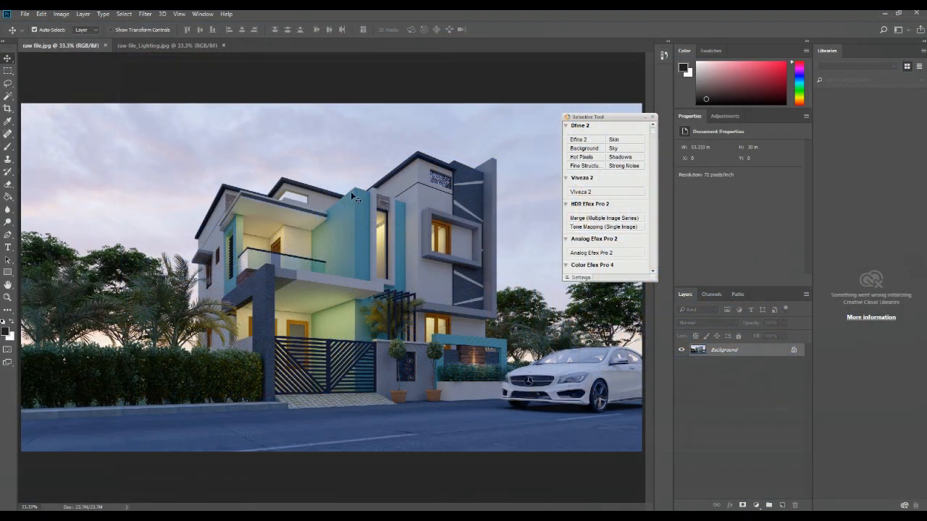
Switch to Photoshop, close the Selective Tool panel and bring the lighting image into raw file.jpg as a new layer.
{"action": "left_click", "coordinate": [652, 118]}
{"action": "left_click", "coordinate": [171, 46]}
{"action": "left_click_drag", "start_coordinate": [56, 49], "coordinate": [332, 254]}
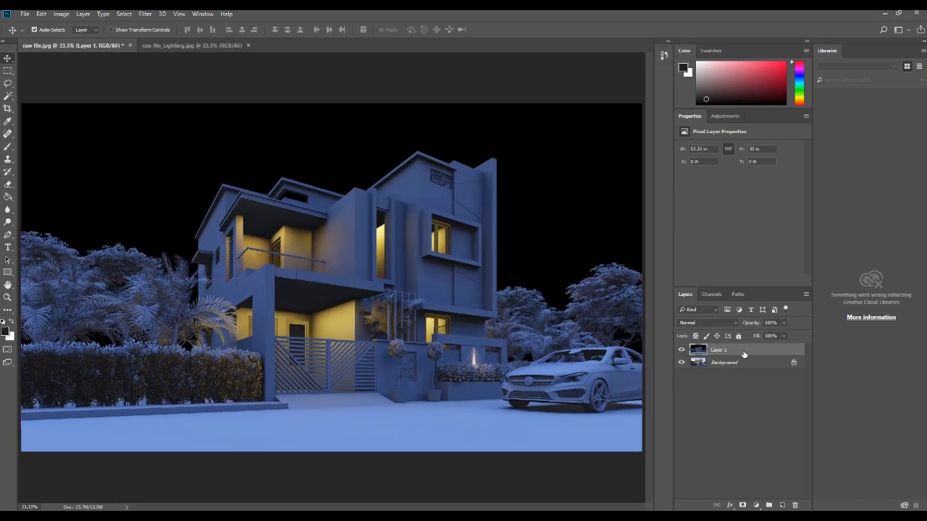
Convert the locked Background into a regular layer and select the lighting layer above it.
{"action": "double_click", "coordinate": [732, 362]}
{"action": "key", "text": "Return"}
{"action": "left_click_drag", "start_coordinate": [740, 350], "coordinate": [761, 373]}
{"action": "scroll", "coordinate": [364, 317], "scroll_direction": "down", "scroll_amount": 1, "text": "alt"}
{"action": "scroll", "coordinate": [364, 317], "scroll_direction": "up", "scroll_amount": 1, "text": "alt"}
{"action": "left_click", "coordinate": [759, 351]}
Lower the lighting layer's opacity to a faint overlay, comparing the image with the layer hidden and shown.
{"action": "left_click", "coordinate": [782, 323]}
{"action": "left_click_drag", "start_coordinate": [782, 333], "coordinate": [746, 334]}
{"action": "left_click", "coordinate": [681, 350]}
{"action": "left_click", "coordinate": [681, 350]}
{"action": "left_click", "coordinate": [682, 349]}
{"action": "left_click", "coordinate": [682, 350]}
{"action": "left_click", "coordinate": [784, 324]}
{"action": "left_click_drag", "start_coordinate": [767, 334], "coordinate": [764, 335]}
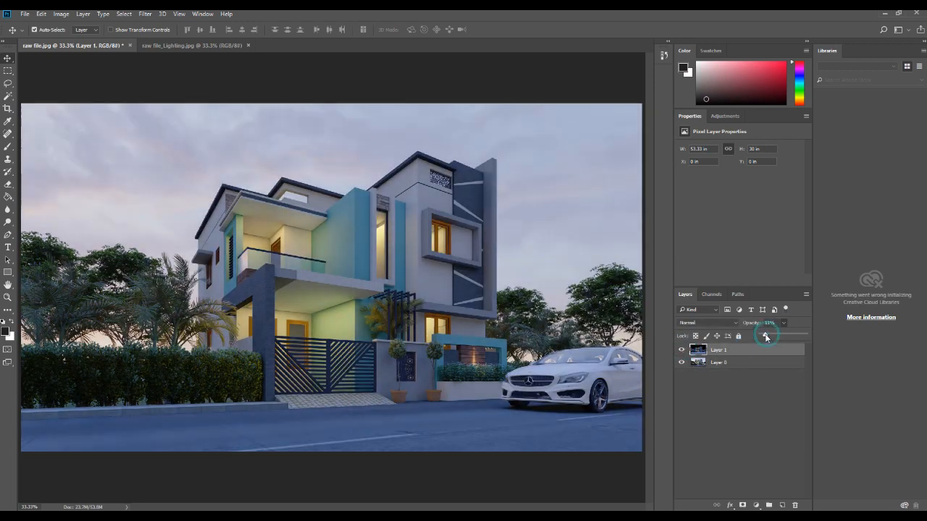
Merge the lighting layer and the base layer of raw file.jpg into one layer and close the raw file_Lighting.jpg document.
{"action": "left_click", "coordinate": [738, 364]}
{"action": "left_click", "coordinate": [736, 352]}
{"action": "left_click", "coordinate": [735, 362], "text": "ctrl"}
{"action": "right_click", "coordinate": [704, 360]}
{"action": "right_click", "coordinate": [695, 363]}
{"action": "left_click", "coordinate": [712, 417]}
{"action": "right_click", "coordinate": [694, 361]}
{"action": "right_click", "coordinate": [750, 364]}
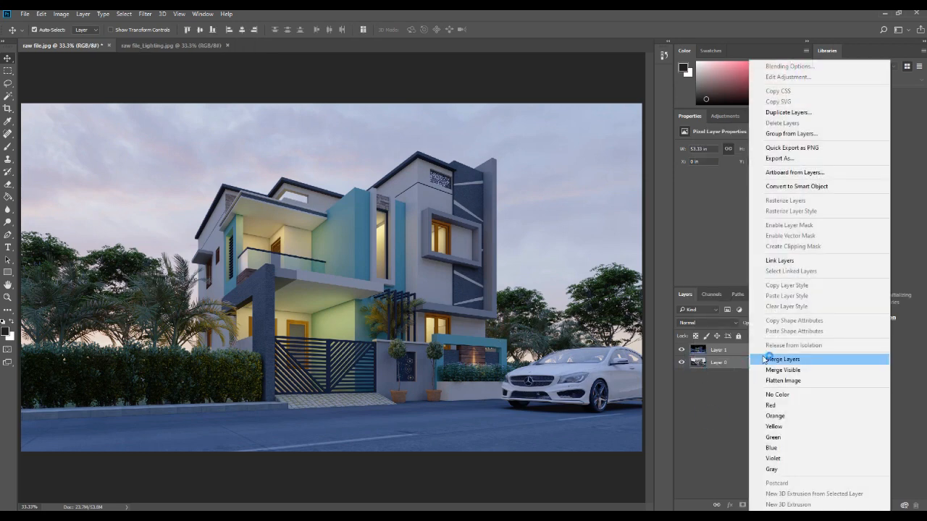
{"action": "left_click", "coordinate": [757, 361]}
{"action": "scroll", "coordinate": [359, 281], "scroll_direction": "down", "scroll_amount": 1, "text": "alt"}
{"action": "left_click", "coordinate": [247, 46]}
In the Camera Raw filter, set exposure -0.30, contrast +7, highlights +28, shadows +23, whites +43, blacks +19, clarity -23 and slightly lower the vibrance.
{"action": "left_click", "coordinate": [60, 13]}
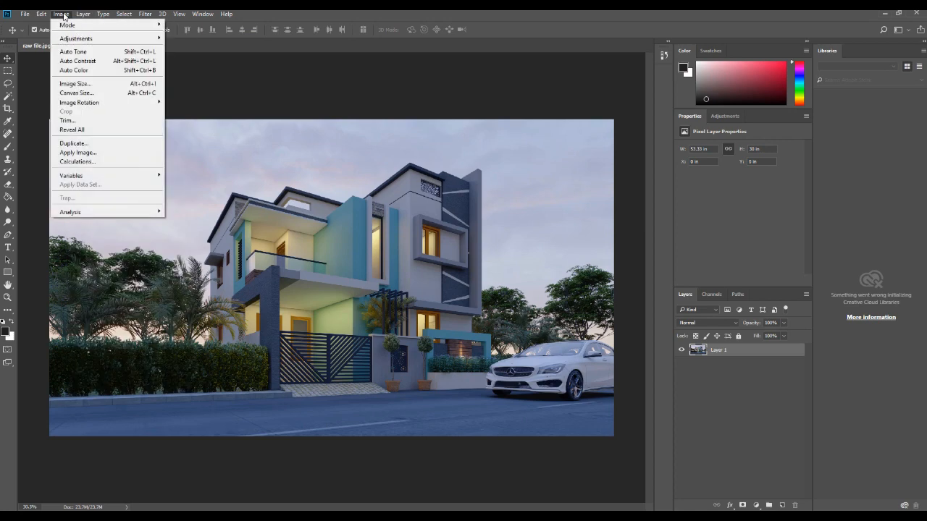
{"action": "left_click", "coordinate": [177, 70]}
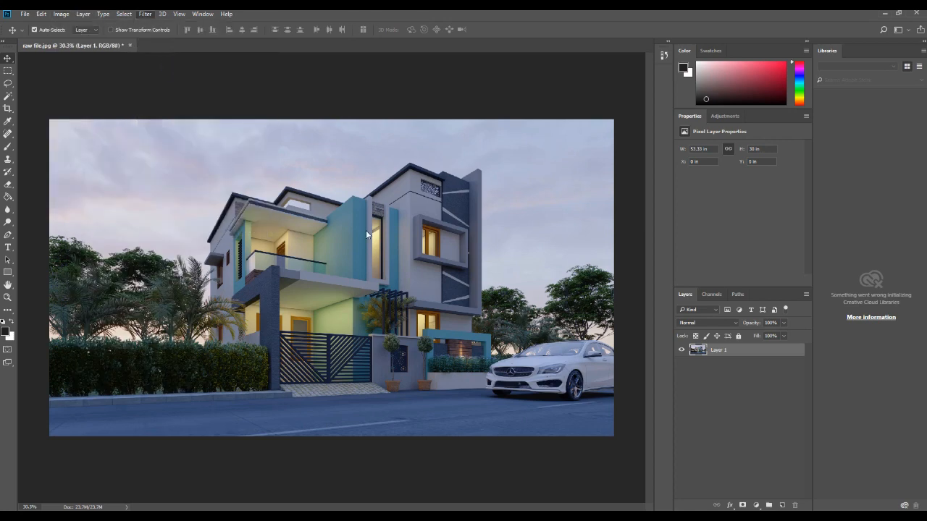
{"action": "left_click", "coordinate": [602, 192]}
{"action": "left_click", "coordinate": [628, 192]}
{"action": "left_click_drag", "start_coordinate": [618, 208], "coordinate": [612, 321]}
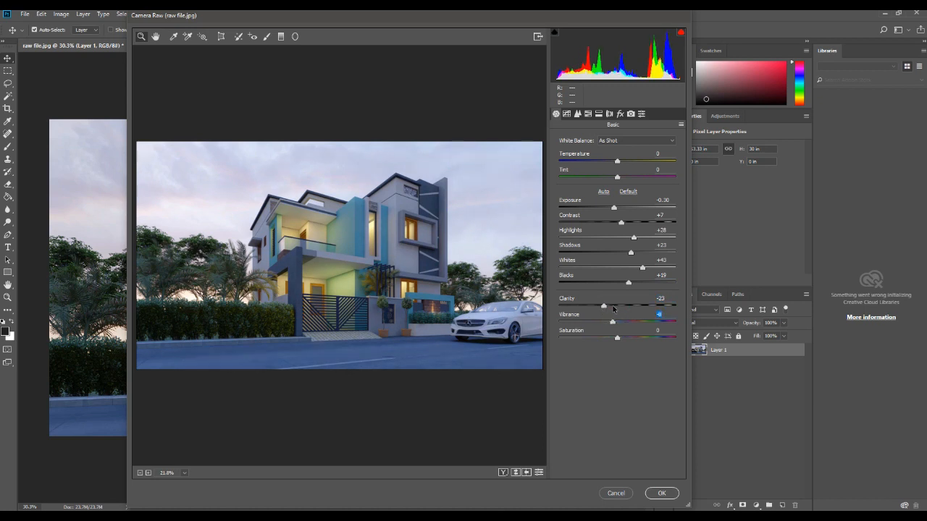
Raise the exposure slightly, reduce the whites and highlights, and apply the Camera Raw filter to the merged layer.
{"action": "left_click_drag", "start_coordinate": [615, 207], "coordinate": [617, 208]}
{"action": "left_click_drag", "start_coordinate": [642, 268], "coordinate": [630, 268]}
{"action": "left_click_drag", "start_coordinate": [617, 207], "coordinate": [619, 208]}
{"action": "left_click_drag", "start_coordinate": [634, 239], "coordinate": [625, 238]}
{"action": "left_click", "coordinate": [662, 493]}
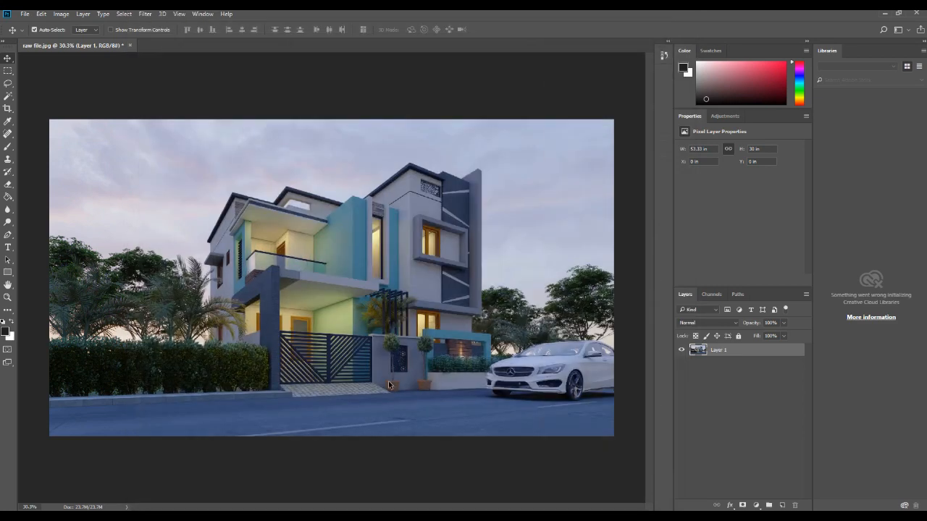
Warm the merged image with Color Balance by shifting the midtones toward red by +6.
{"action": "key", "text": "ctrl+plus"}
{"action": "key", "text": "ctrl+b"}
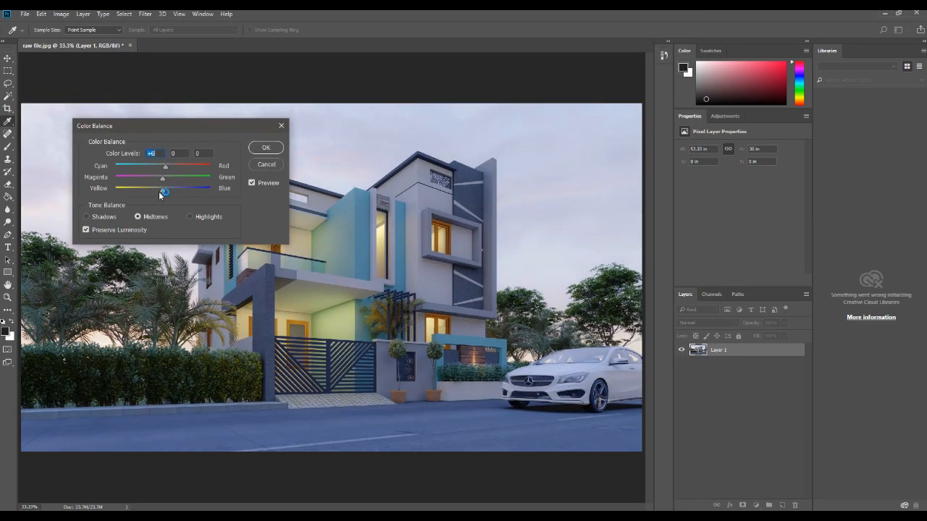
{"action": "key", "text": "Return"}
{"action": "key", "text": "ctrl+minus"}
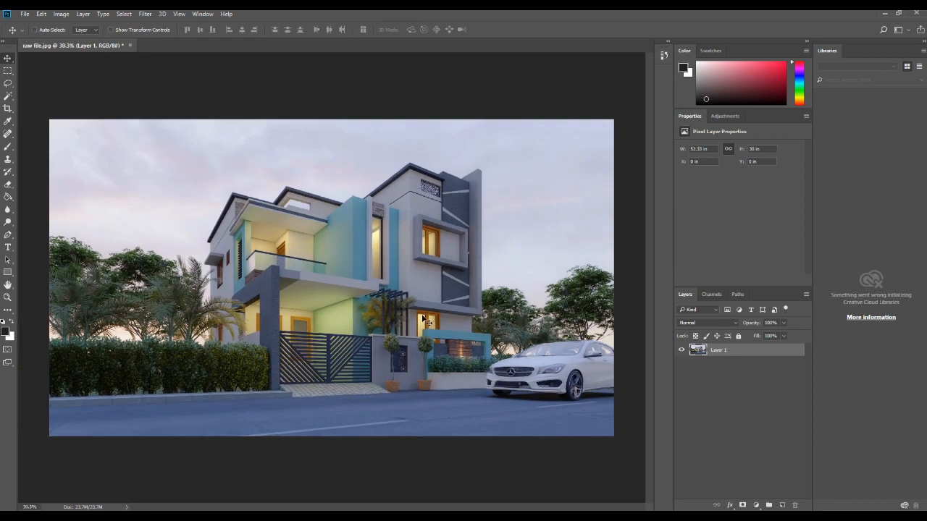
Save the edited image as a new image file named FINAL OUT PUT in the tu6 folder.
{"action": "key", "text": "ctrl+shift+s"}
{"action": "left_click", "coordinate": [172, 410]}
{"action": "left_click", "coordinate": [173, 313]}
{"action": "left_click", "coordinate": [199, 398]}
{"action": "type", "text": "F"}
{"action": "key", "text": "Return"}
{"action": "left_click", "coordinate": [524, 150]}
Switch to File Explorer and open FINAL OUT PUT from the tu6 folder in the image viewer to inspect the finished render.
{"action": "left_click", "coordinate": [231, 486]}
{"action": "double_click", "coordinate": [406, 134]}
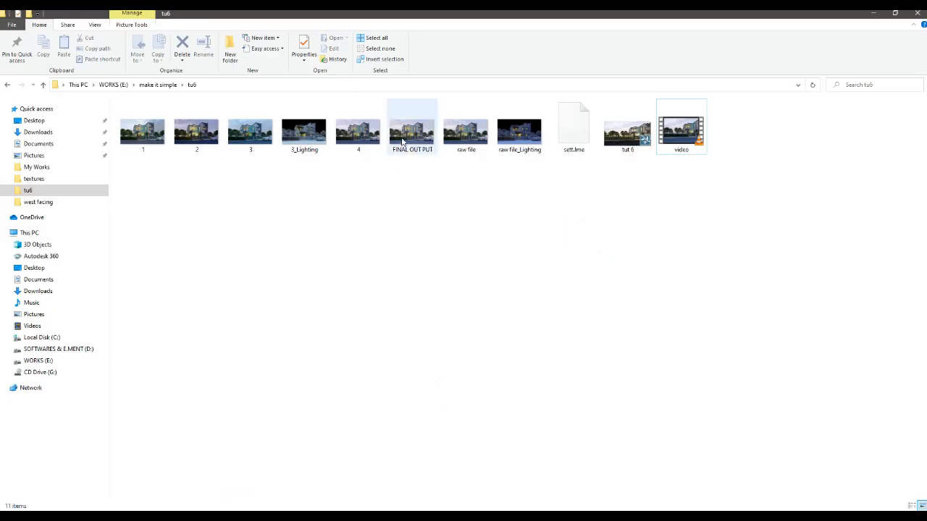
{"action": "left_click", "coordinate": [466, 506]}
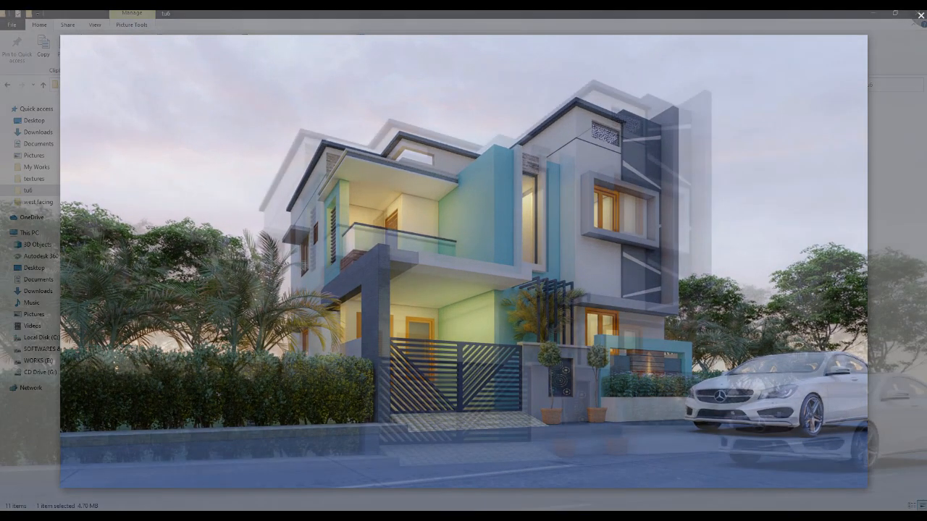